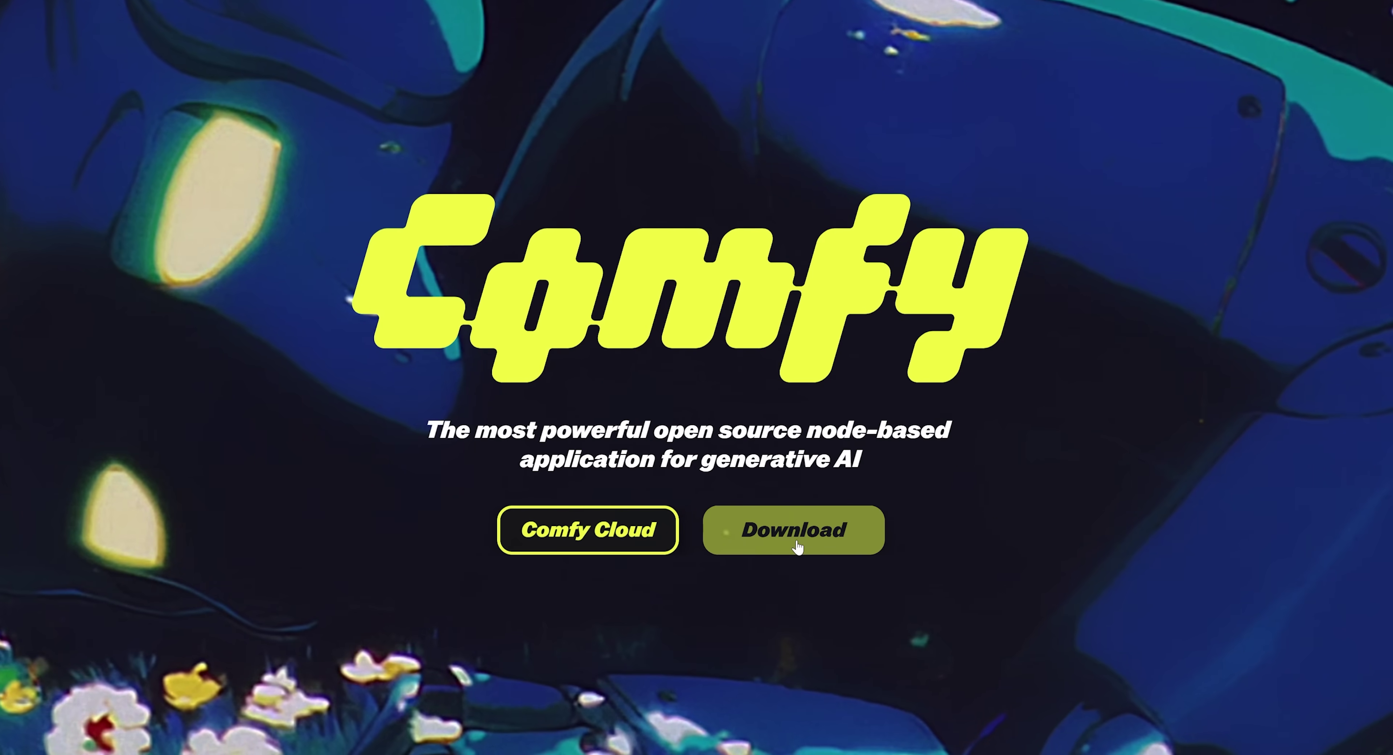
Download the ComfyUI desktop installer from the Comfy website.
{"action": "left_click", "coordinate": [798, 547]}
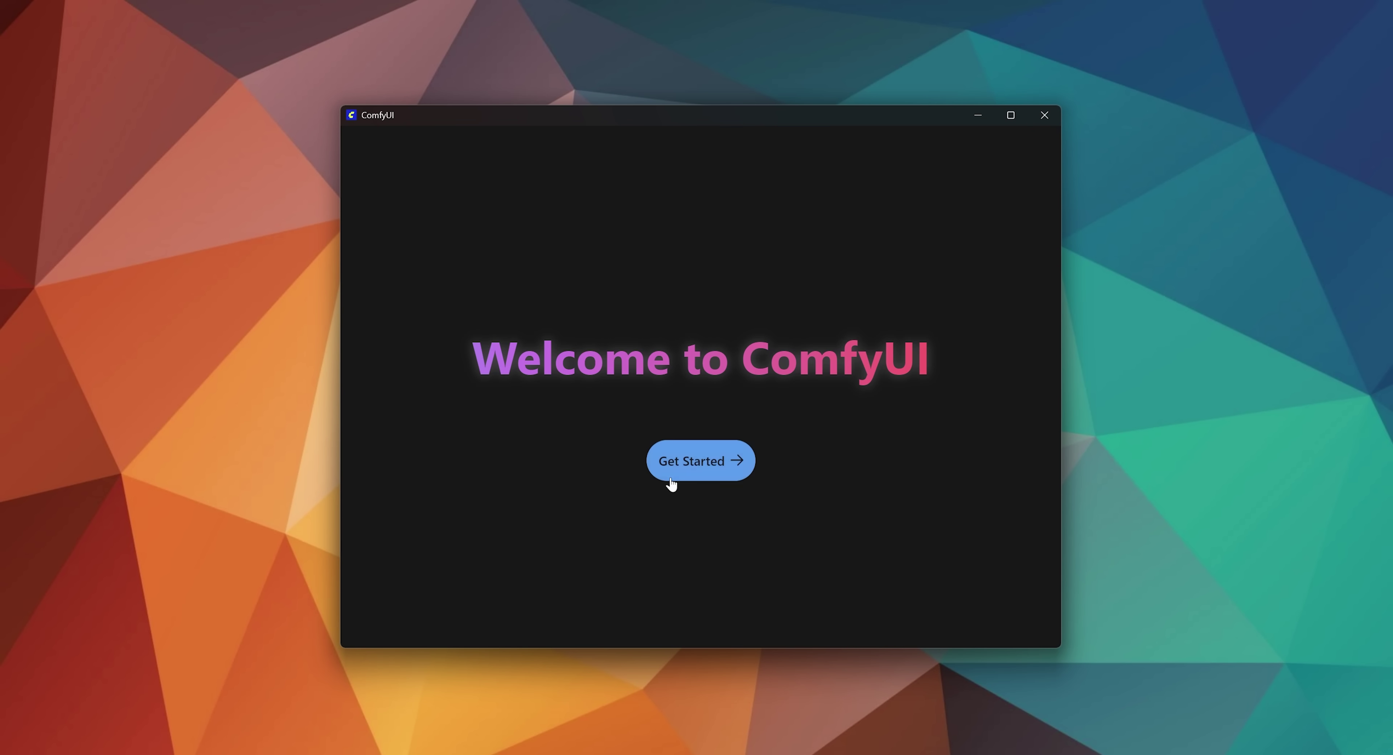
Finish first-run setup and load the Wan2.2 Animate template found by searching 'wan'.
{"action": "left_click", "coordinate": [691, 460]}
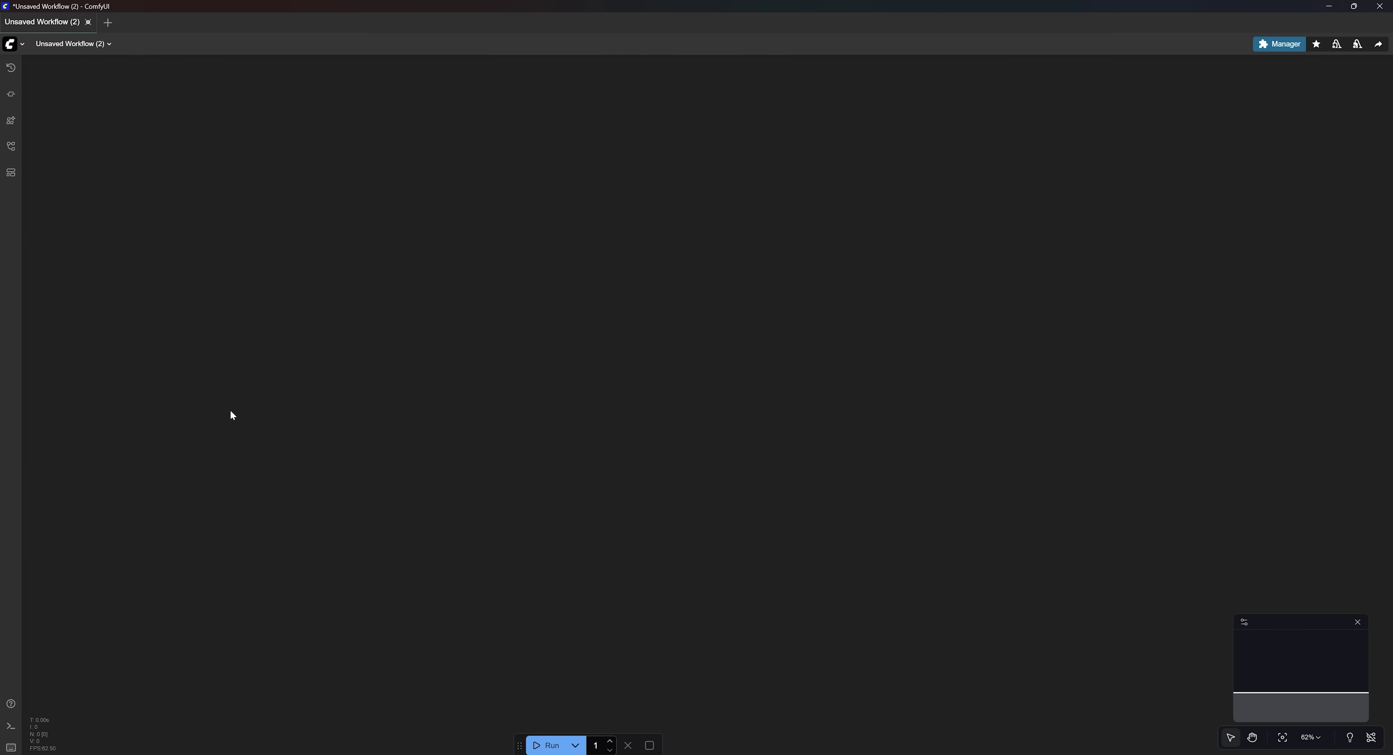
{"action": "left_click", "coordinate": [22, 44]}
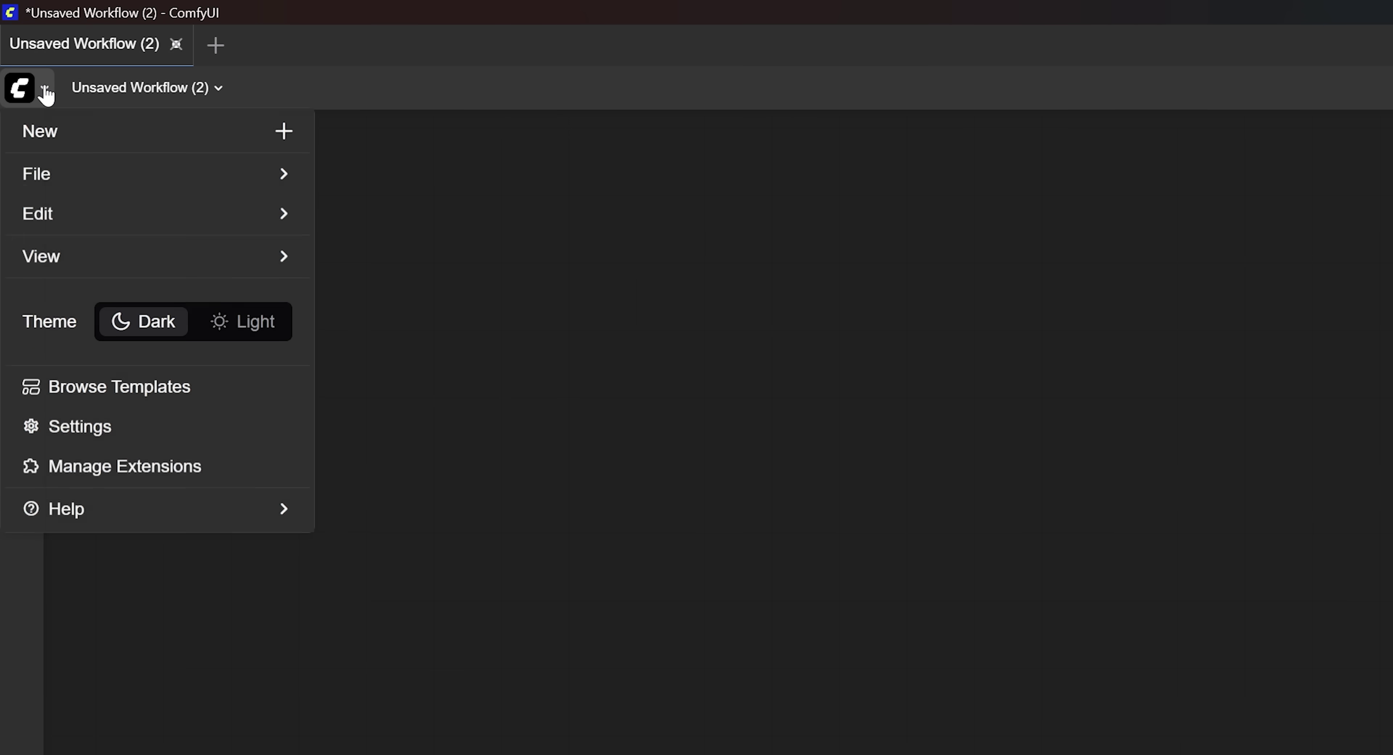
{"action": "left_click", "coordinate": [77, 401]}
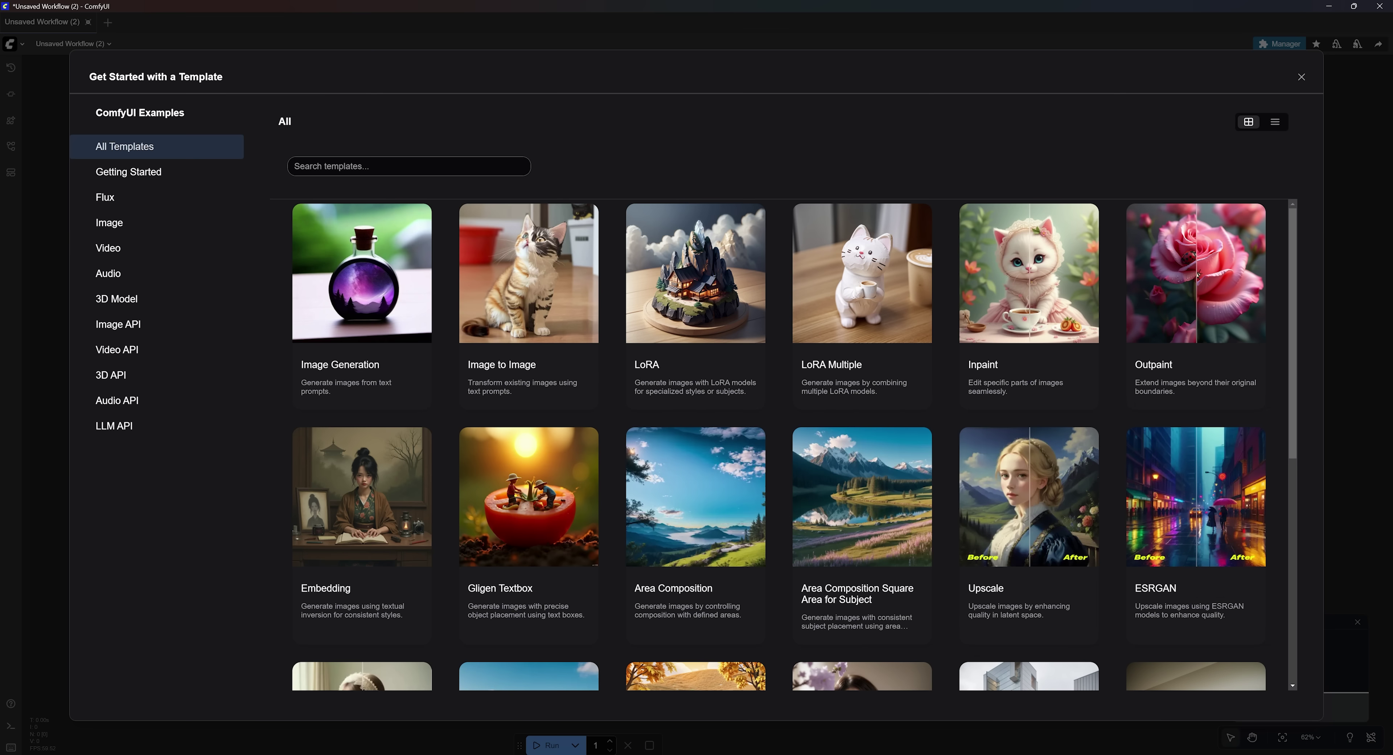
{"action": "type", "text": "wan"}
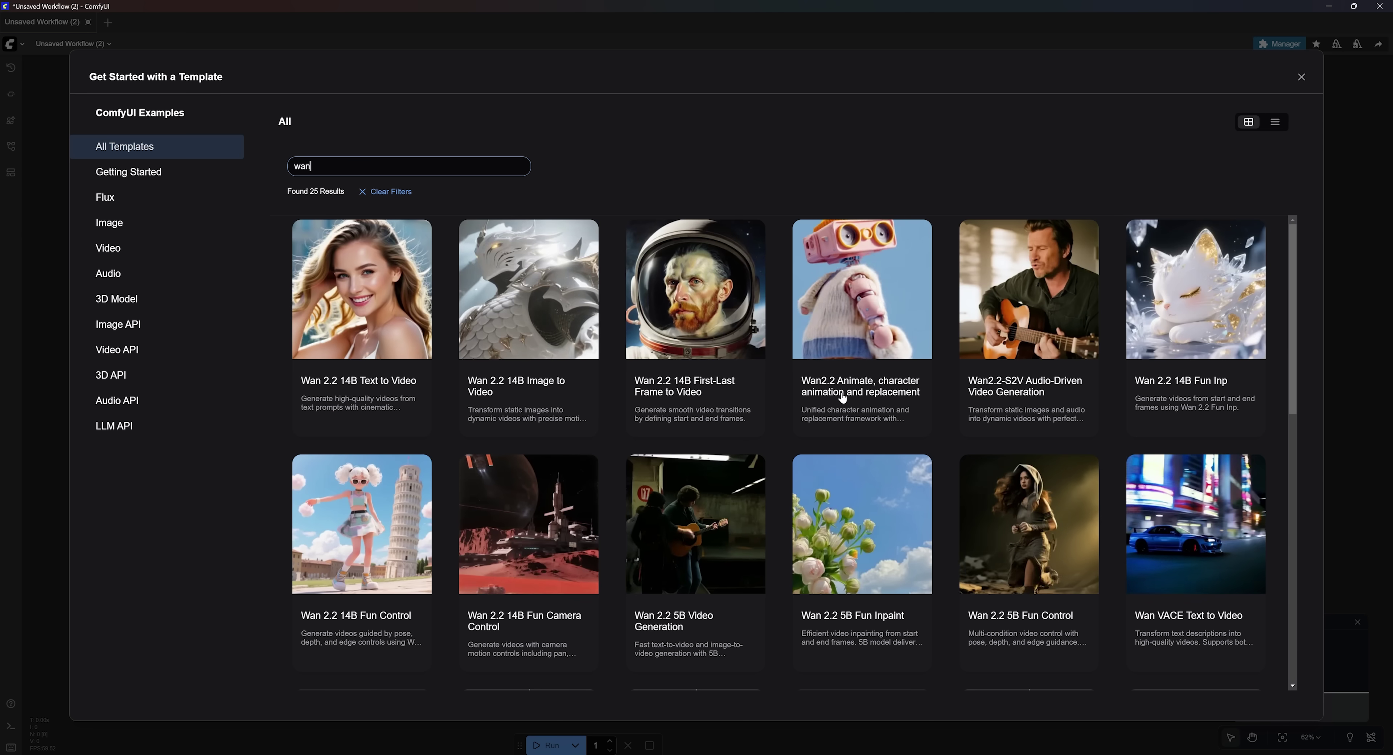
{"action": "left_click", "coordinate": [885, 342]}
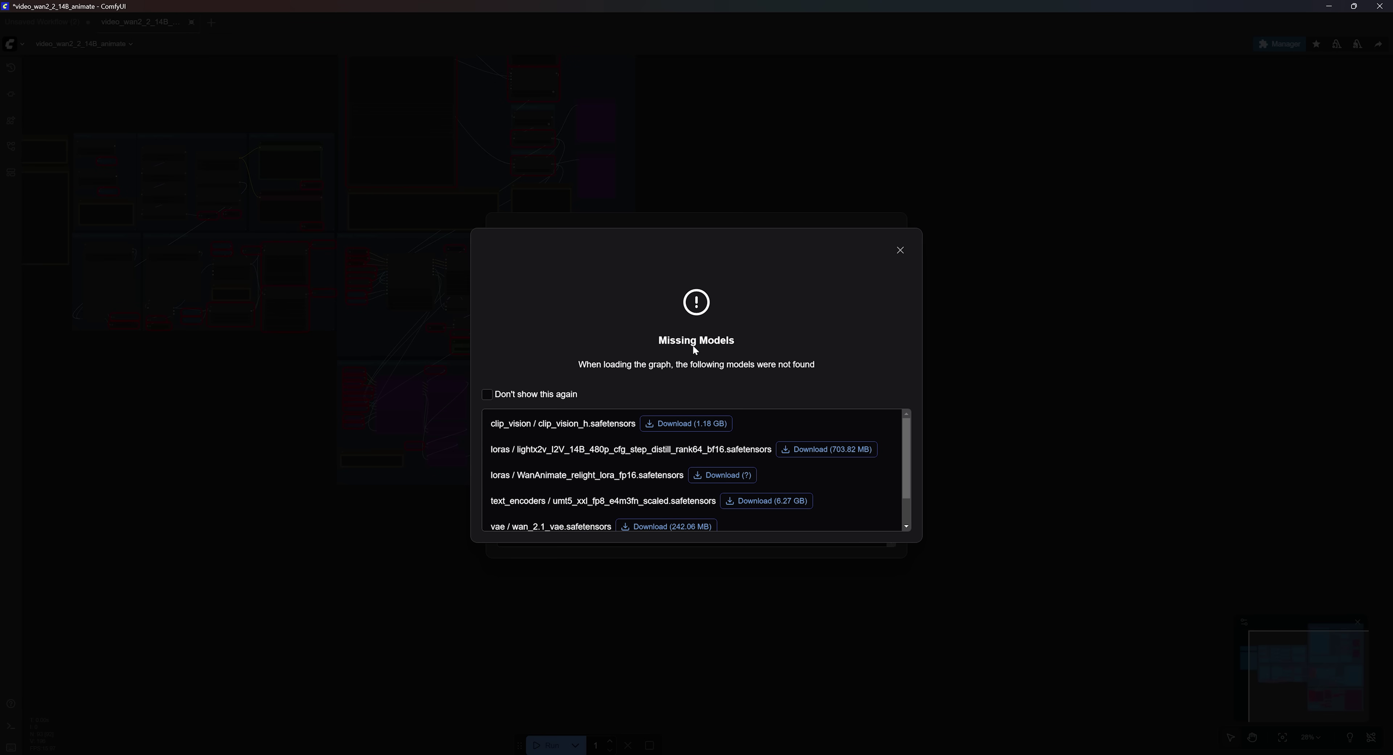
Download clip_vision_h, lightx2v LoRA, umt5 encoder, wan_2.1_vae and Wan2_2-Animate-14B models.
{"action": "left_click", "coordinate": [704, 425]}
{"action": "left_click", "coordinate": [817, 457]}
{"action": "scroll", "coordinate": [725, 443], "scroll_direction": "down", "scroll_amount": 2}
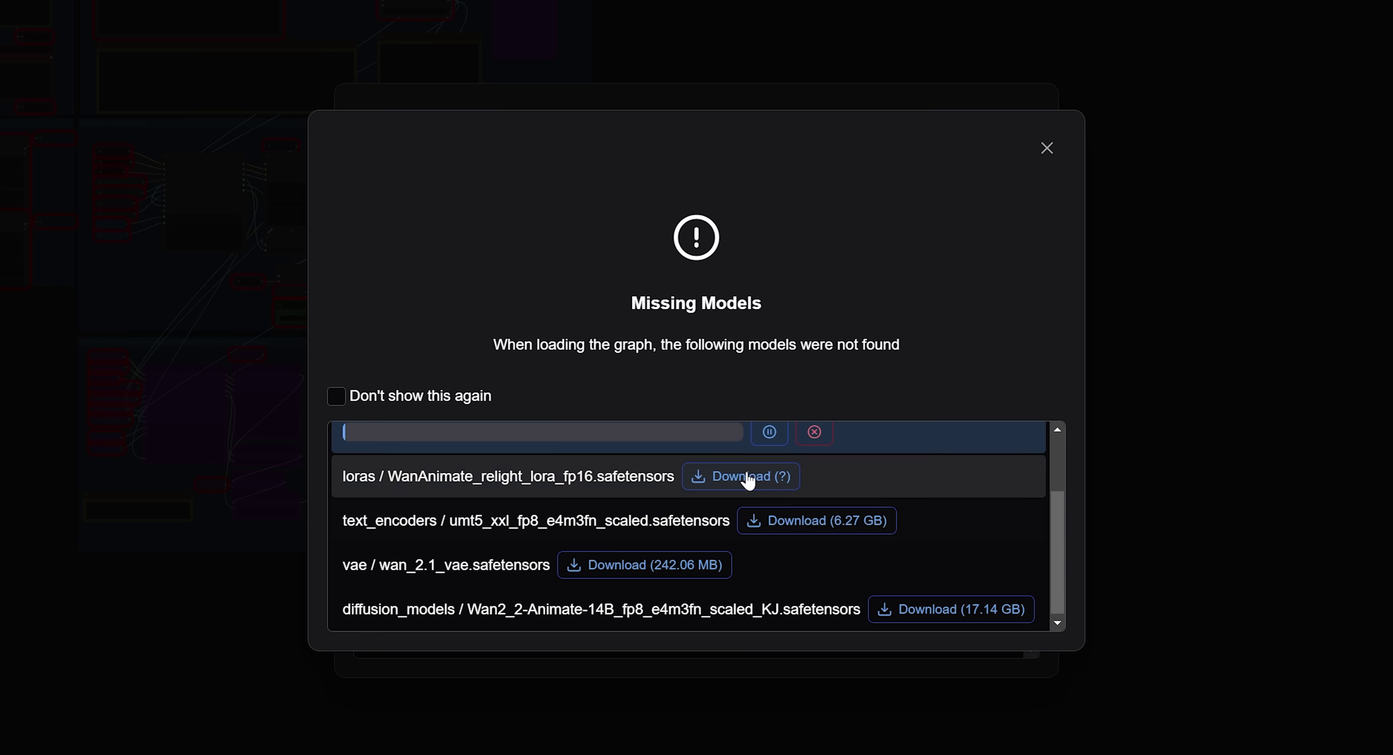
{"action": "left_click", "coordinate": [790, 527]}
{"action": "left_click", "coordinate": [709, 584]}
{"action": "left_click", "coordinate": [902, 607]}
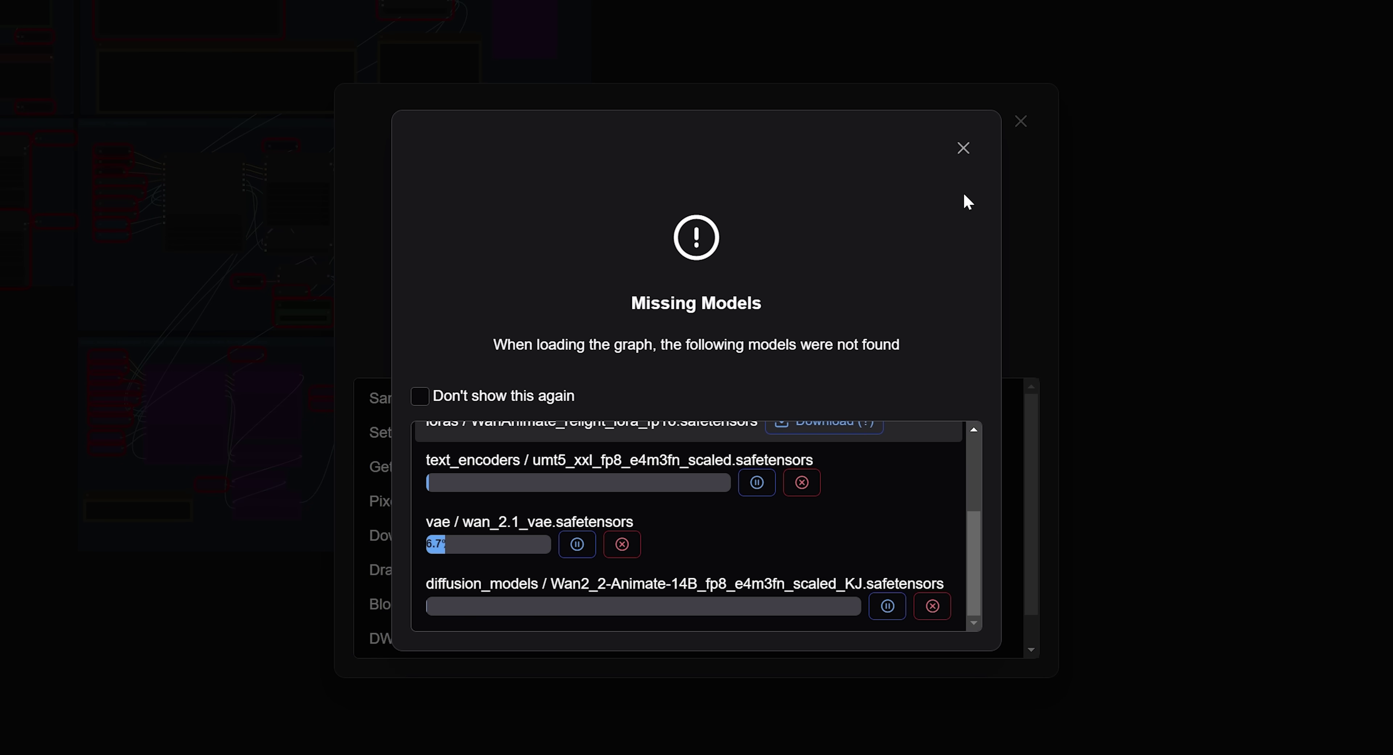
{"action": "left_click", "coordinate": [963, 148]}
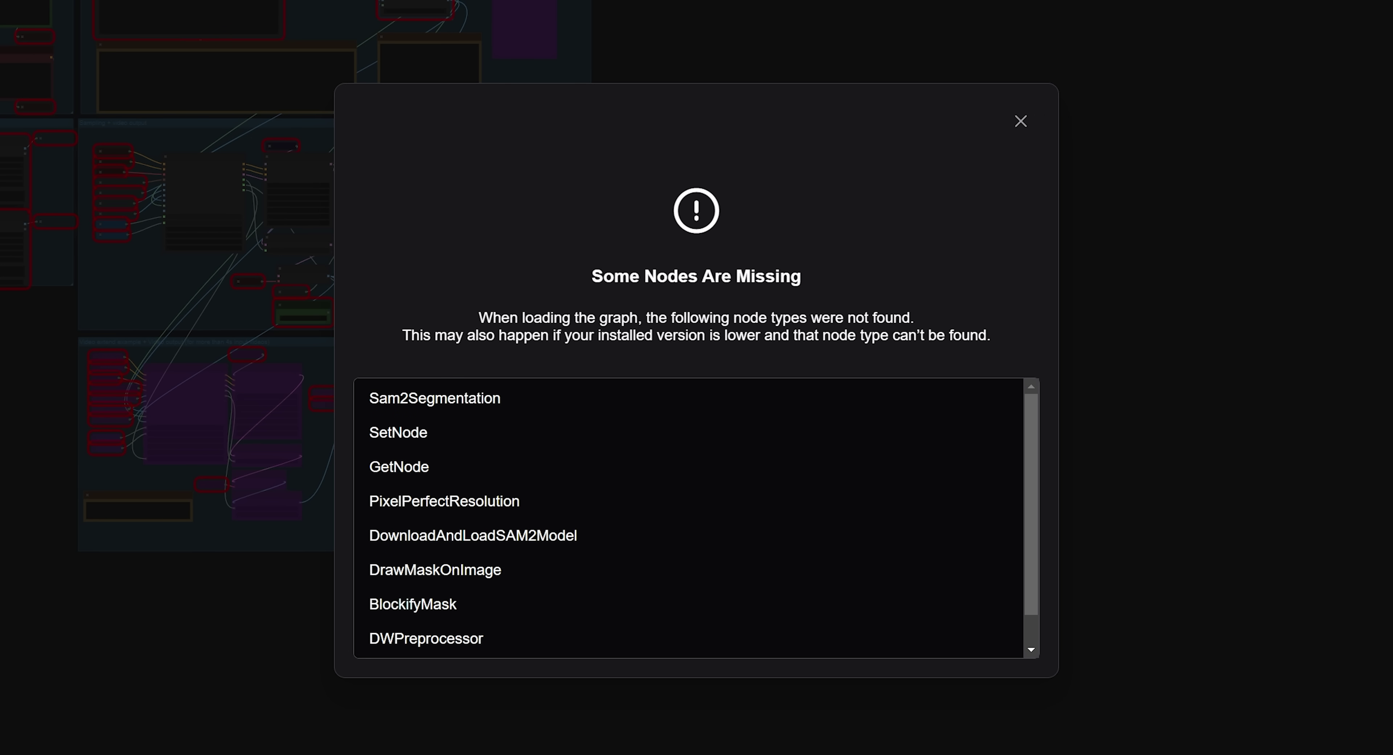
{"action": "scroll", "coordinate": [865, 487], "scroll_direction": "down", "scroll_amount": 1}
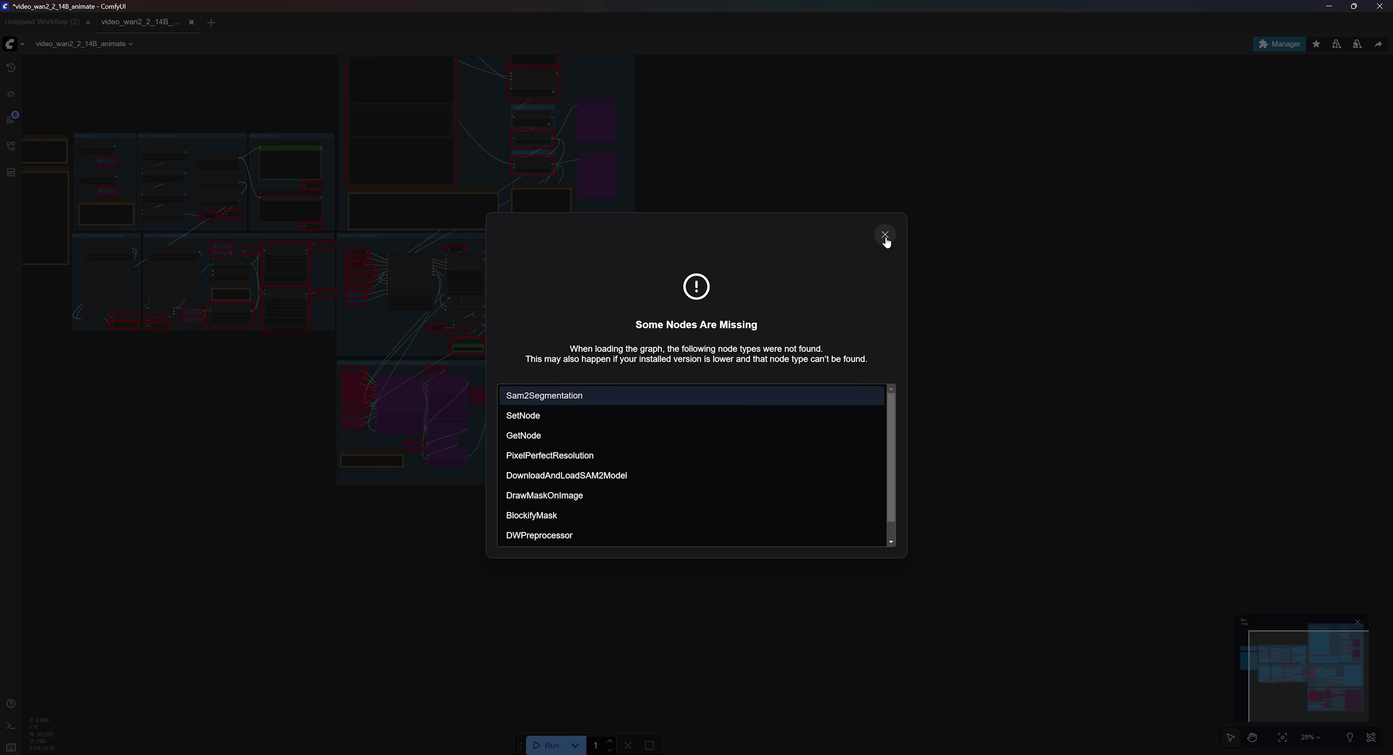
Install the missing segment-anything-2 and KJNodes packs through Manager's Install Missing Custom Nodes.
{"action": "left_click", "coordinate": [885, 236]}
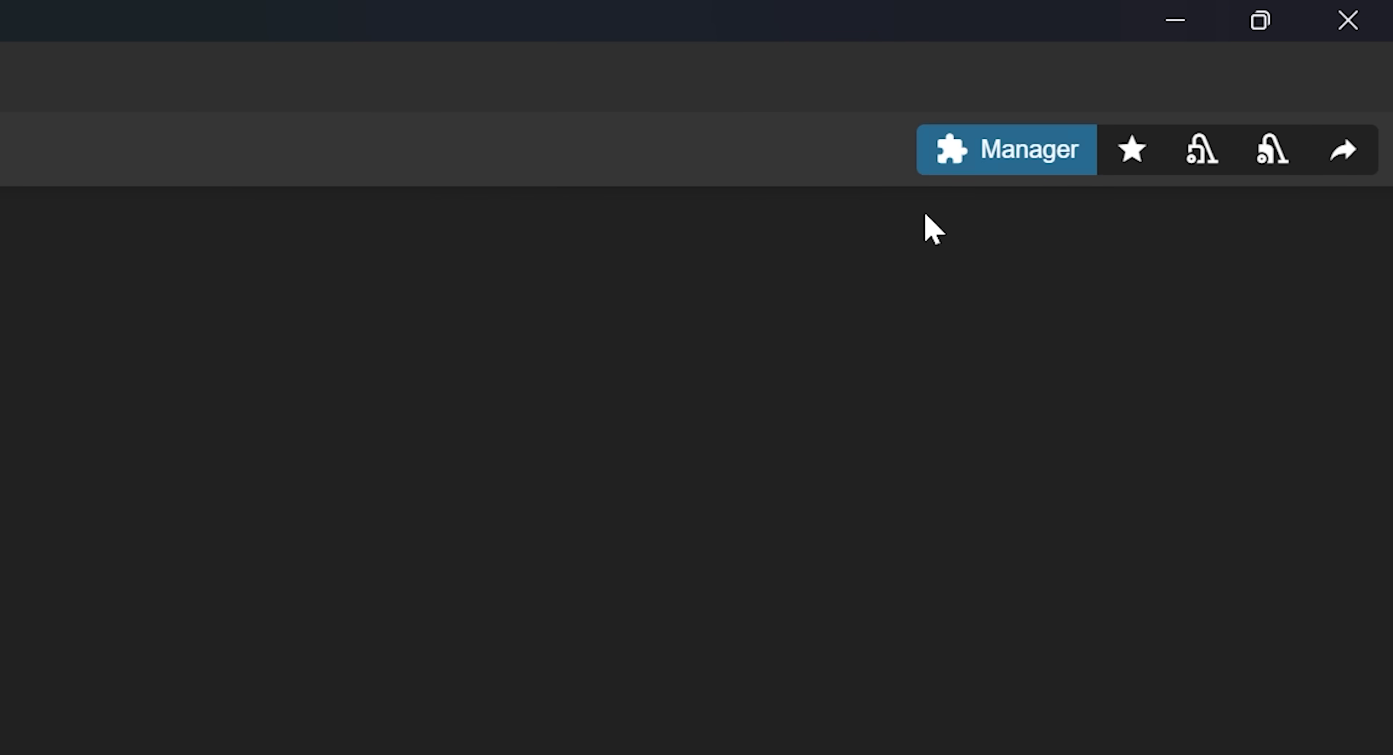
{"action": "left_click", "coordinate": [944, 160]}
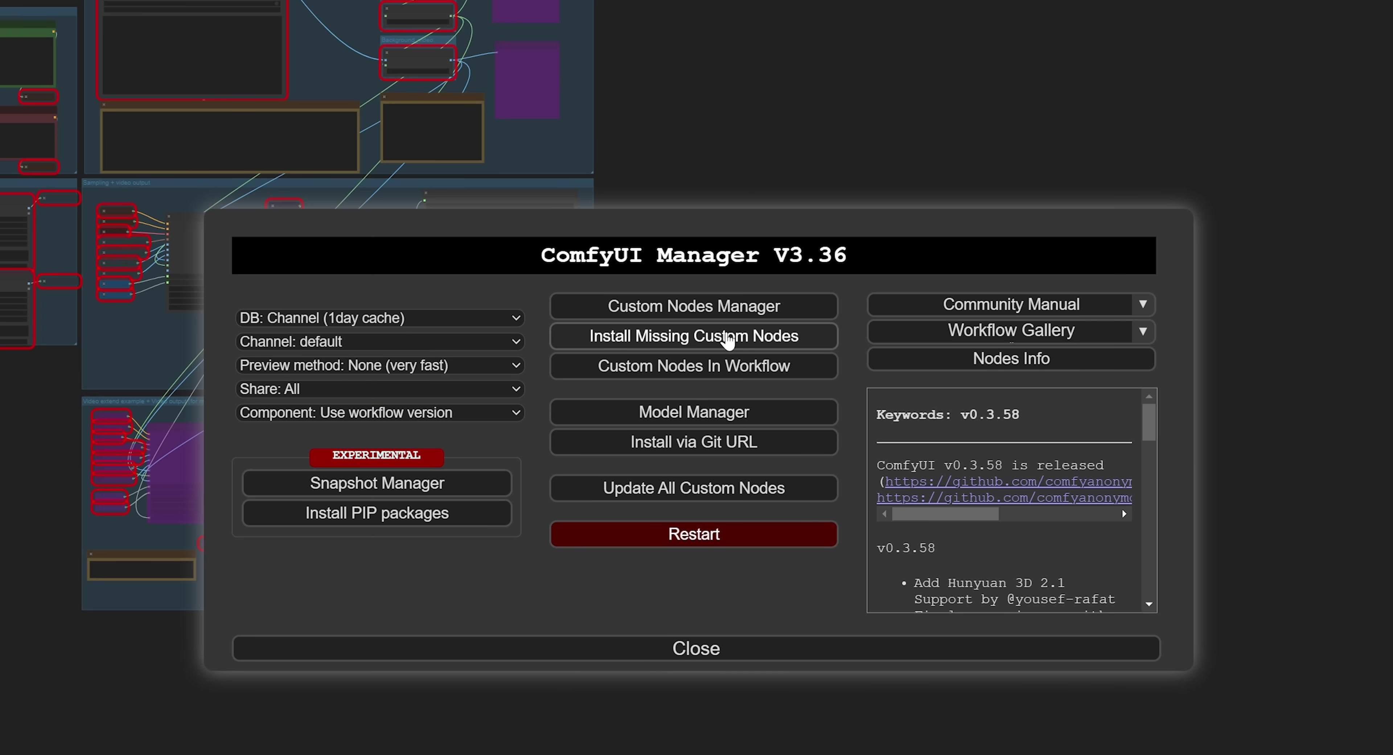
{"action": "left_click", "coordinate": [727, 335]}
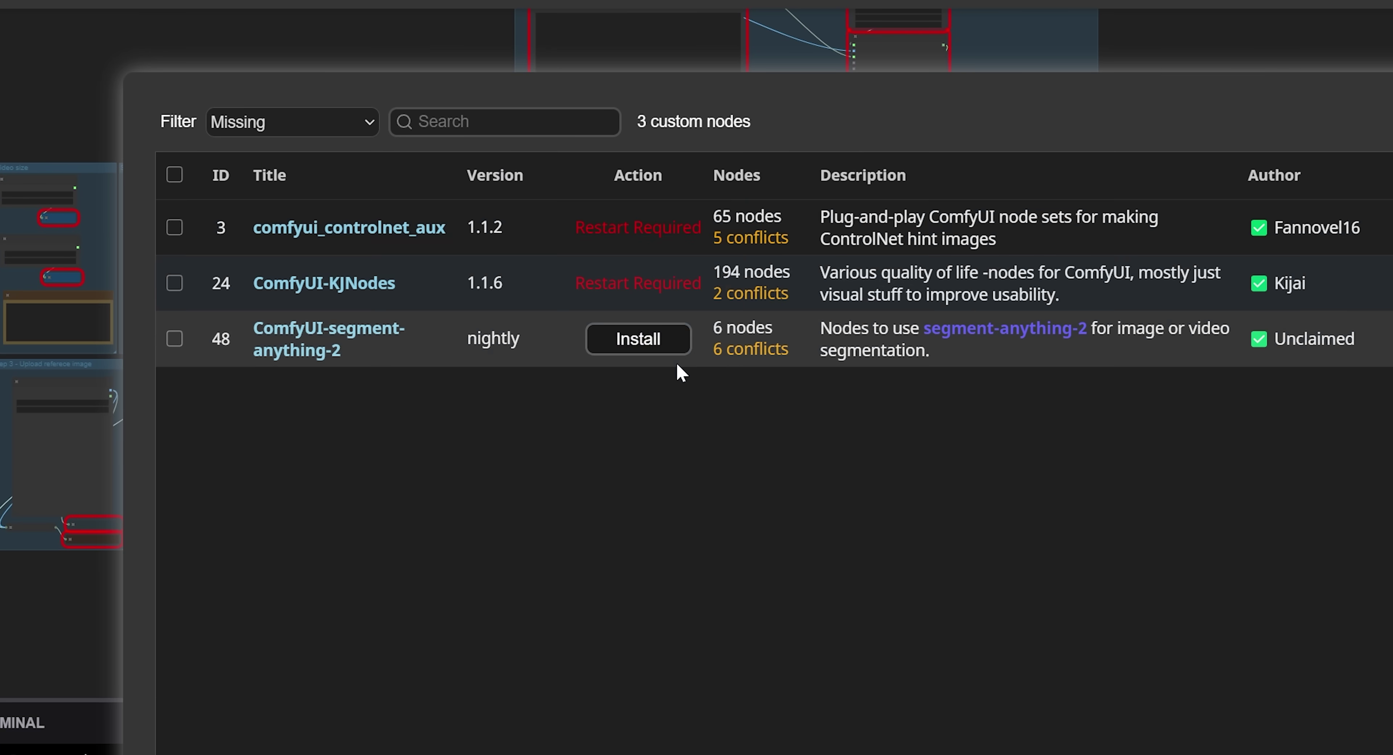
{"action": "left_click", "coordinate": [665, 340]}
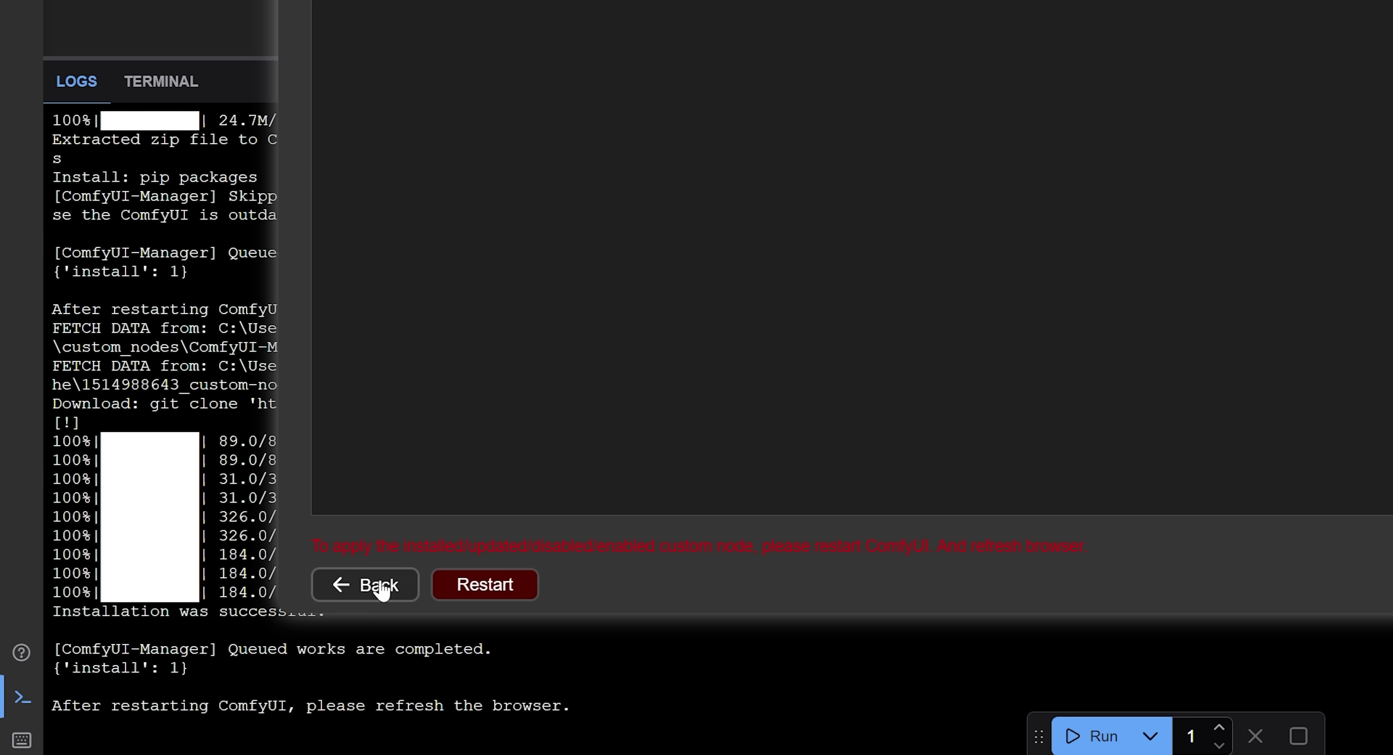
{"action": "left_click", "coordinate": [373, 585]}
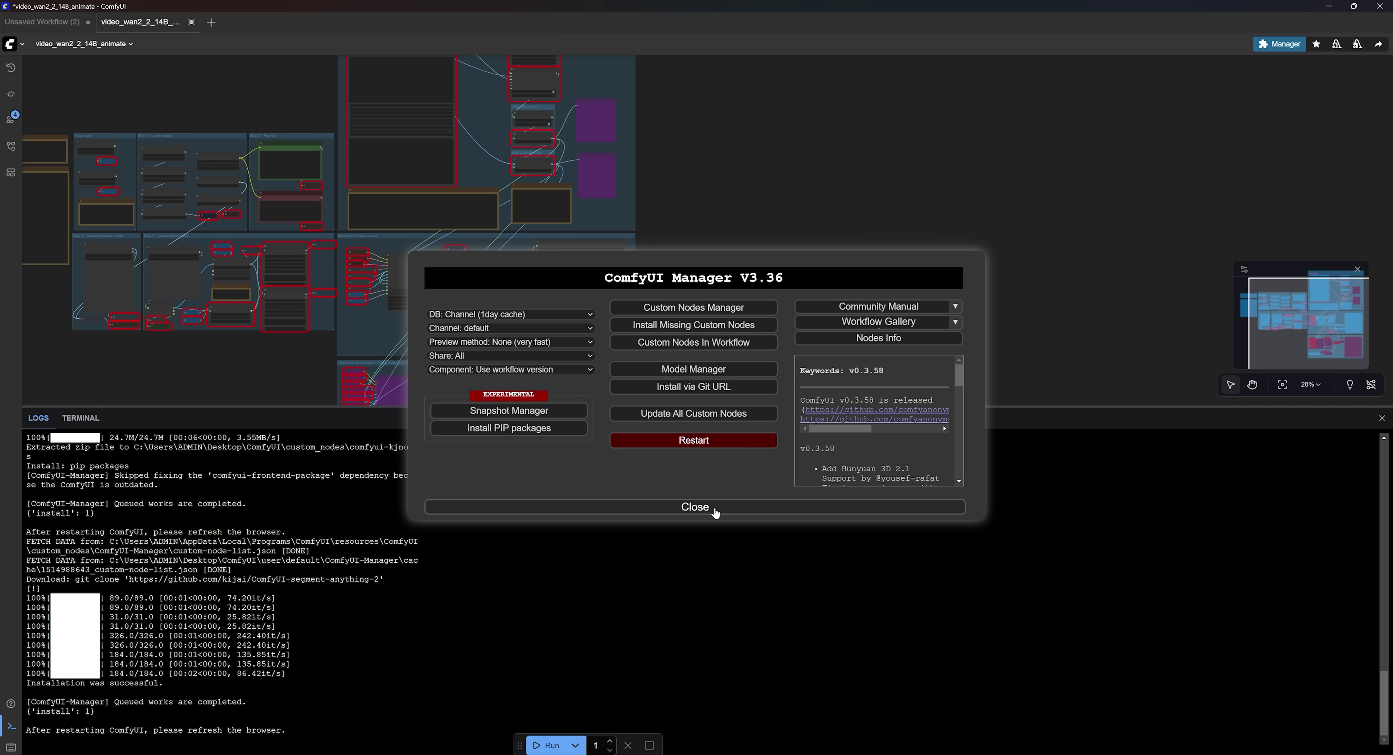
{"action": "left_click", "coordinate": [716, 507]}
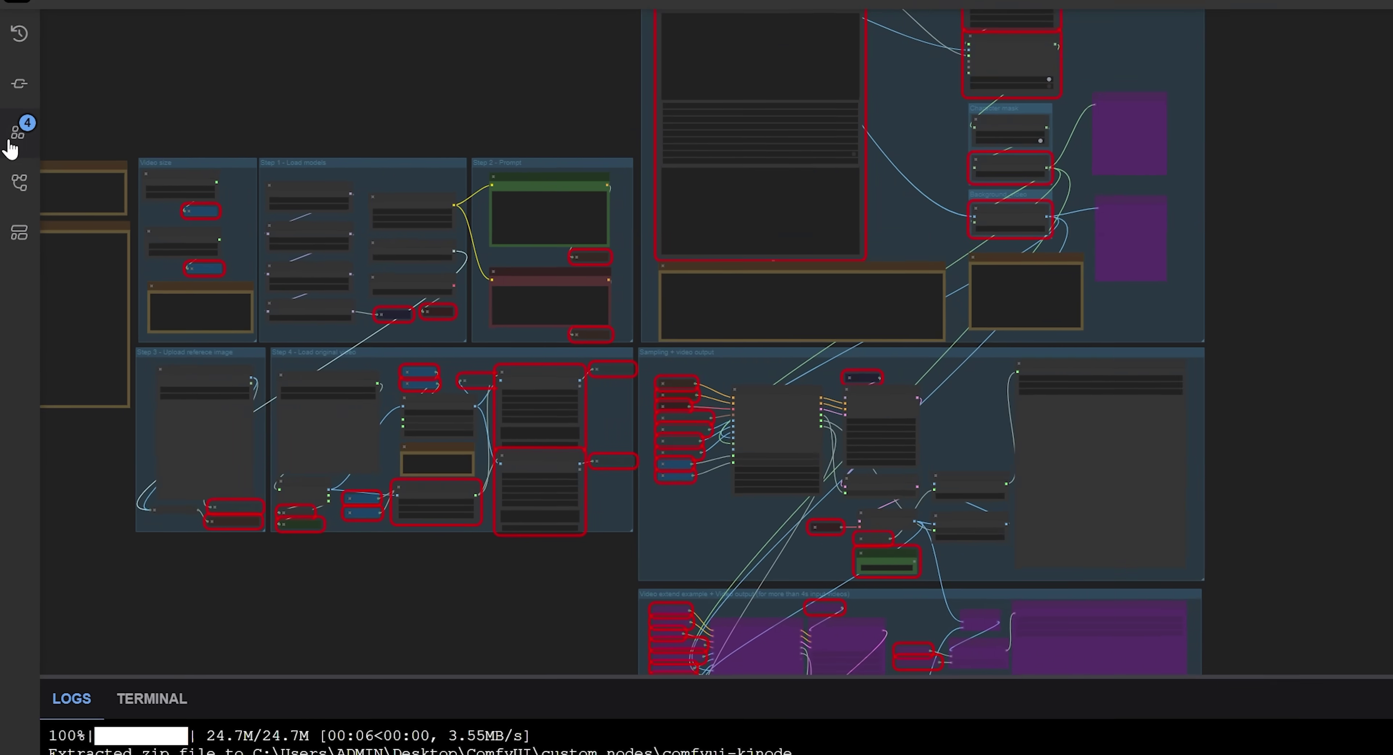
{"action": "left_click", "coordinate": [11, 119]}
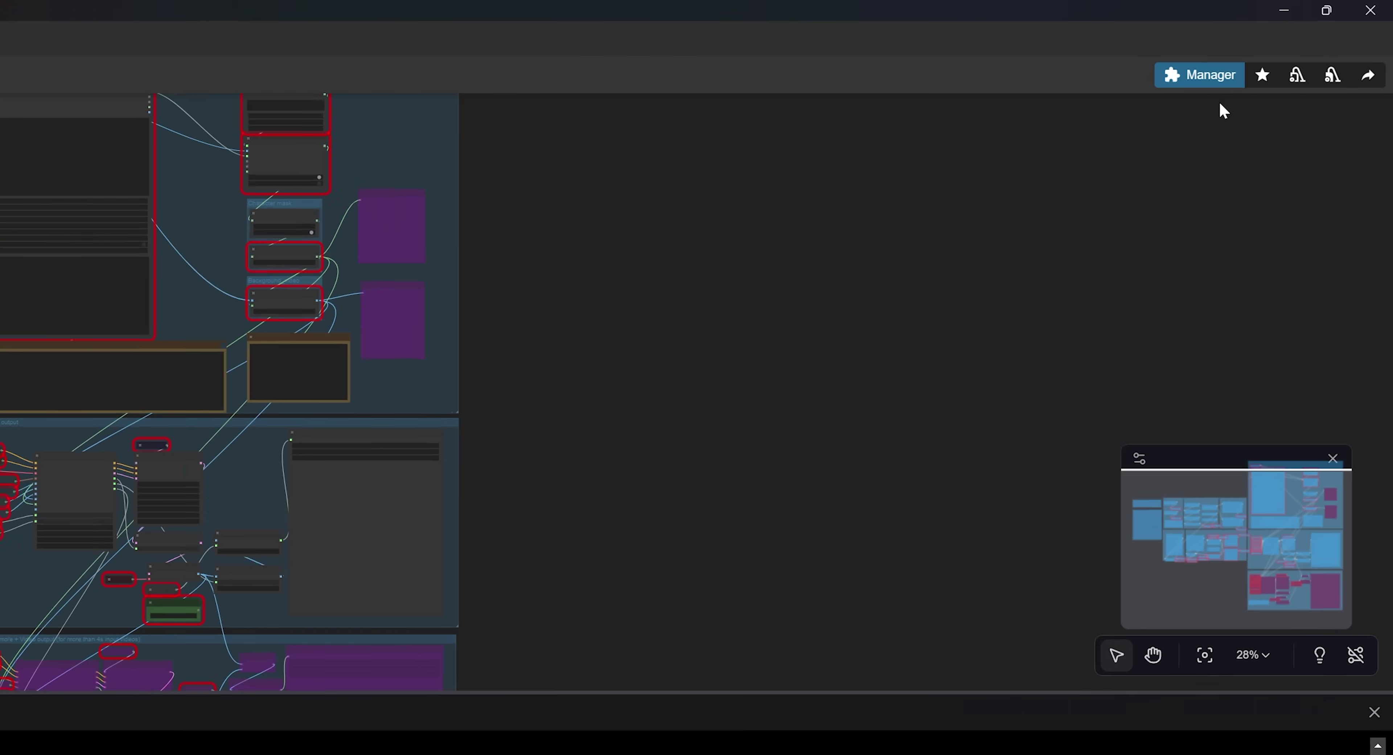
Restart ComfyUI from the Manager, then zoom in on the Load Video node.
{"action": "left_click", "coordinate": [1210, 82]}
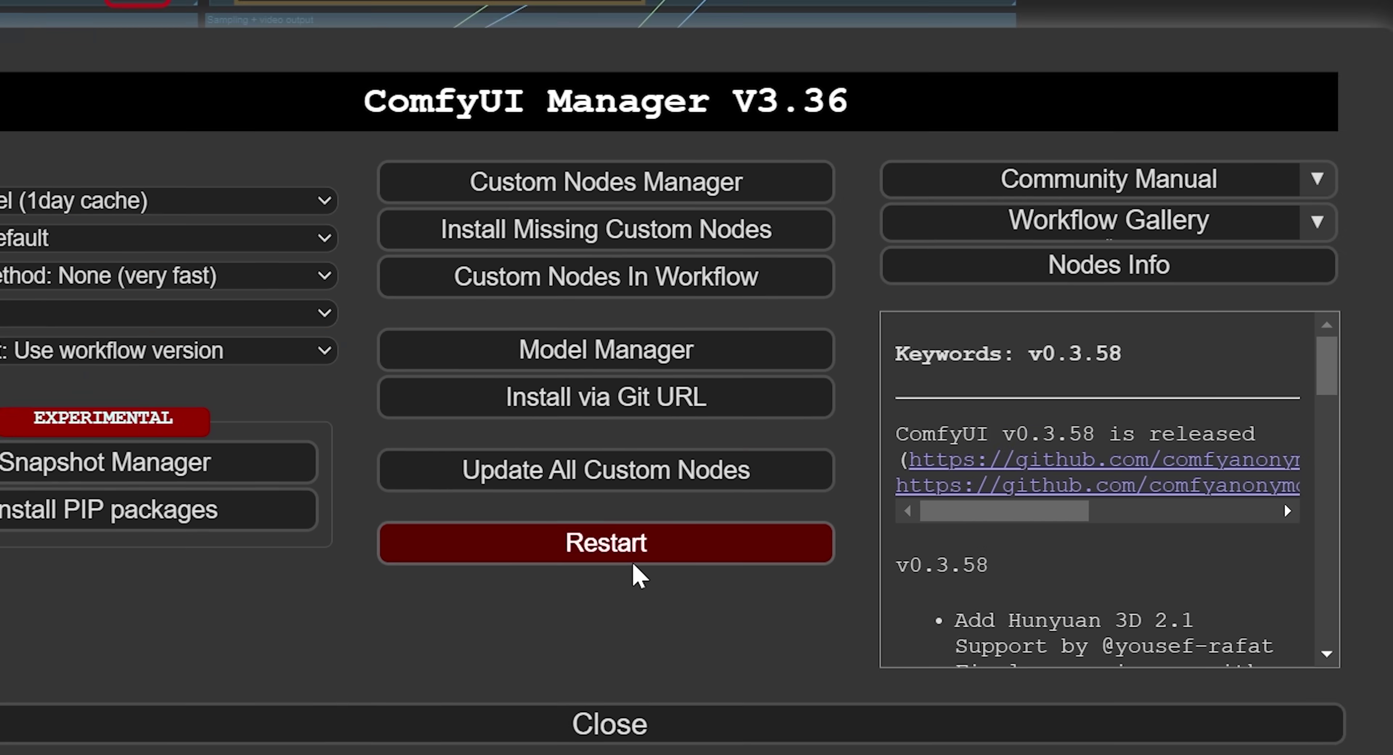
{"action": "left_click", "coordinate": [632, 543]}
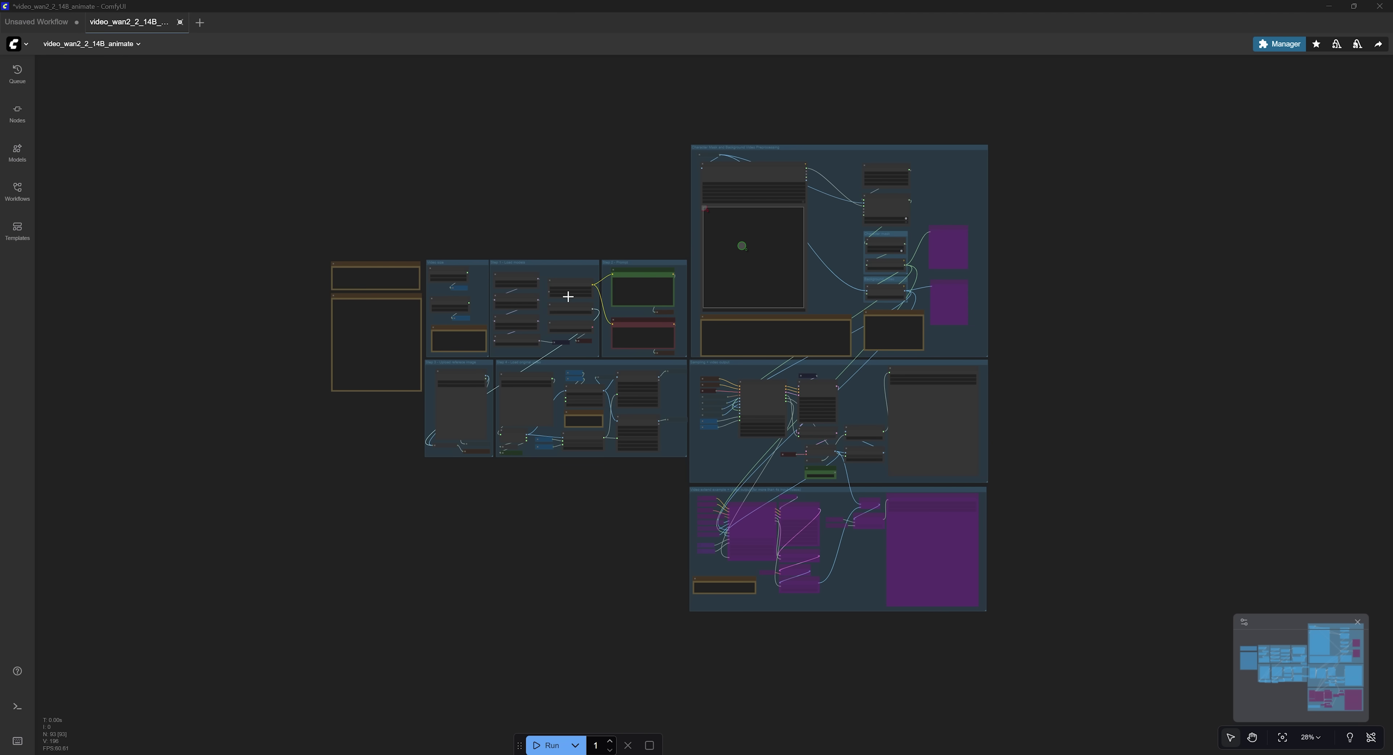
{"action": "scroll", "coordinate": [568, 296], "scroll_direction": "up", "scroll_amount": 2}
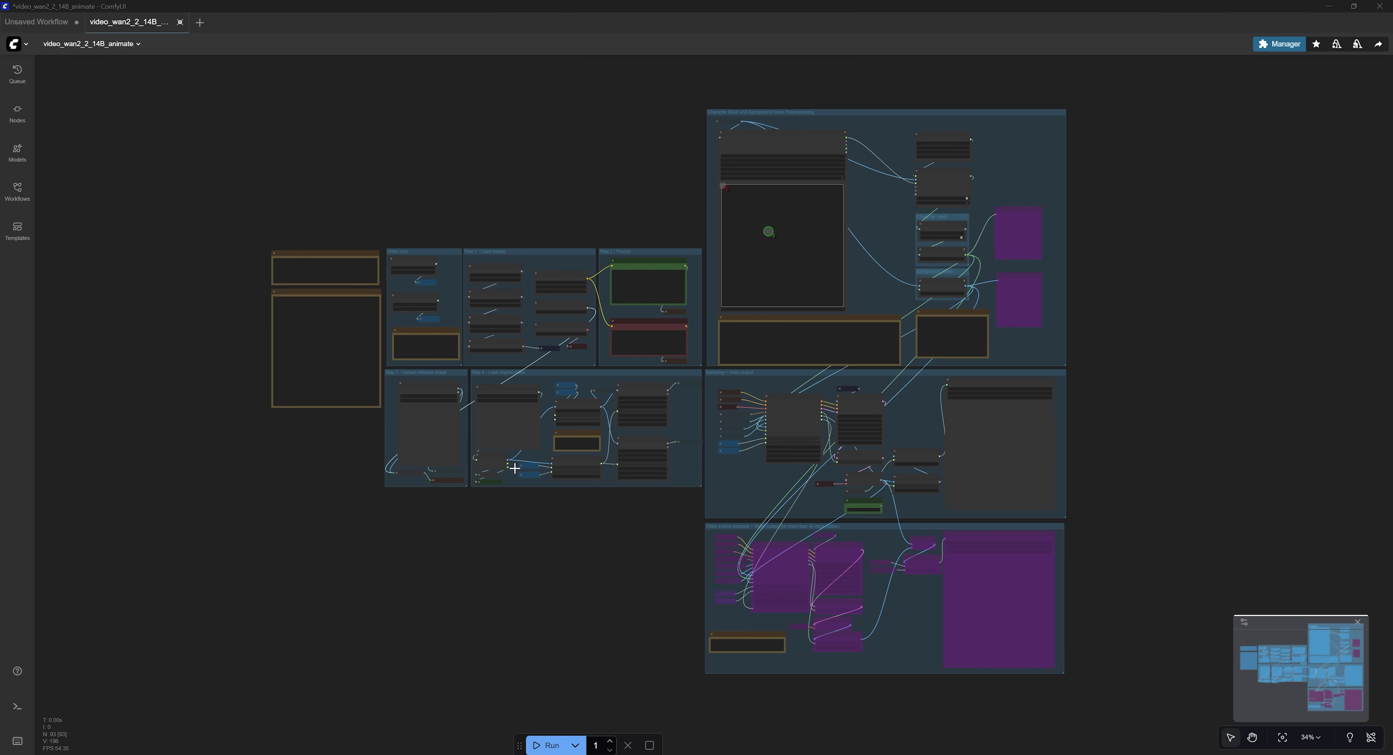
{"action": "scroll", "coordinate": [494, 482], "scroll_direction": "up", "scroll_amount": 1}
{"action": "scroll", "coordinate": [506, 437], "scroll_direction": "up", "scroll_amount": 13}
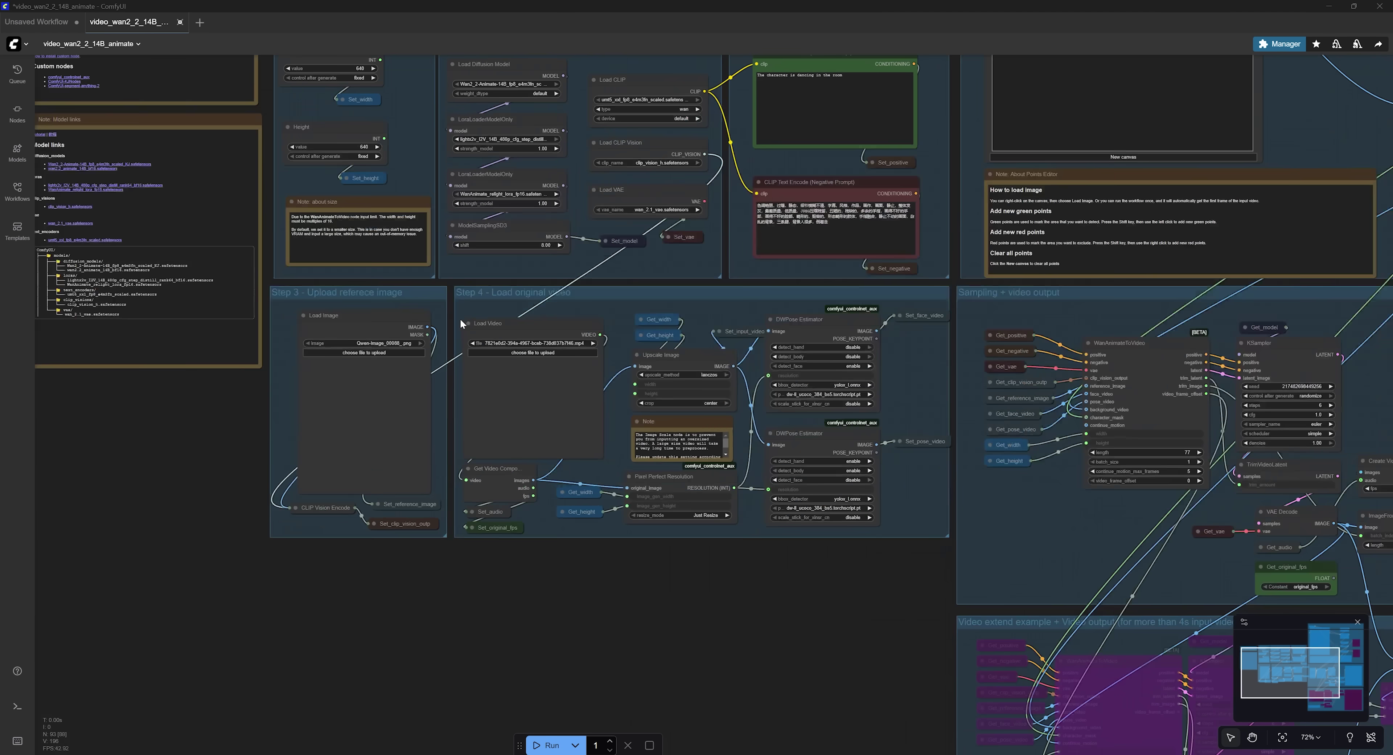
{"action": "scroll", "coordinate": [494, 456], "scroll_direction": "up", "scroll_amount": 2}
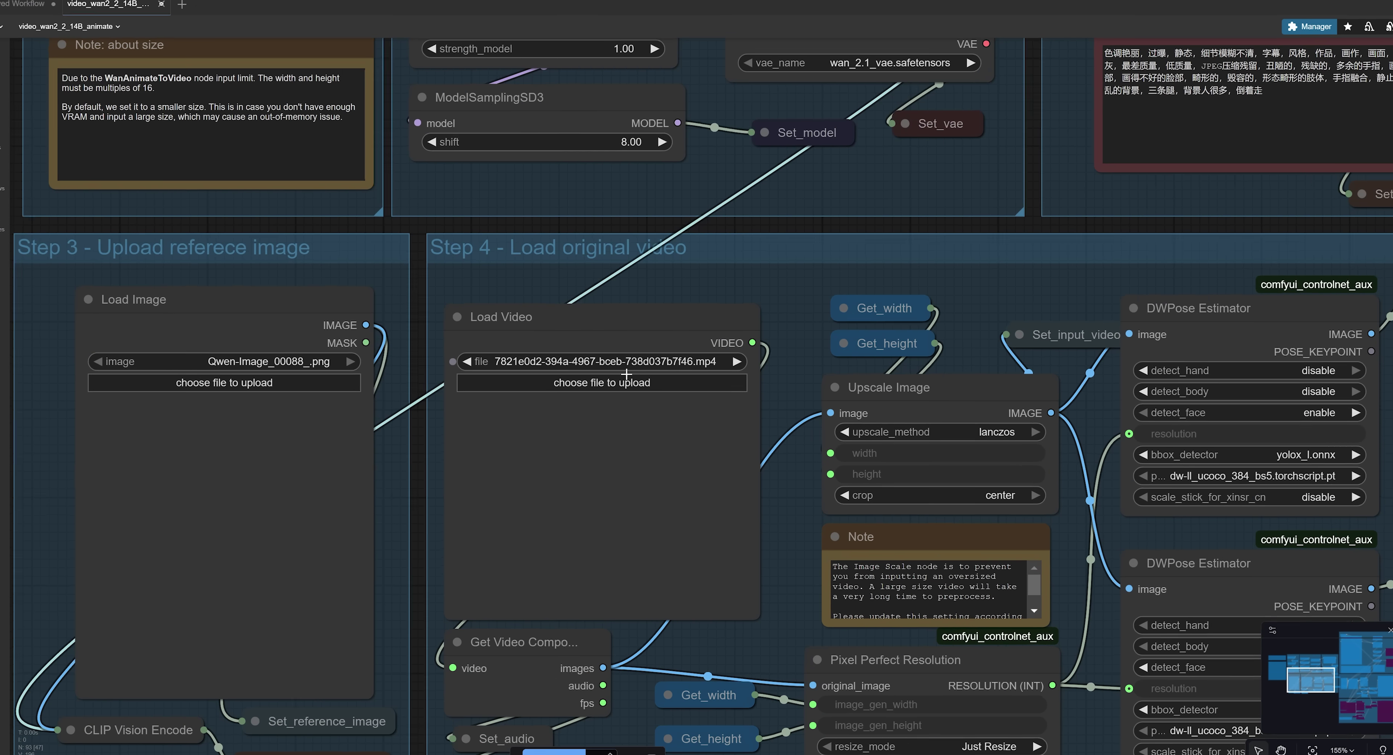
Load Dancer-7570258.mp4 into the Load Video node and play its preview.
{"action": "left_click", "coordinate": [629, 384]}
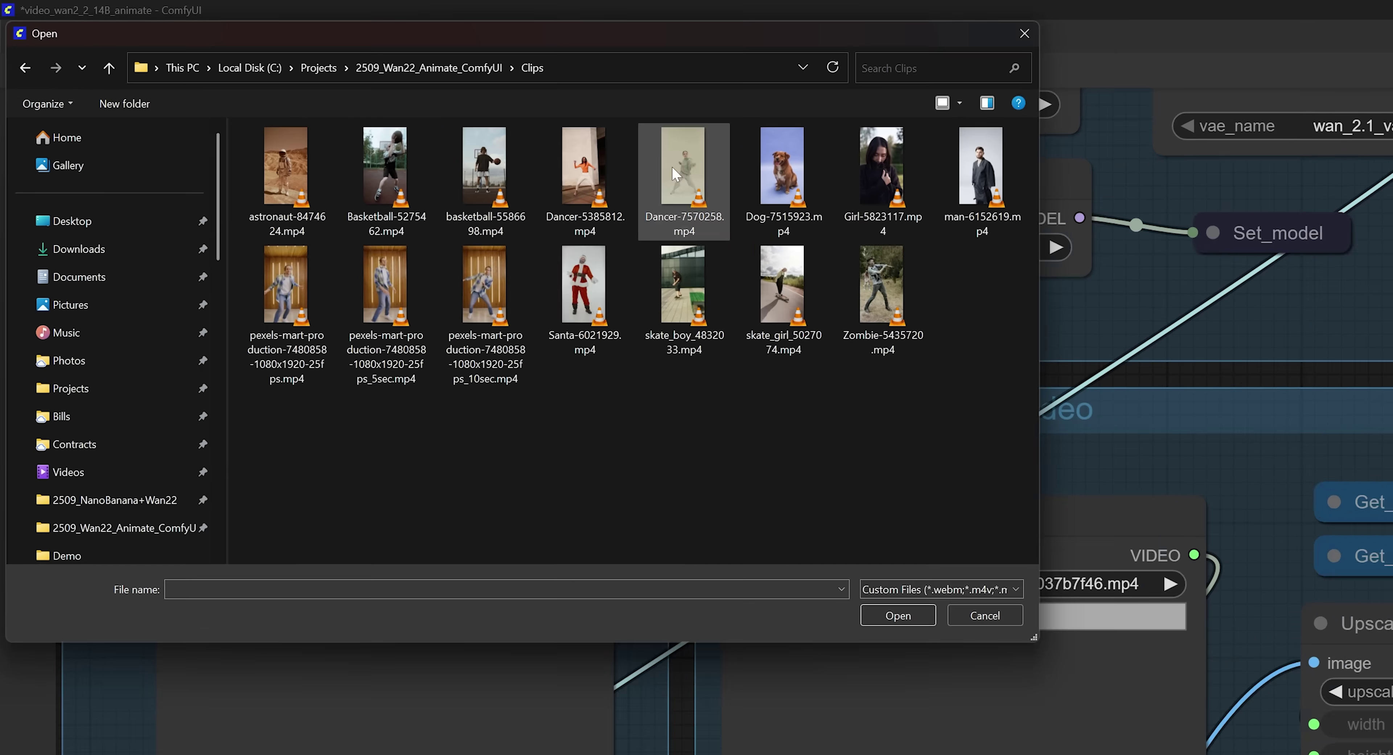
{"action": "left_click", "coordinate": [671, 166]}
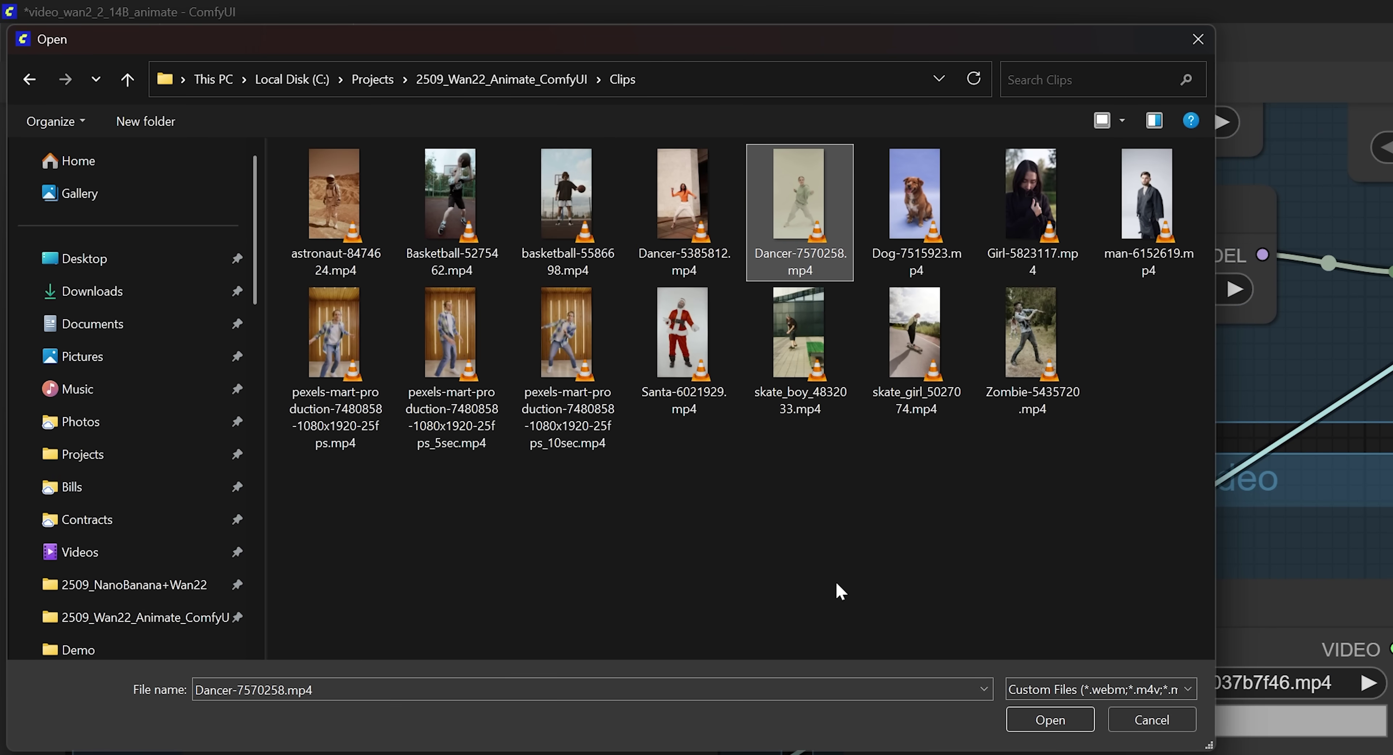
{"action": "left_click", "coordinate": [1048, 719]}
{"action": "scroll", "coordinate": [572, 417], "scroll_direction": "down", "scroll_amount": 3}
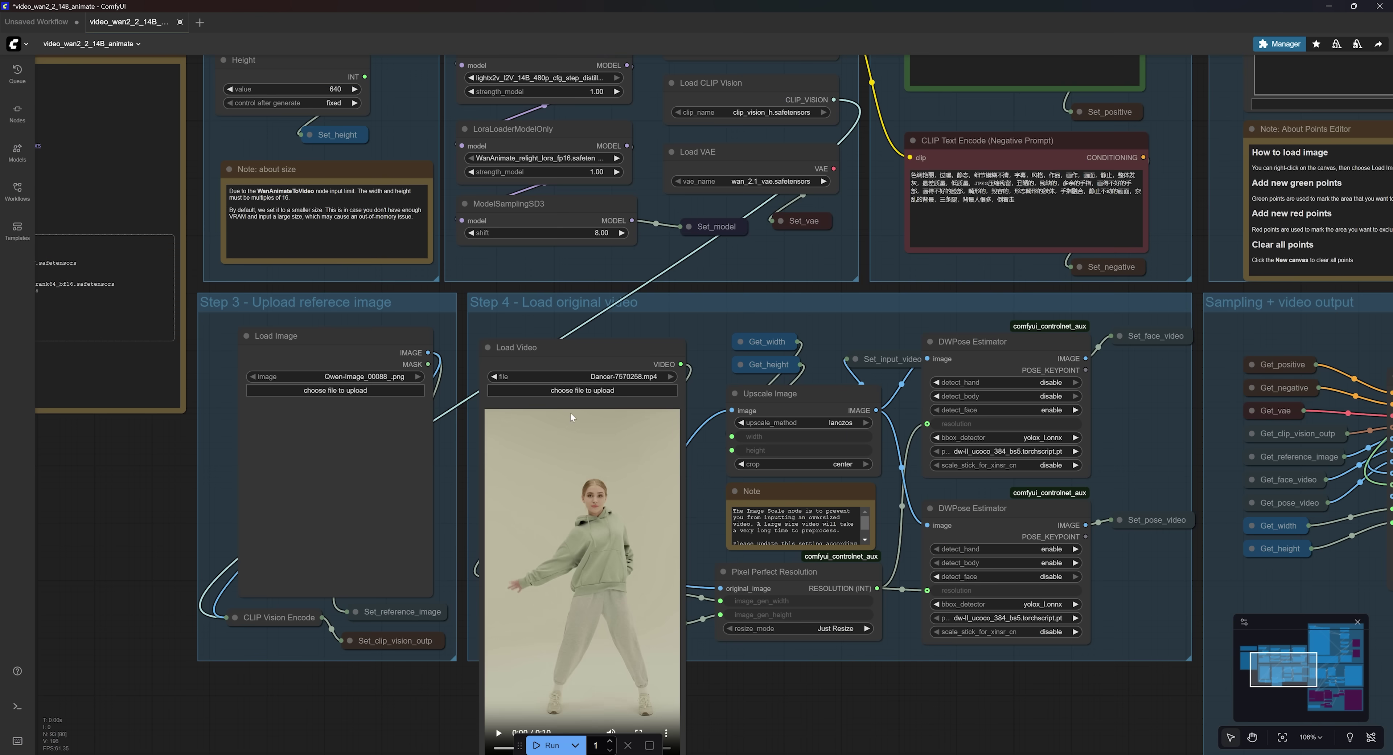
{"action": "scroll", "coordinate": [719, 464], "scroll_direction": "down", "scroll_amount": 4}
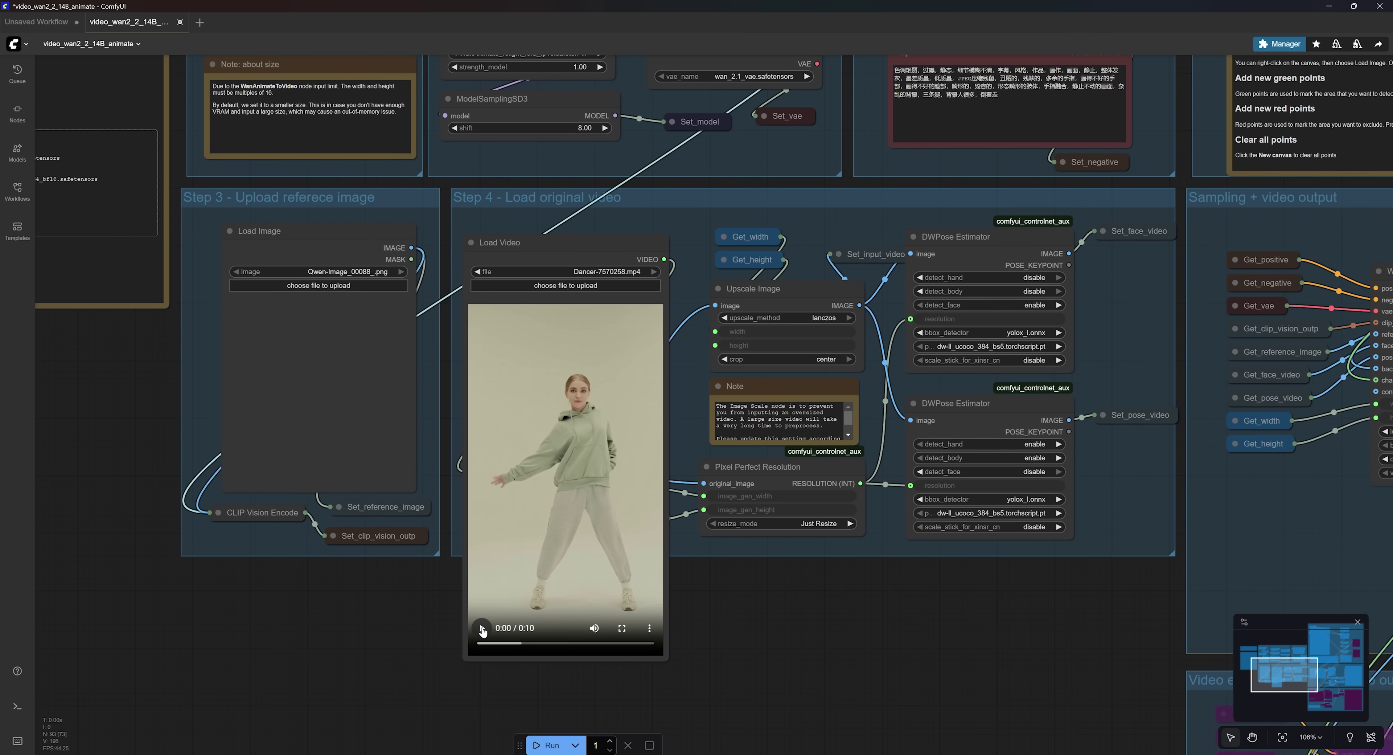
{"action": "left_click", "coordinate": [482, 628]}
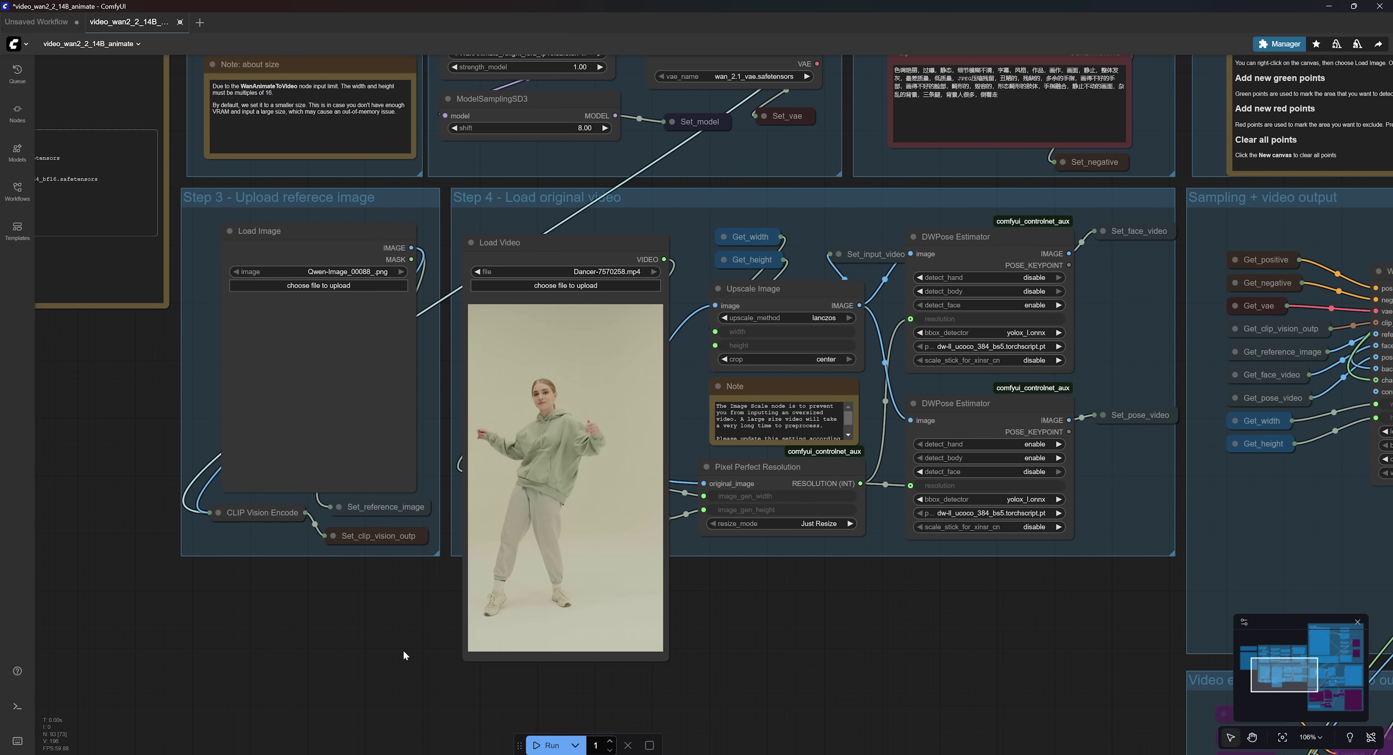
Load the generated pirate-woman image into the Step 3 Load Image node.
{"action": "scroll", "coordinate": [403, 651], "scroll_direction": "up", "scroll_amount": 1}
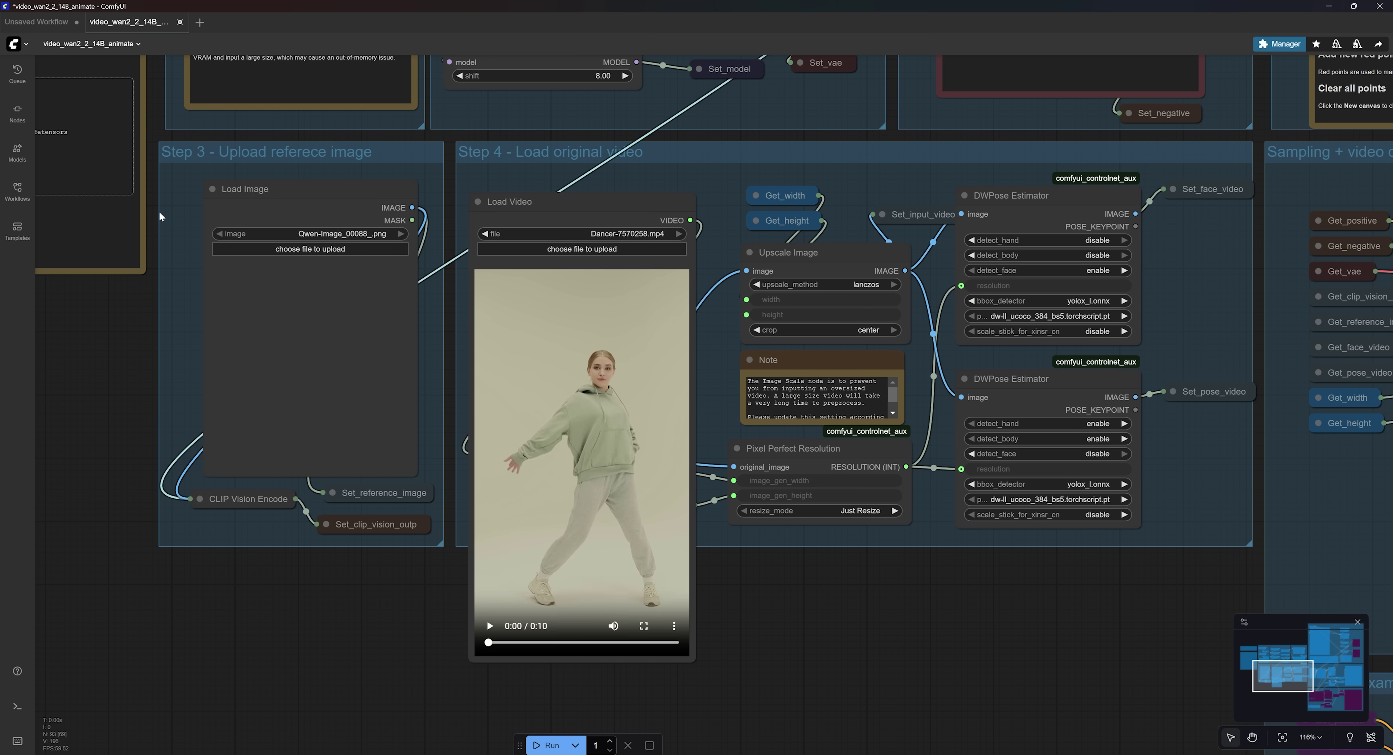
{"action": "scroll", "coordinate": [162, 222], "scroll_direction": "up", "scroll_amount": 4}
{"action": "left_click_drag", "start_coordinate": [166, 228], "coordinate": [388, 315]}
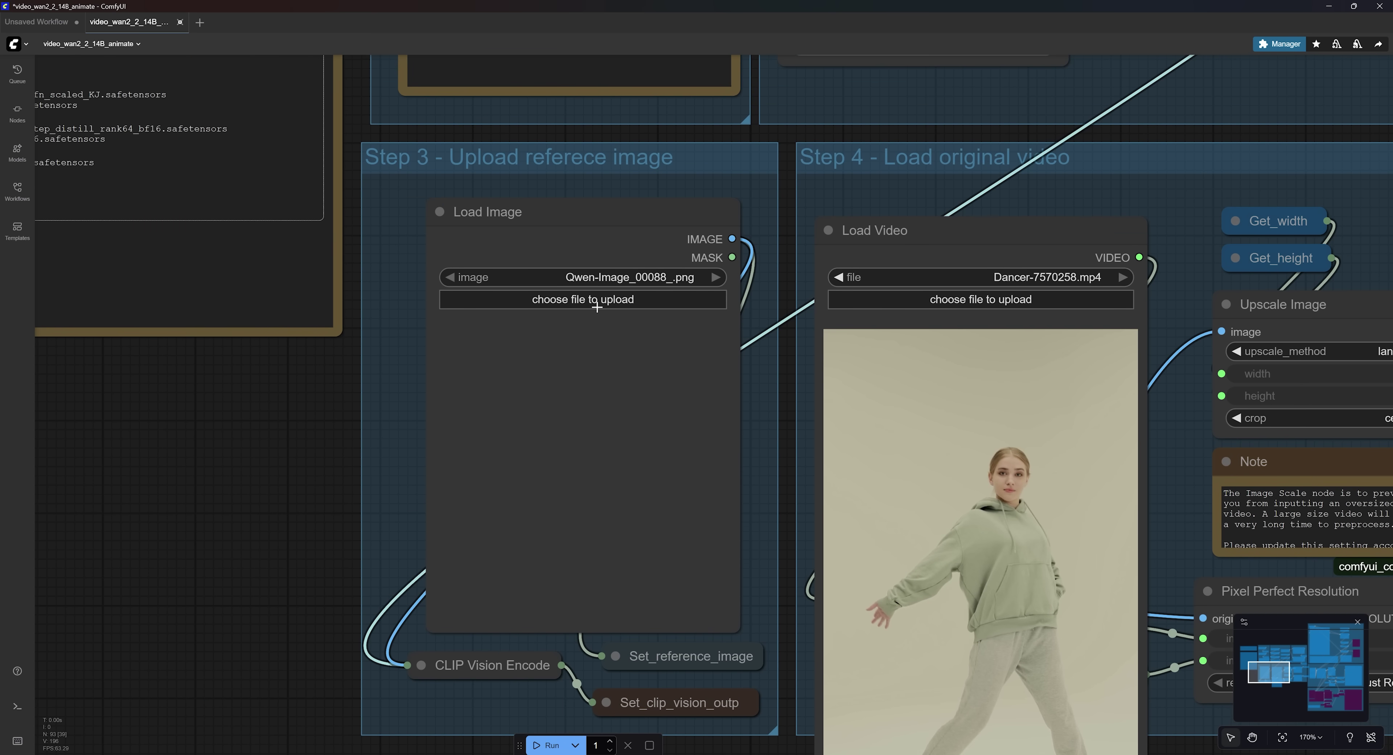
{"action": "left_click", "coordinate": [602, 305]}
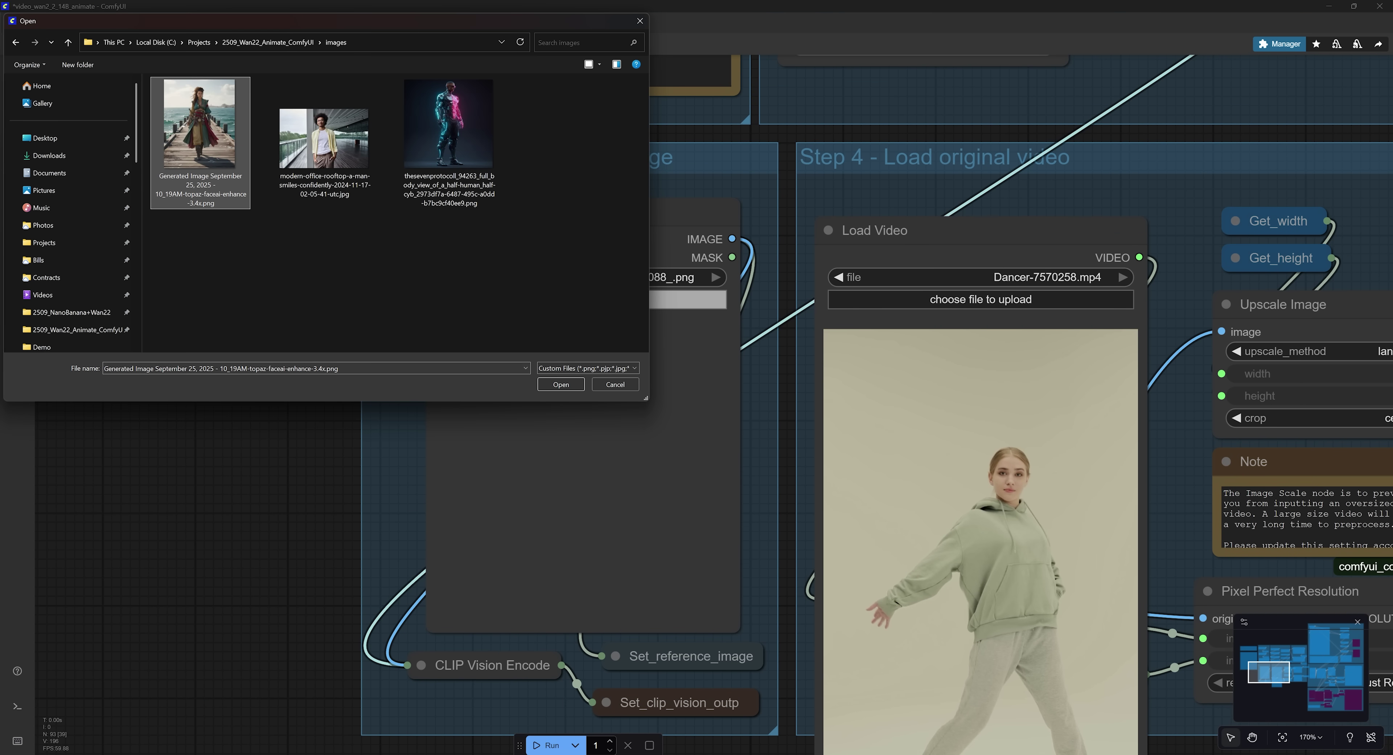
{"action": "left_click", "coordinate": [551, 385]}
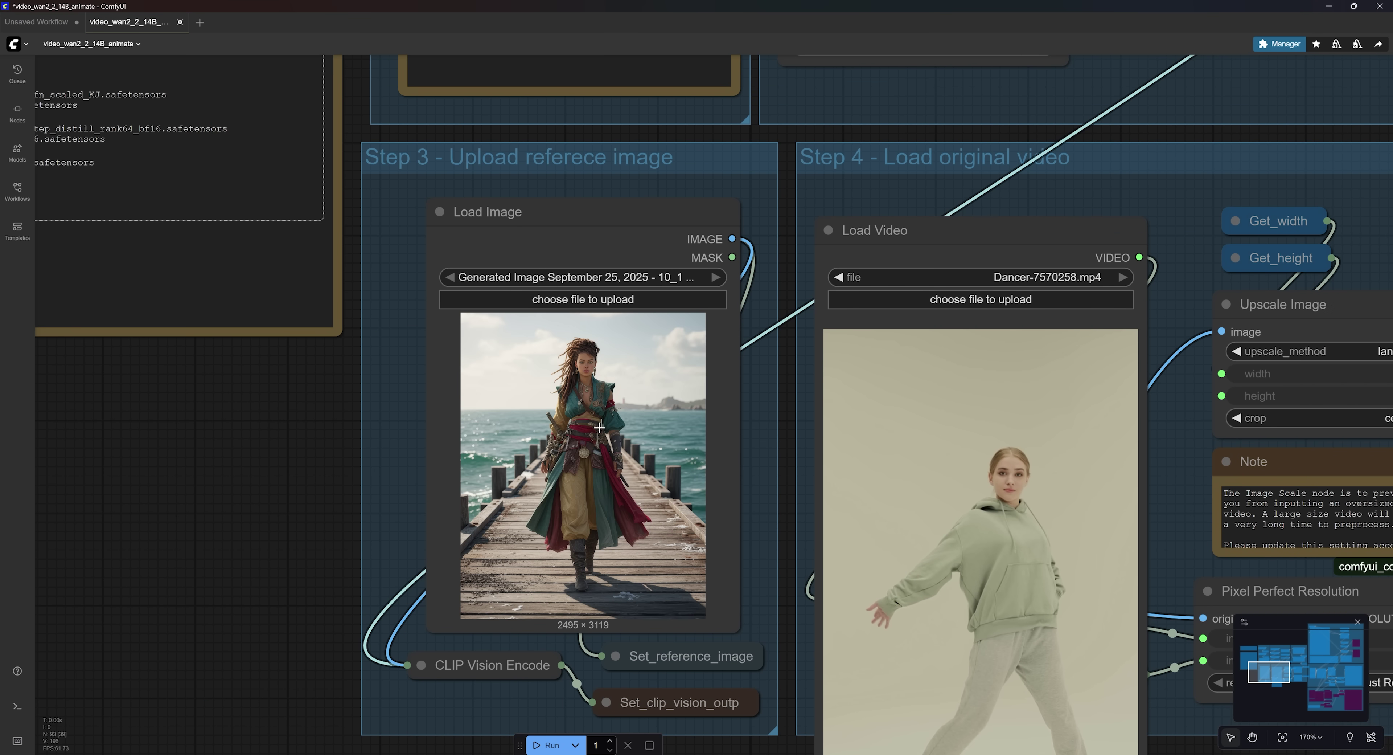
{"action": "scroll", "coordinate": [551, 371], "scroll_direction": "up", "scroll_amount": 5}
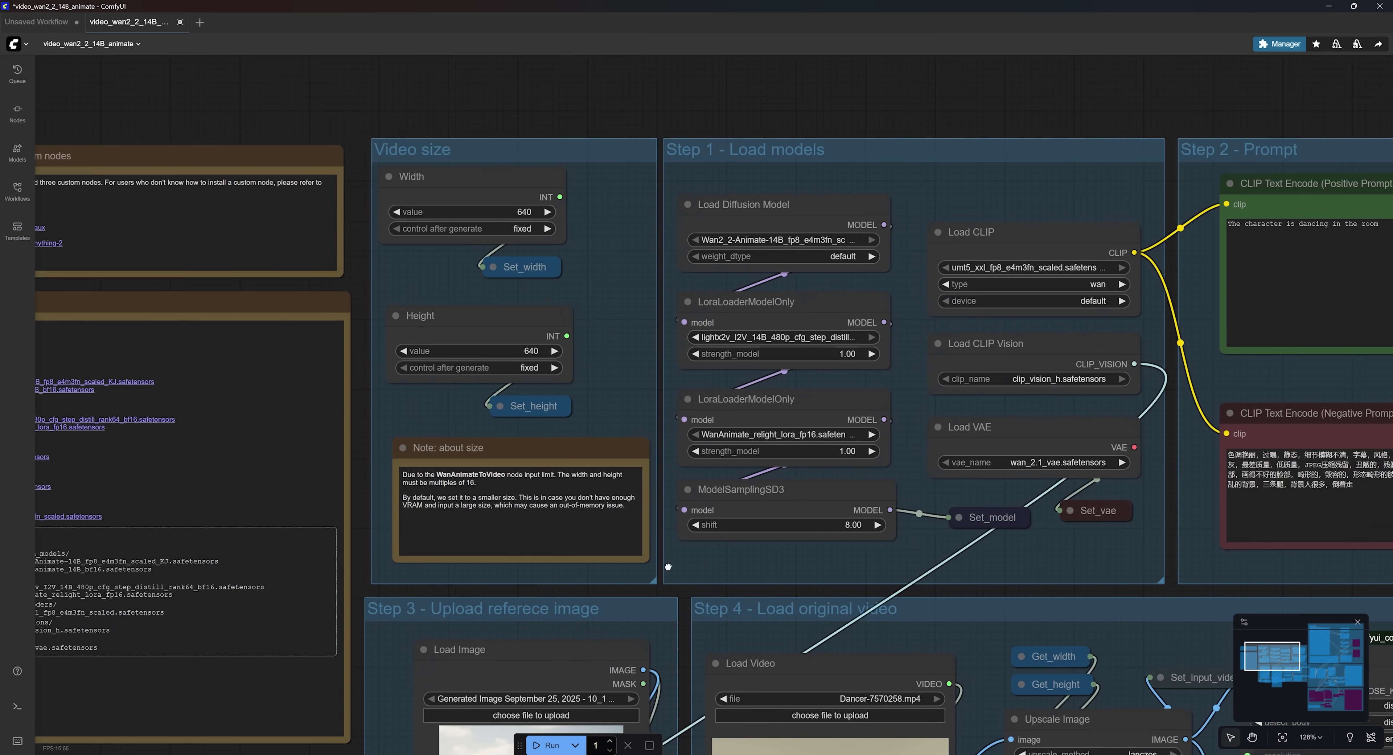
Change the Video size Width from 640 to 576 and Height to 1024.
{"action": "left_click_drag", "start_coordinate": [668, 567], "coordinate": [779, 647]}
{"action": "scroll", "coordinate": [541, 254], "scroll_direction": "up", "scroll_amount": 3}
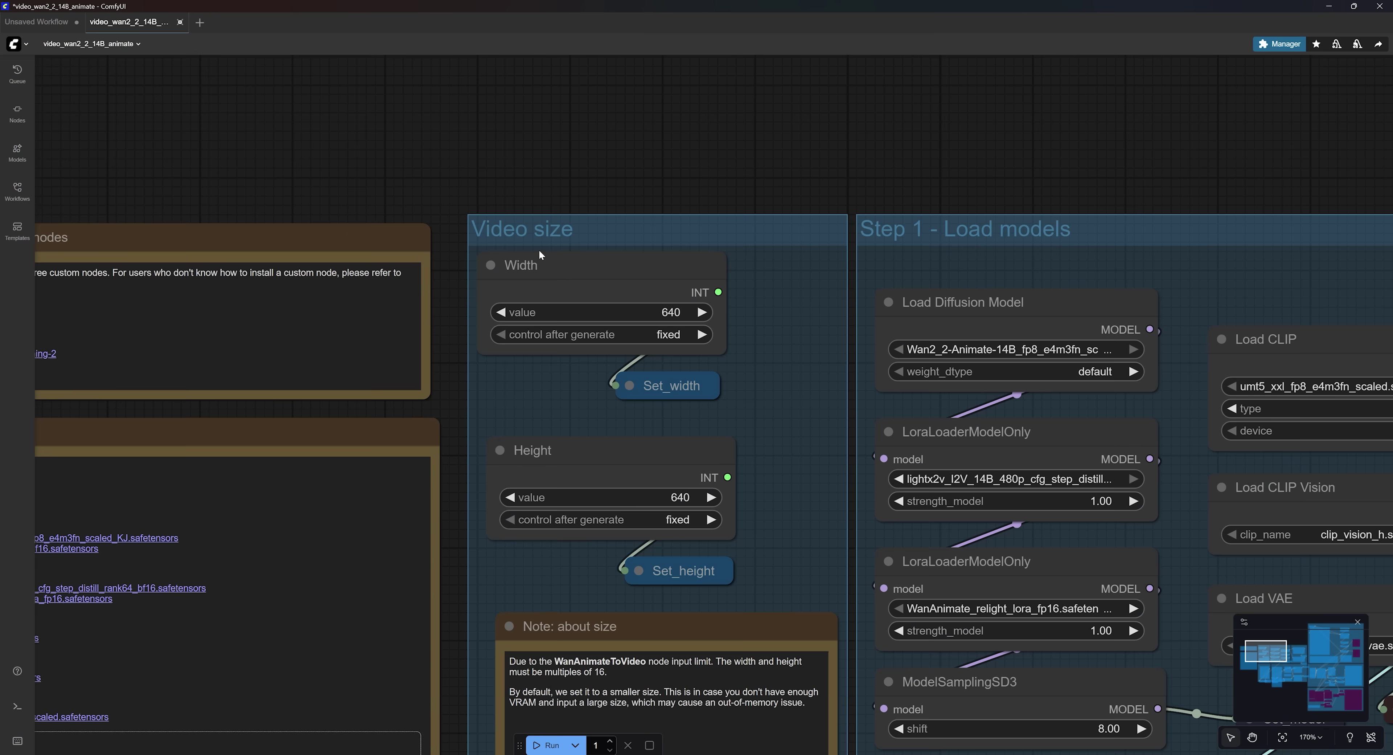
{"action": "scroll", "coordinate": [519, 265], "scroll_direction": "up", "scroll_amount": 1}
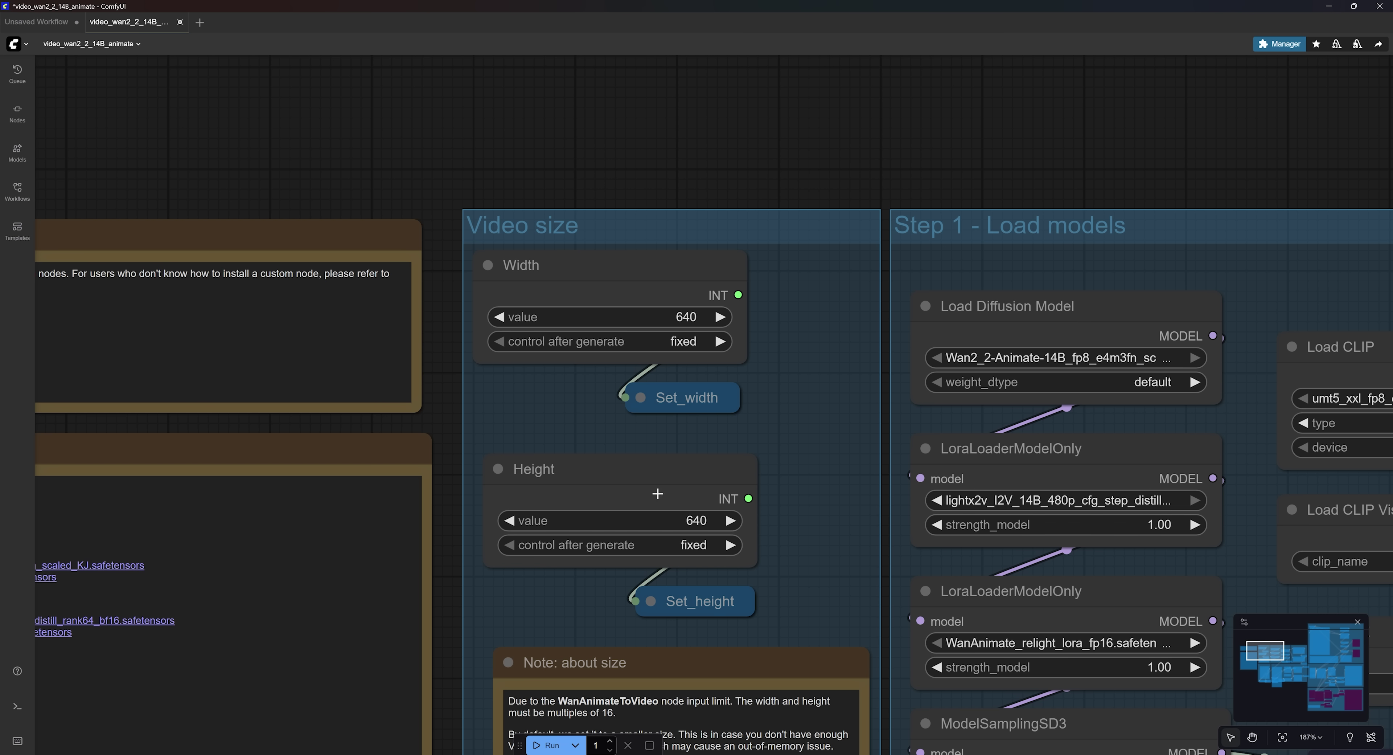
{"action": "left_click_drag", "start_coordinate": [825, 544], "coordinate": [804, 341]}
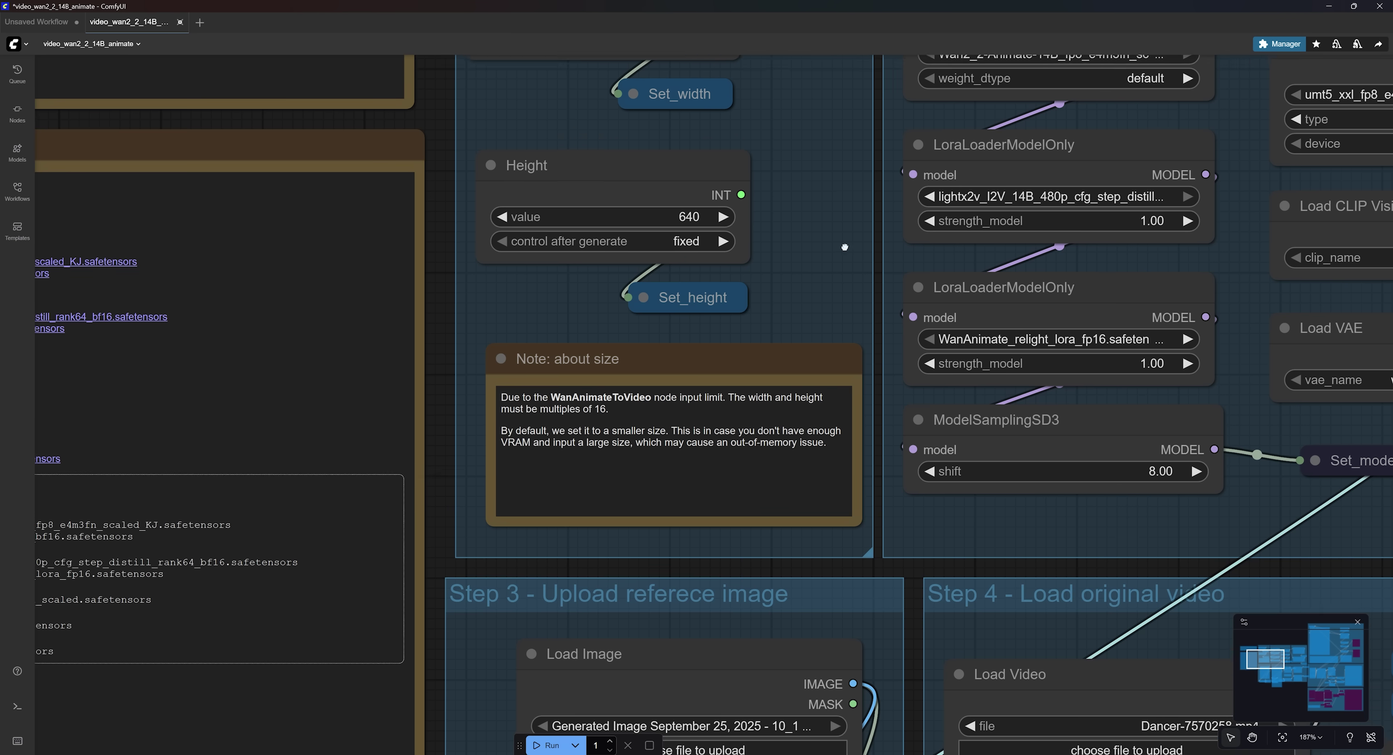
{"action": "left_click_drag", "start_coordinate": [852, 122], "coordinate": [881, 427]}
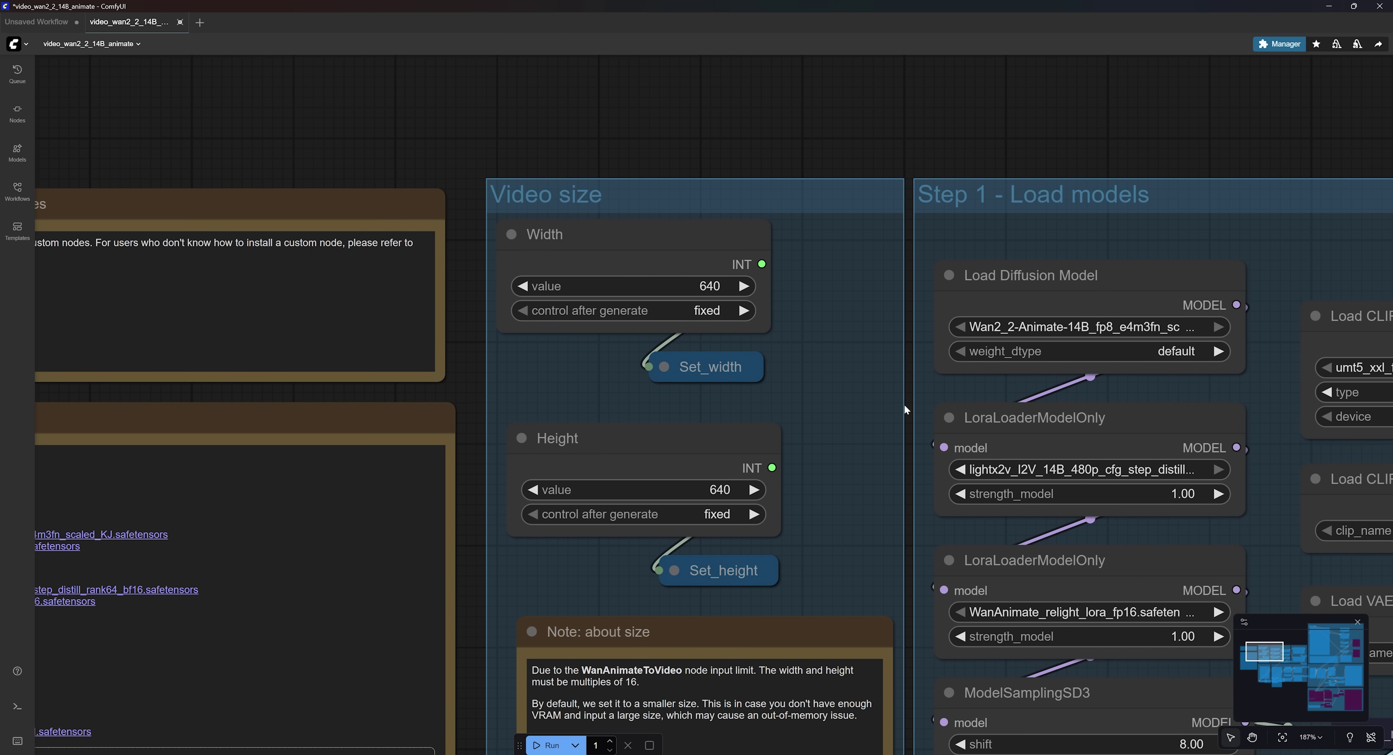
{"action": "left_click", "coordinate": [708, 285]}
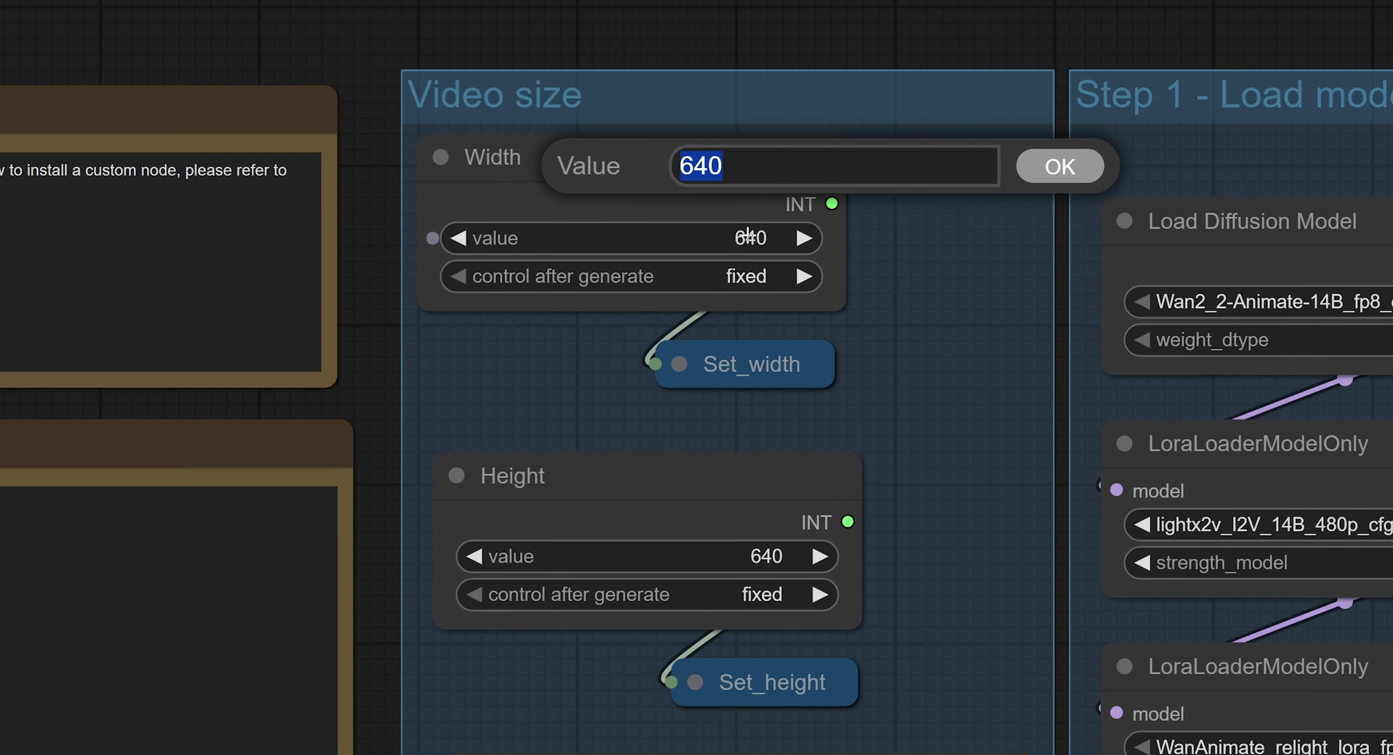
{"action": "type", "text": "576"}
{"action": "left_click", "coordinate": [972, 209]}
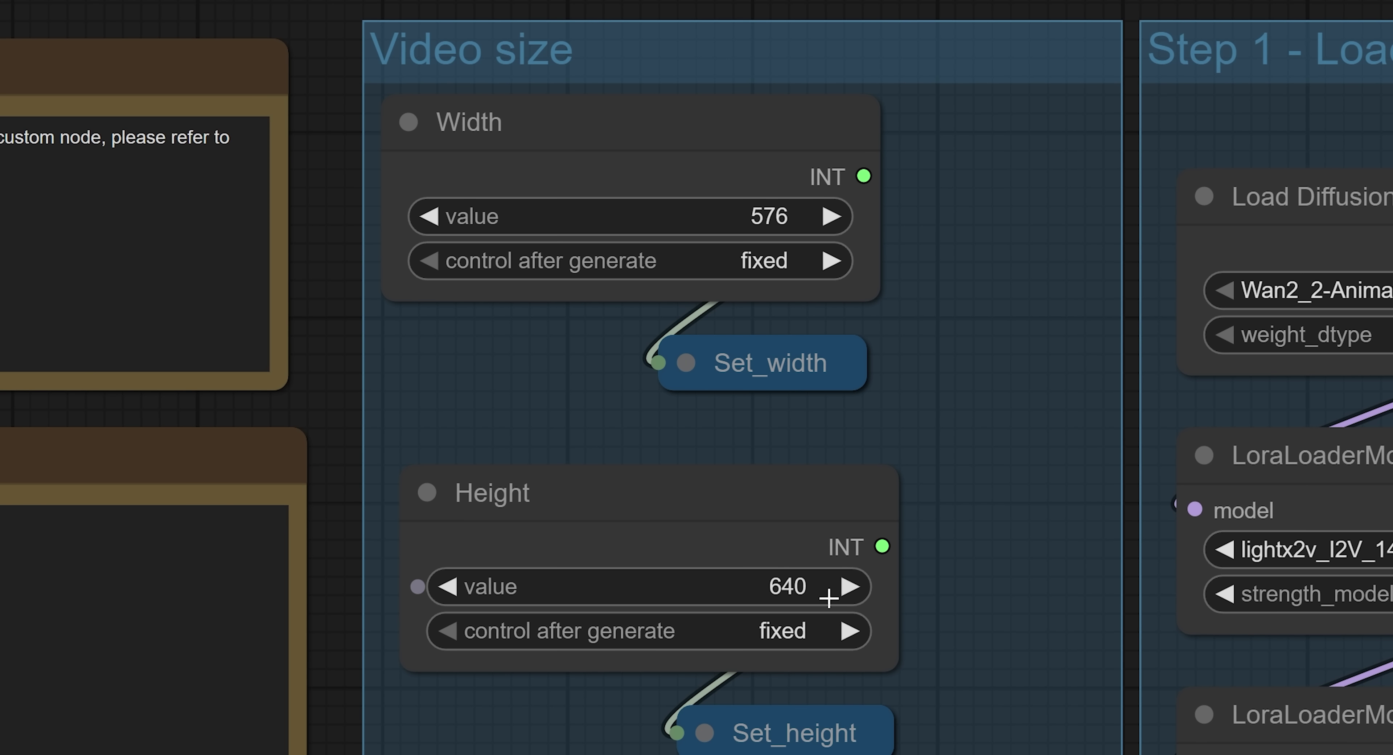
{"action": "left_click", "coordinate": [738, 569]}
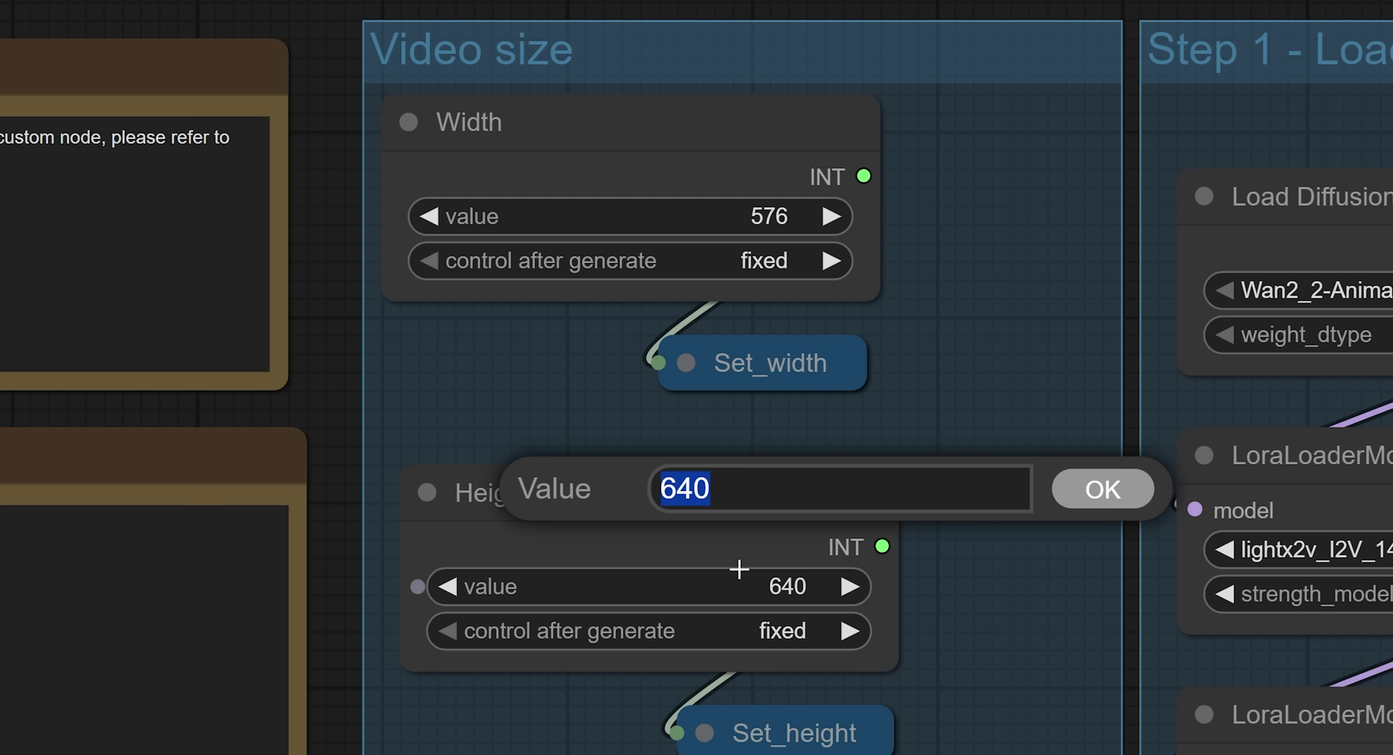
{"action": "type", "text": "1024"}
{"action": "left_click", "coordinate": [1089, 496]}
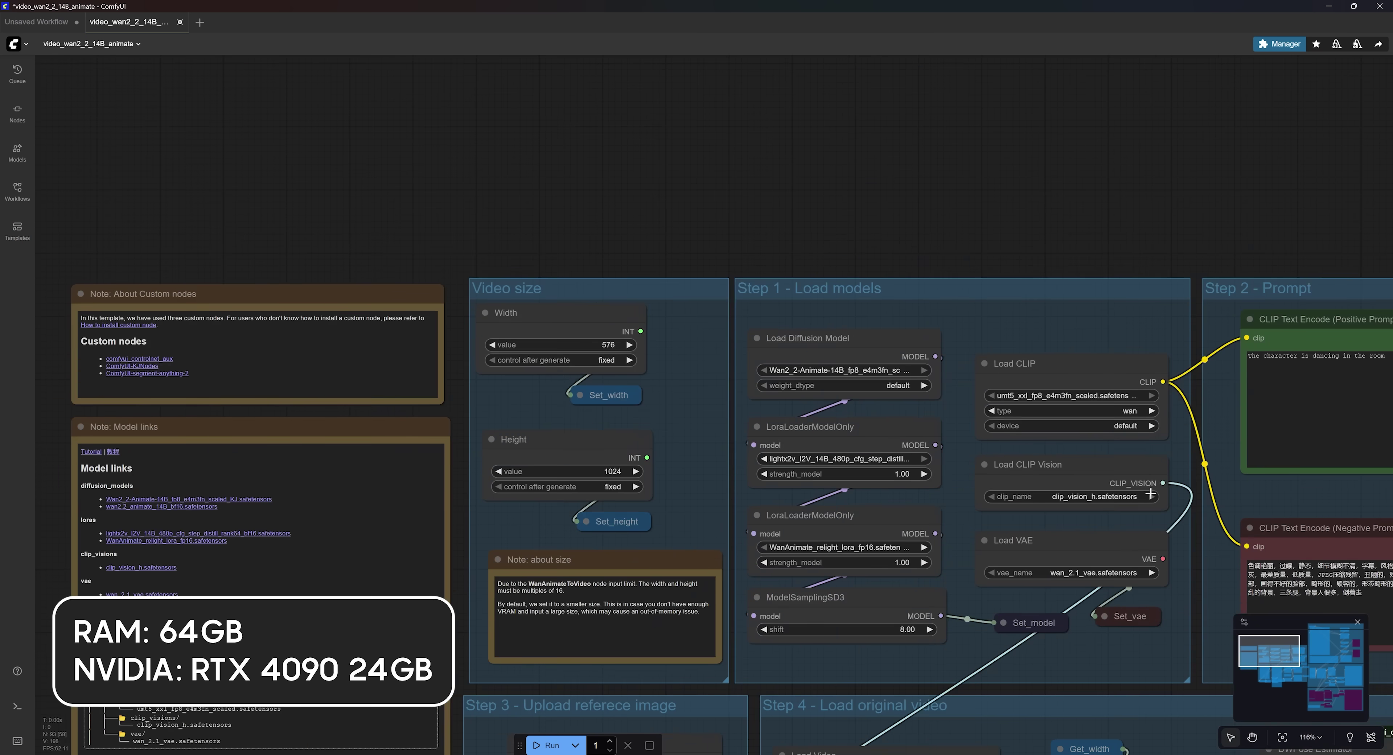
Replace the CLIP Text Encode positive prompt with 'female pirate dancing'.
{"action": "left_click_drag", "start_coordinate": [1151, 493], "coordinate": [569, 439]}
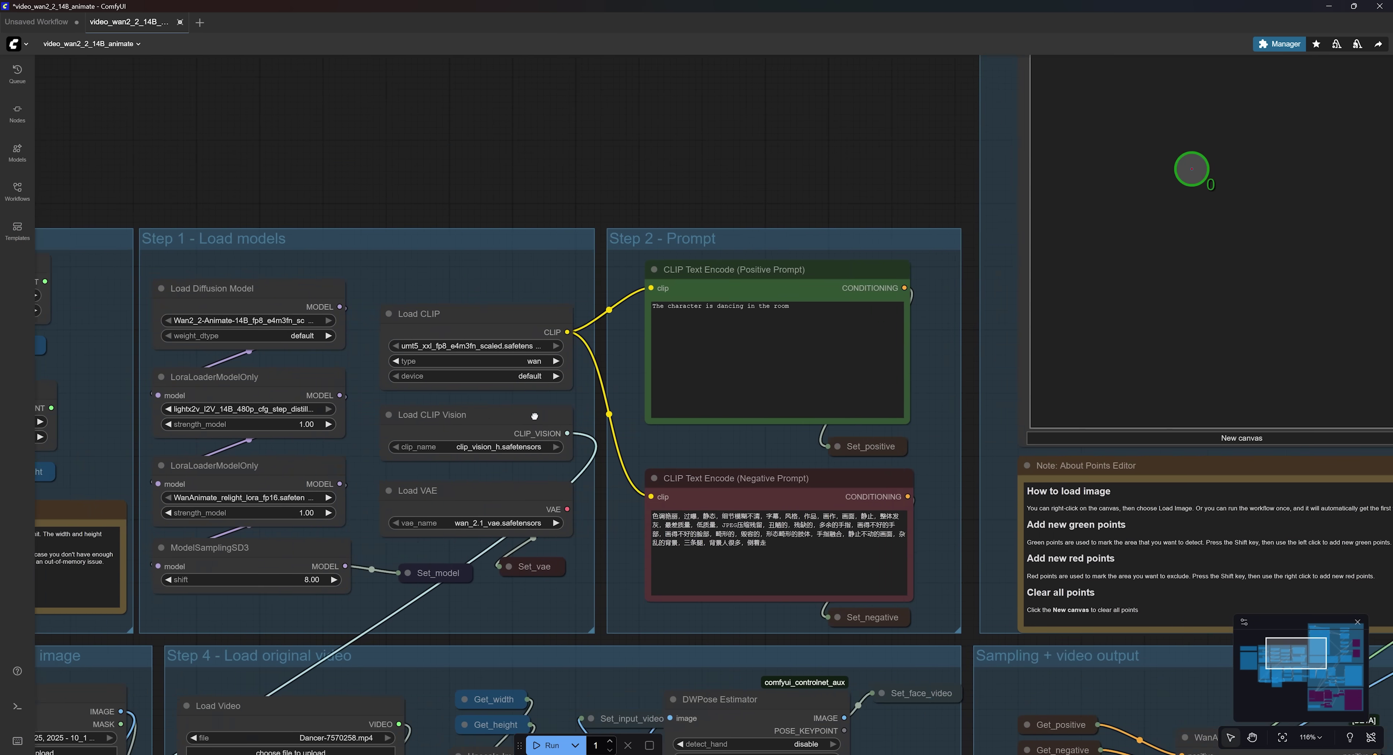
{"action": "scroll", "coordinate": [494, 406], "scroll_direction": "down", "scroll_amount": 3}
{"action": "scroll", "coordinate": [775, 342], "scroll_direction": "up", "scroll_amount": 5}
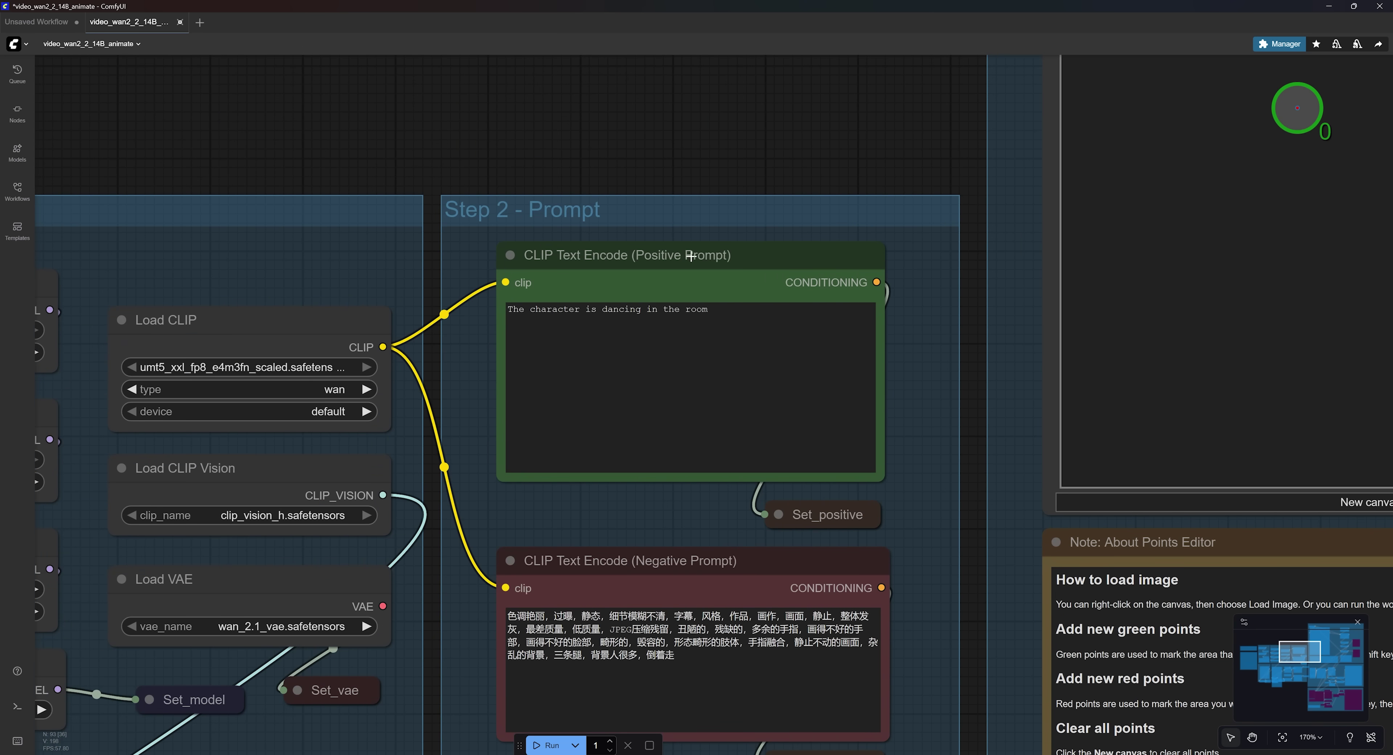
{"action": "scroll", "coordinate": [691, 256], "scroll_direction": "up", "scroll_amount": 1}
{"action": "left_click_drag", "start_coordinate": [709, 315], "coordinate": [494, 314]}
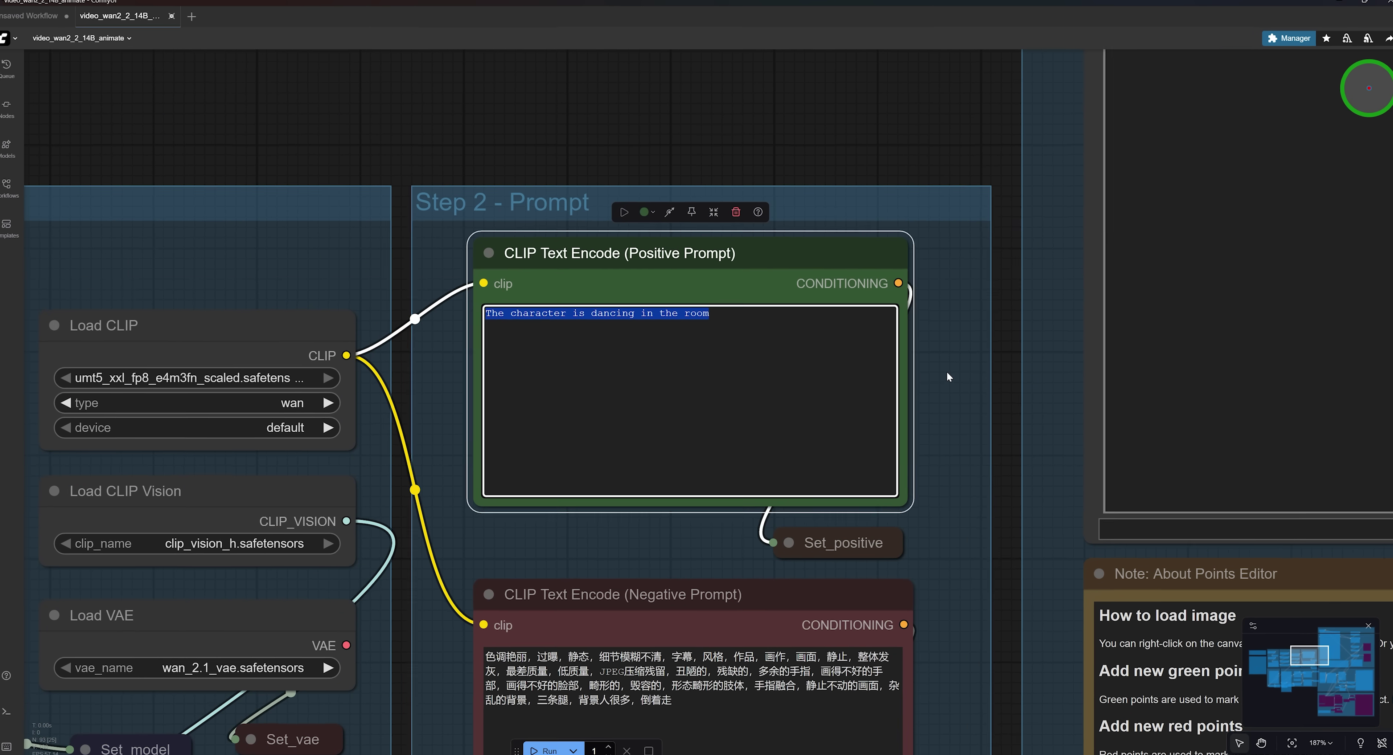
{"action": "type", "text": "female pirate dancing"}
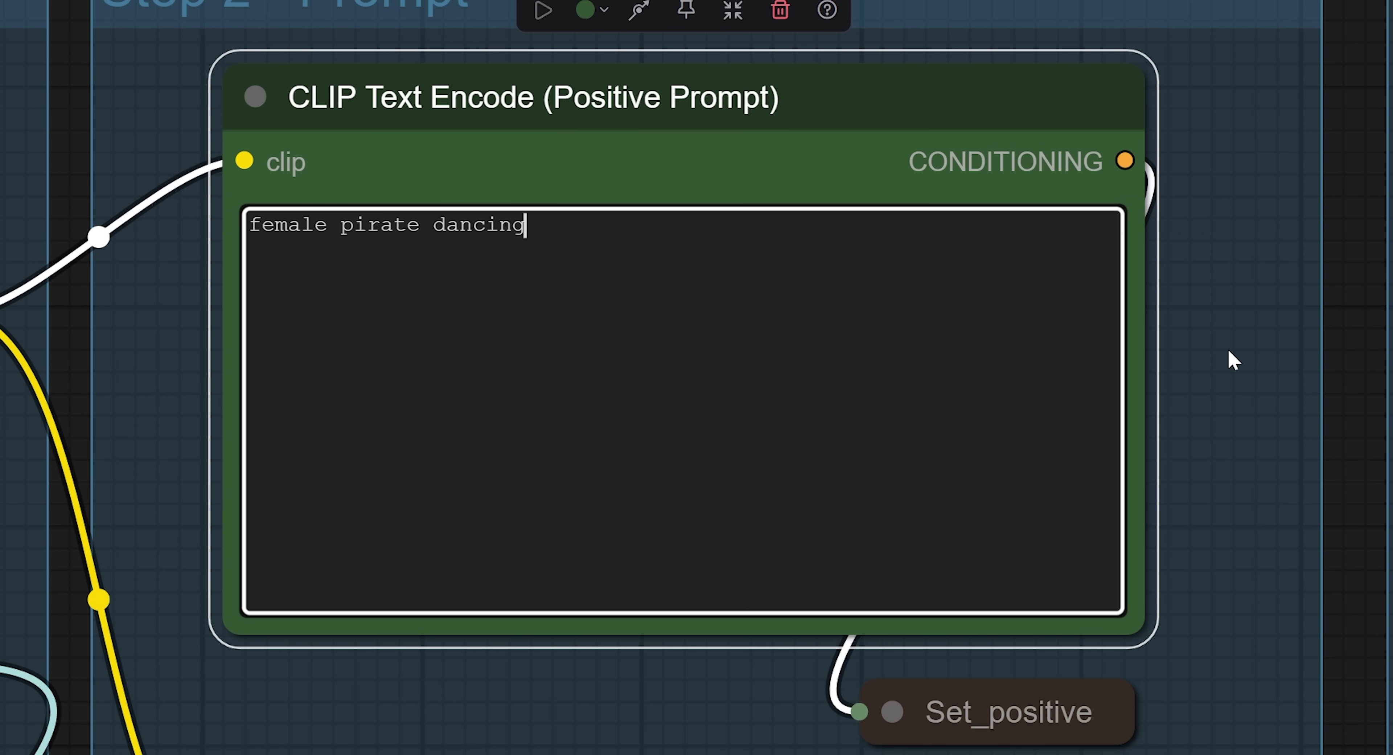
{"action": "scroll", "coordinate": [350, 398], "scroll_direction": "down", "scroll_amount": 9}
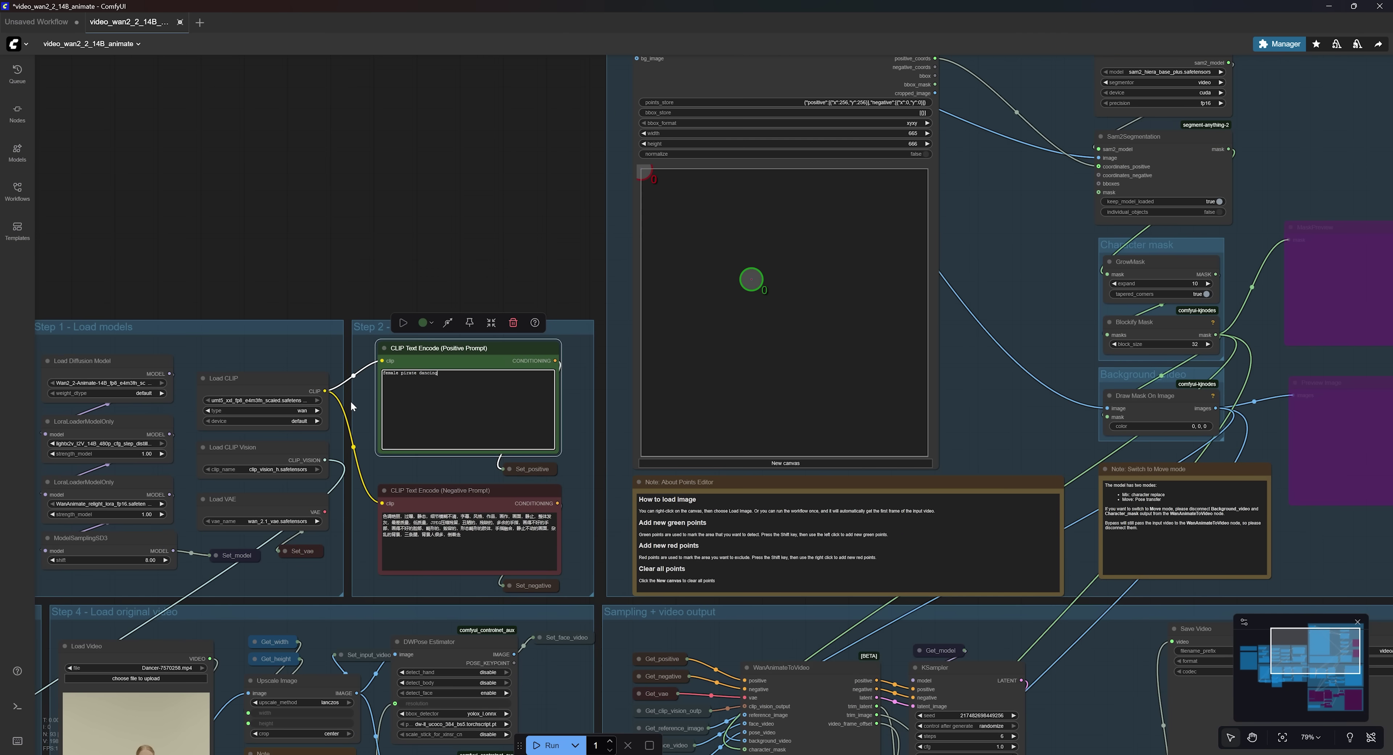
Set the GrowMask expand value to 35 in the Character mask group.
{"action": "scroll", "coordinate": [351, 406], "scroll_direction": "down", "scroll_amount": 1}
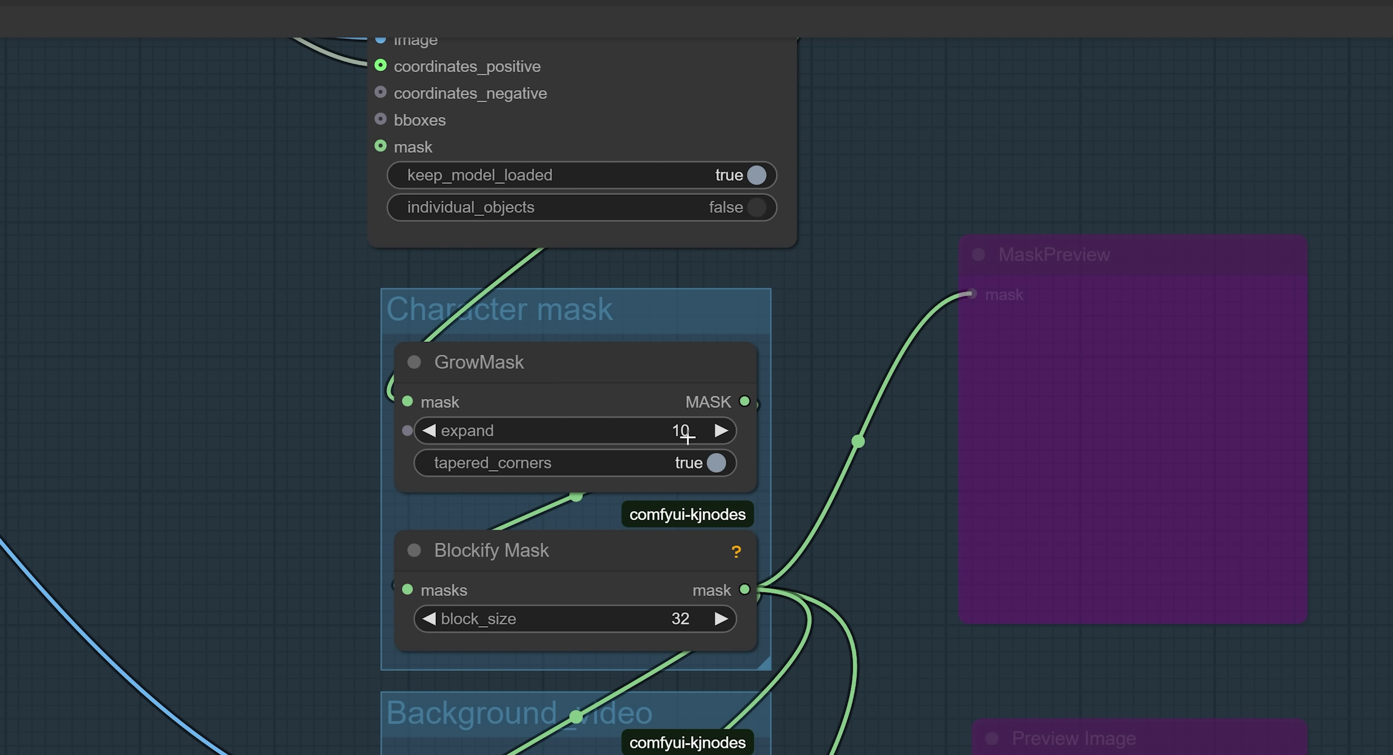
{"action": "left_click", "coordinate": [677, 429]}
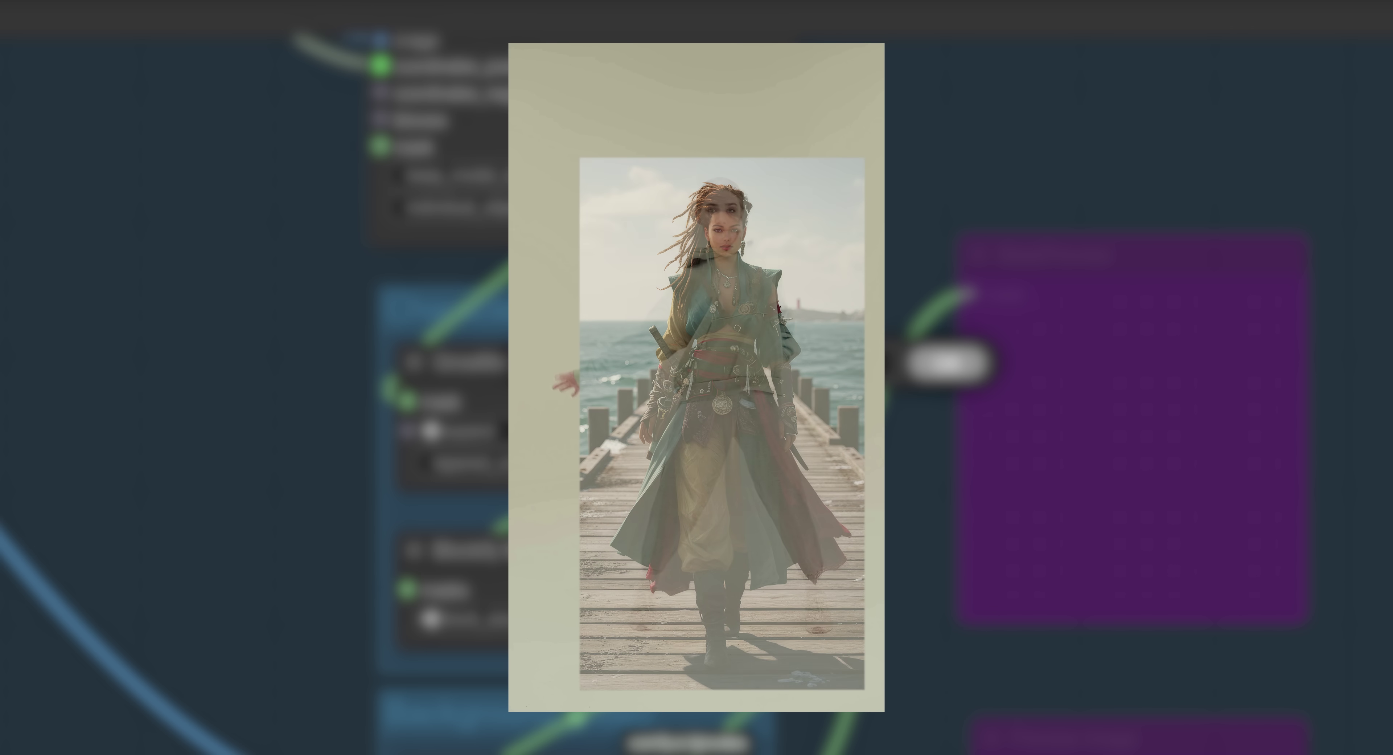
{"action": "type", "text": "5"}
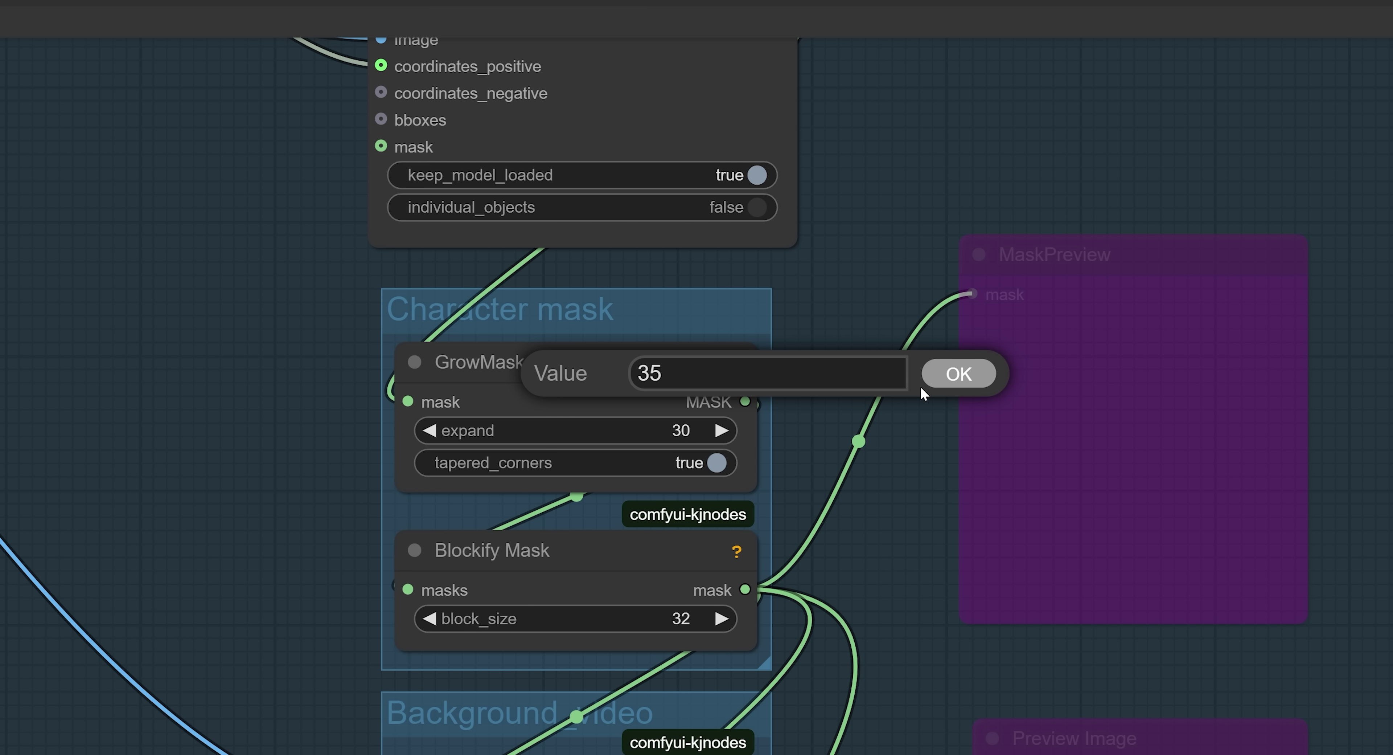
{"action": "left_click", "coordinate": [936, 380]}
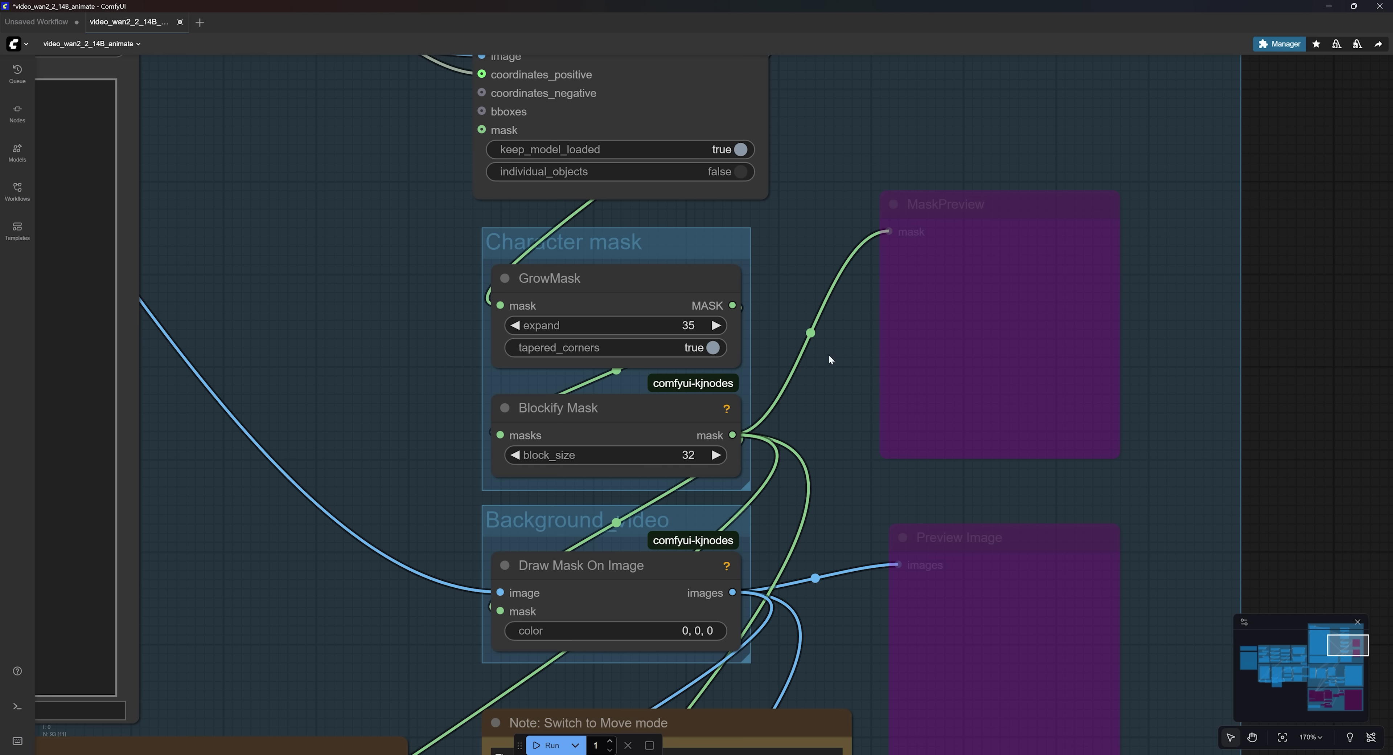
{"action": "scroll", "coordinate": [837, 429], "scroll_direction": "down", "scroll_amount": 3}
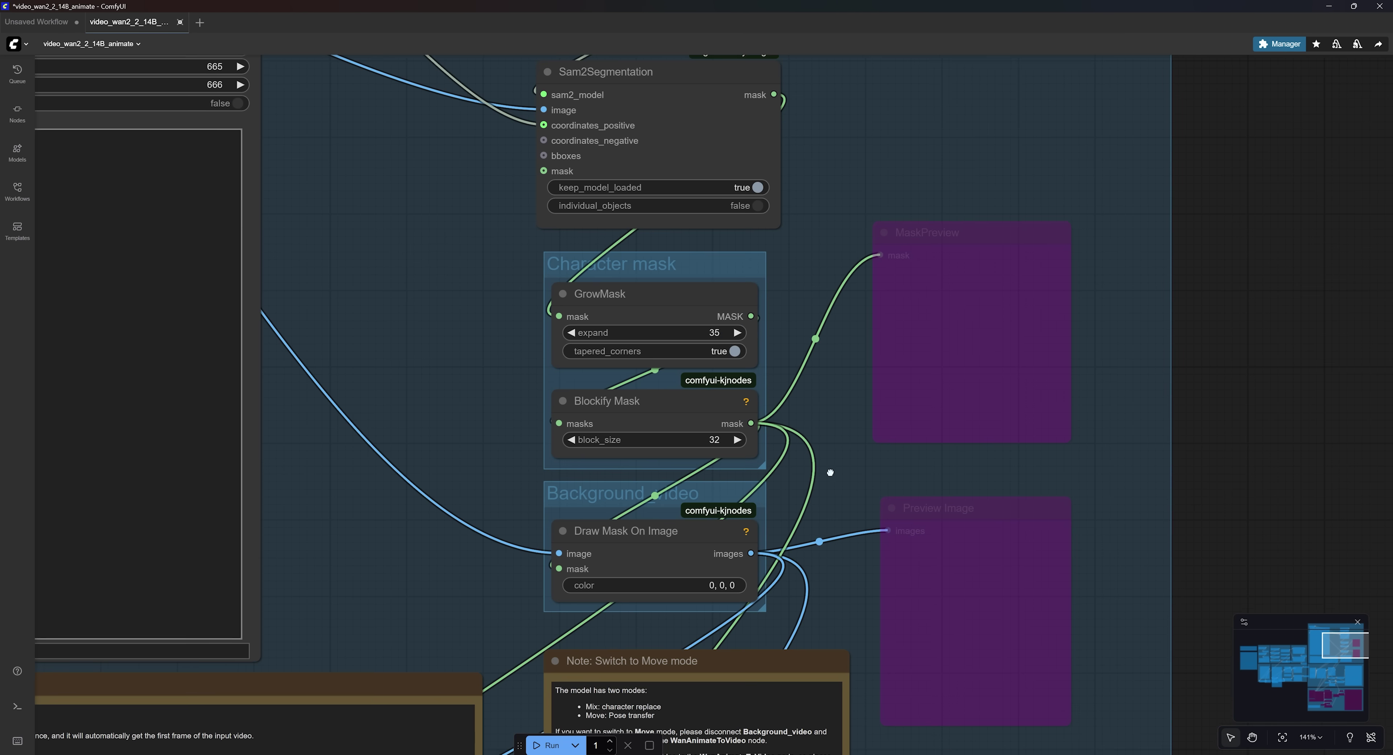
{"action": "left_click_drag", "start_coordinate": [830, 472], "coordinate": [883, 216]}
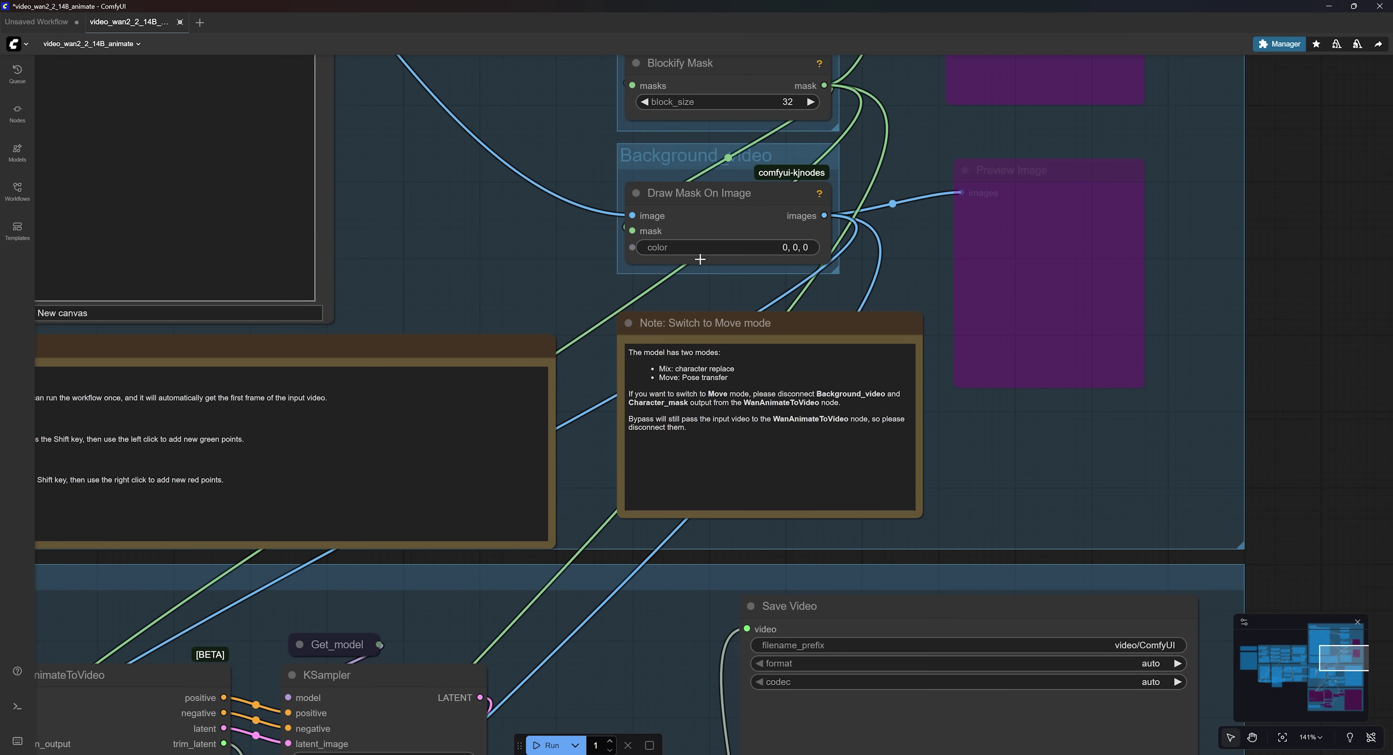
{"action": "scroll", "coordinate": [700, 333], "scroll_direction": "up", "scroll_amount": 5}
{"action": "left_click_drag", "start_coordinate": [1113, 511], "coordinate": [1073, 457]}
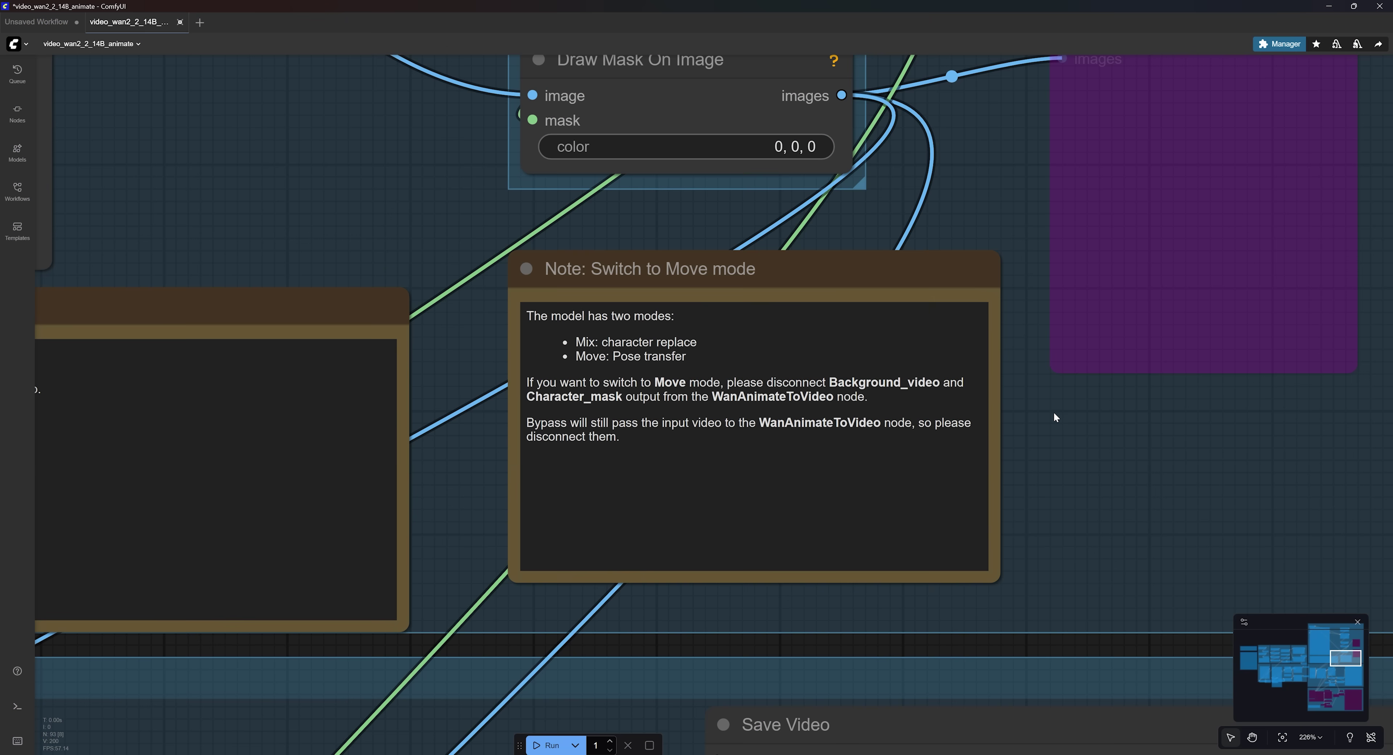
{"action": "scroll", "coordinate": [1054, 411], "scroll_direction": "down", "scroll_amount": 8}
{"action": "left_click_drag", "start_coordinate": [604, 559], "coordinate": [725, 232]}
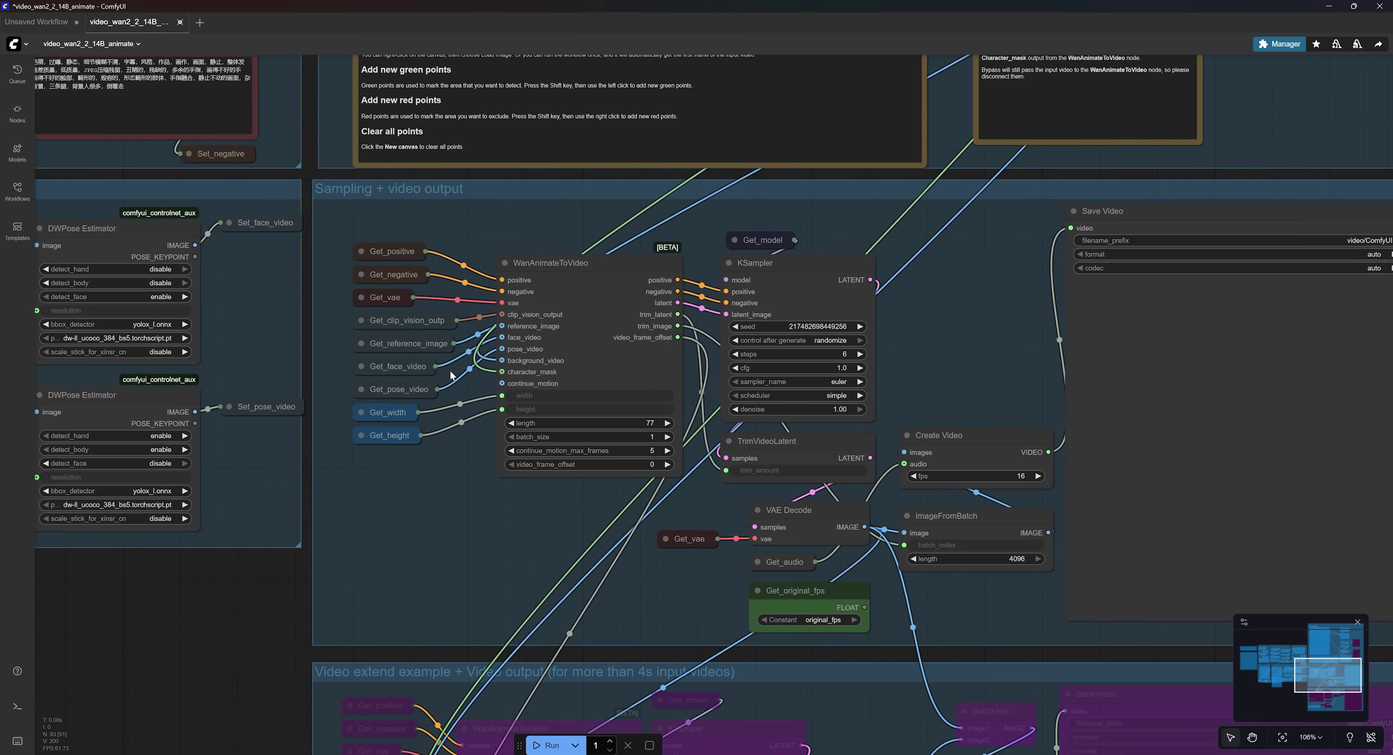
{"action": "scroll", "coordinate": [454, 374], "scroll_direction": "up", "scroll_amount": 7}
{"action": "left_click_drag", "start_coordinate": [547, 346], "coordinate": [497, 386]}
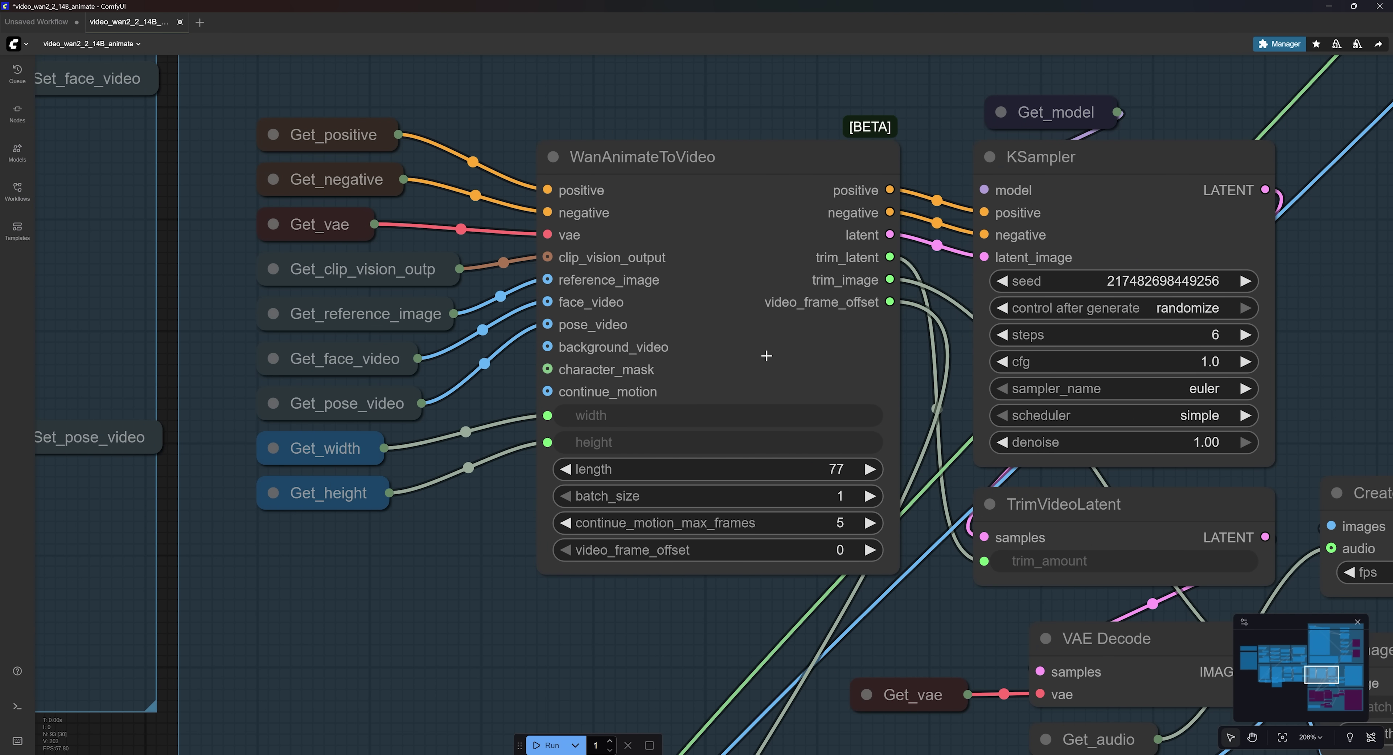
{"action": "key", "text": "ctrl+z"}
{"action": "key", "text": "ctrl+z"}
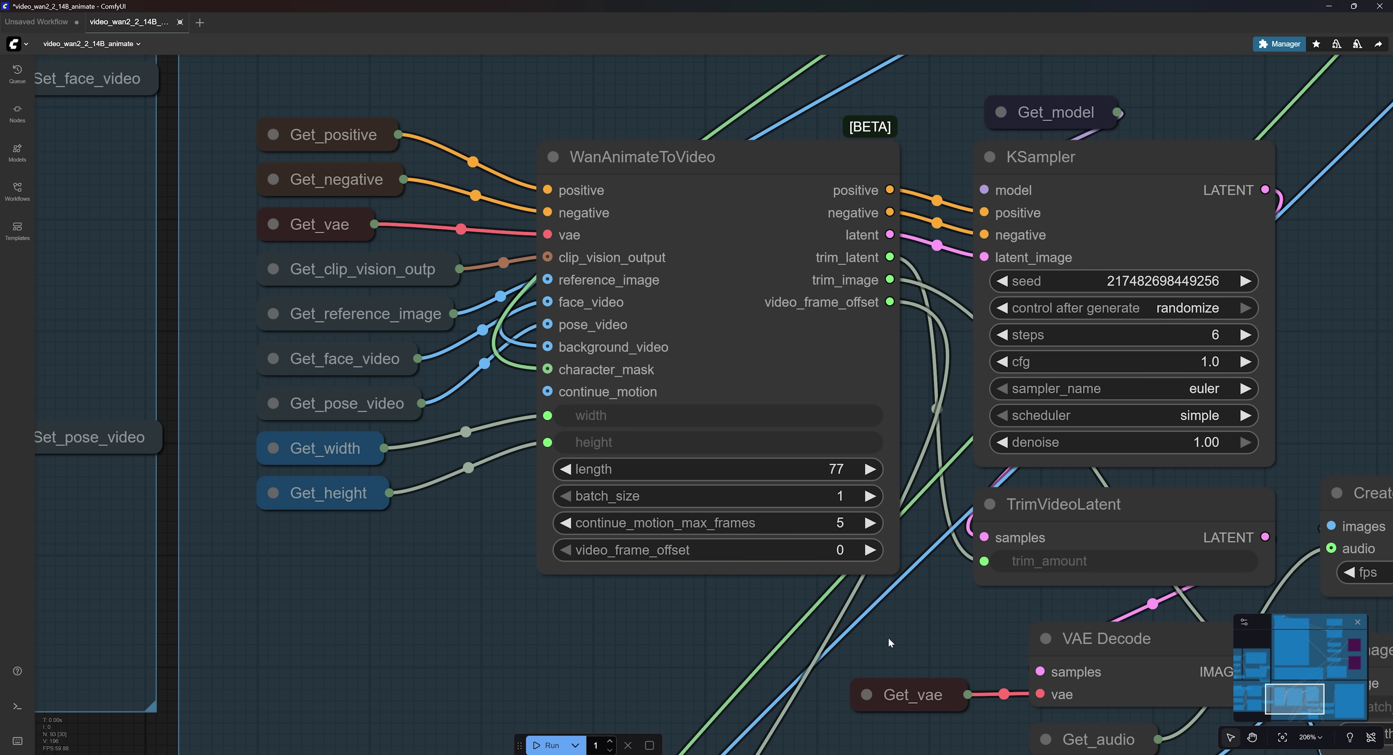
Enter 81 as the WanAnimateToVideo length in place of 77 frames.
{"action": "scroll", "coordinate": [891, 642], "scroll_direction": "down", "scroll_amount": 1}
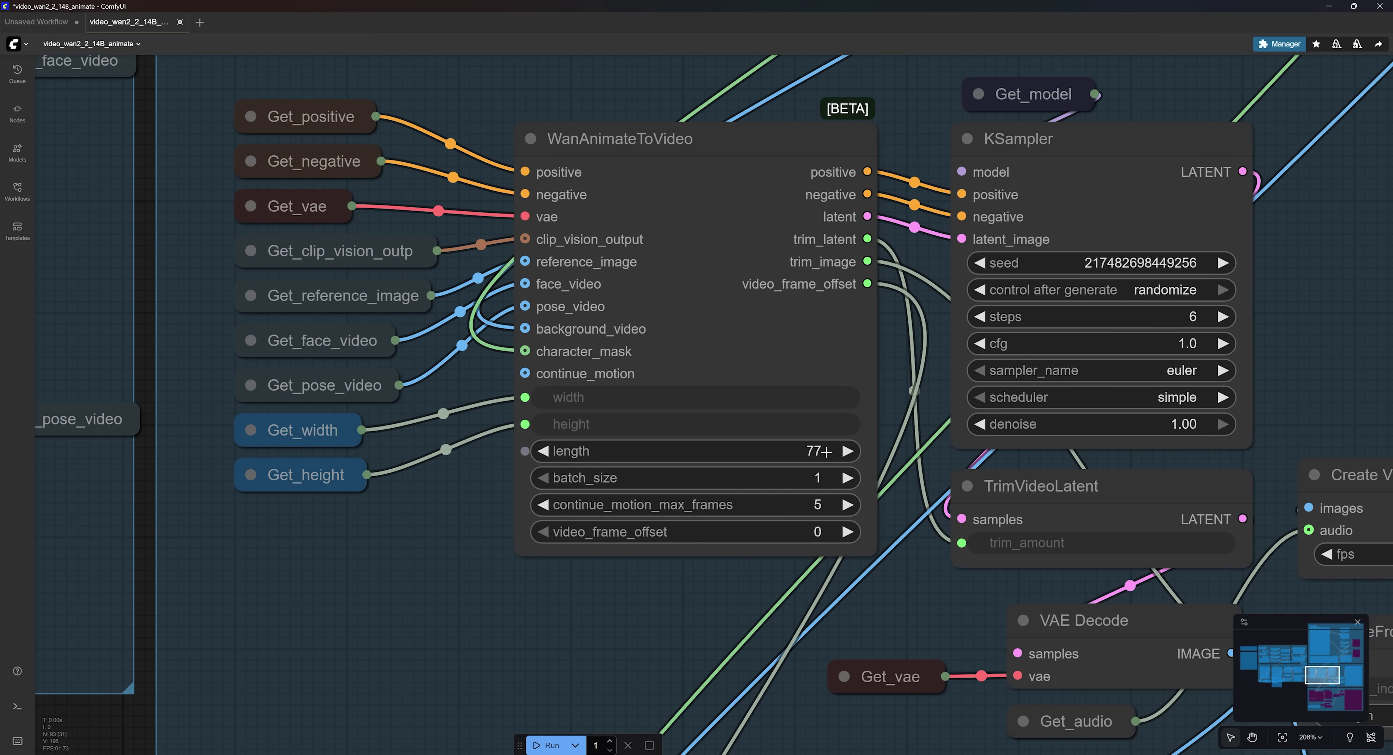
{"action": "left_click", "coordinate": [814, 454]}
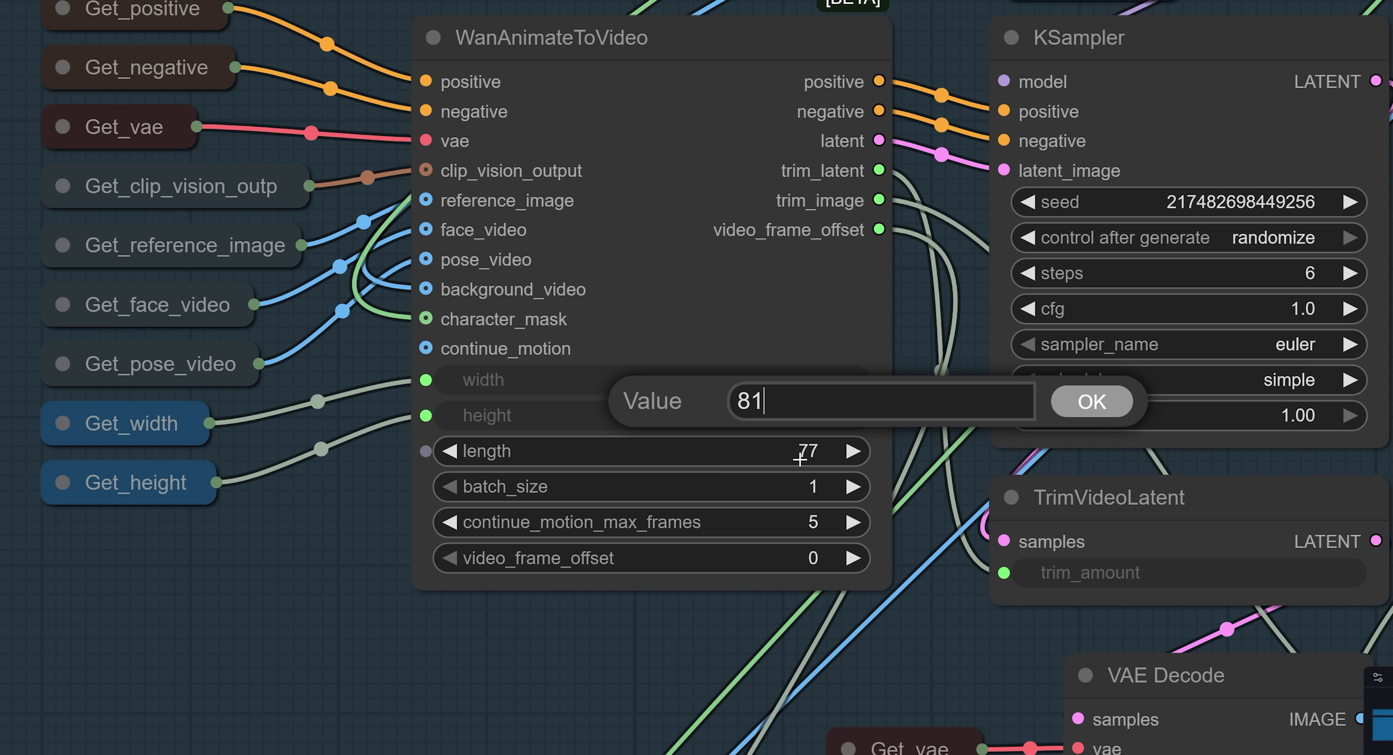
{"action": "left_click", "coordinate": [1071, 412]}
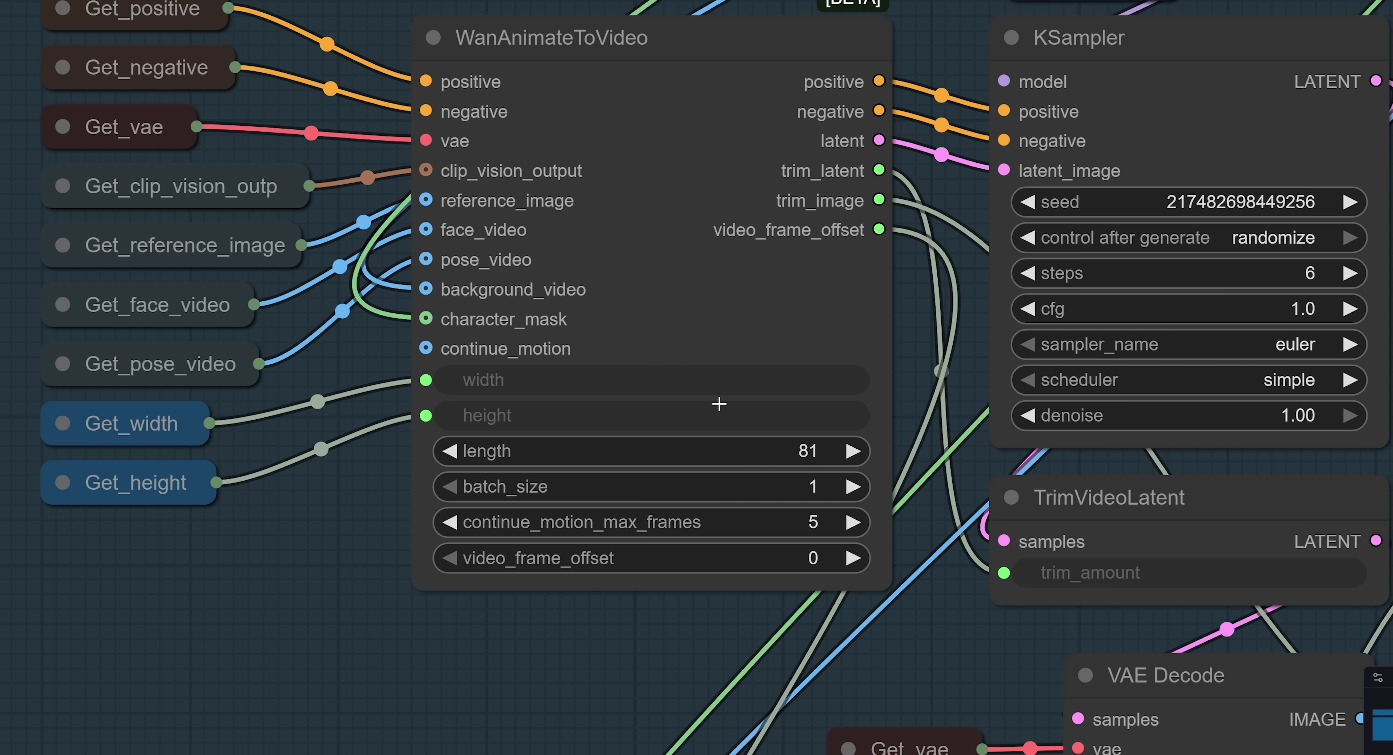
{"action": "scroll", "coordinate": [251, 508], "scroll_direction": "down", "scroll_amount": 4}
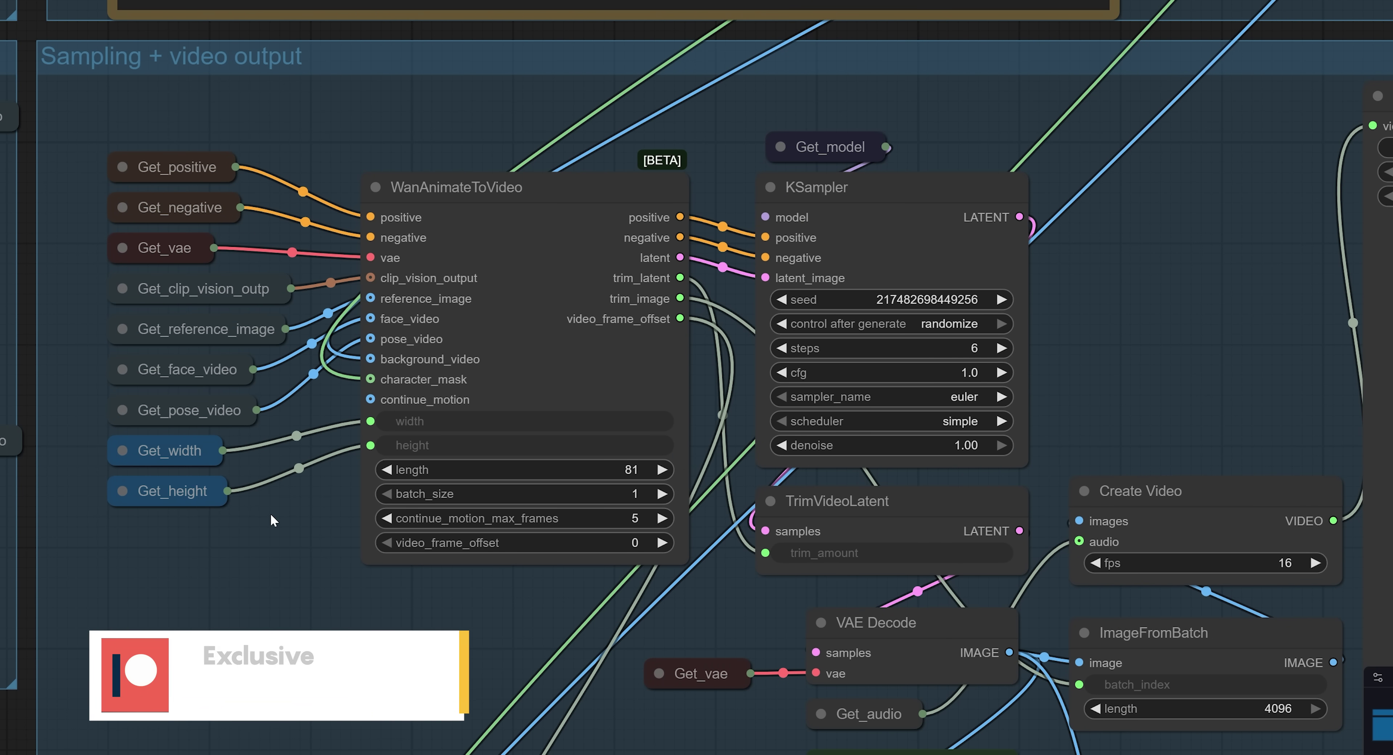
{"action": "left_click_drag", "start_coordinate": [1236, 612], "coordinate": [826, 454]}
{"action": "scroll", "coordinate": [931, 457], "scroll_direction": "up", "scroll_amount": 2}
{"action": "left_click_drag", "start_coordinate": [930, 457], "coordinate": [876, 351]}
{"action": "scroll", "coordinate": [758, 246], "scroll_direction": "up", "scroll_amount": 1}
{"action": "left_click", "coordinate": [728, 206]}
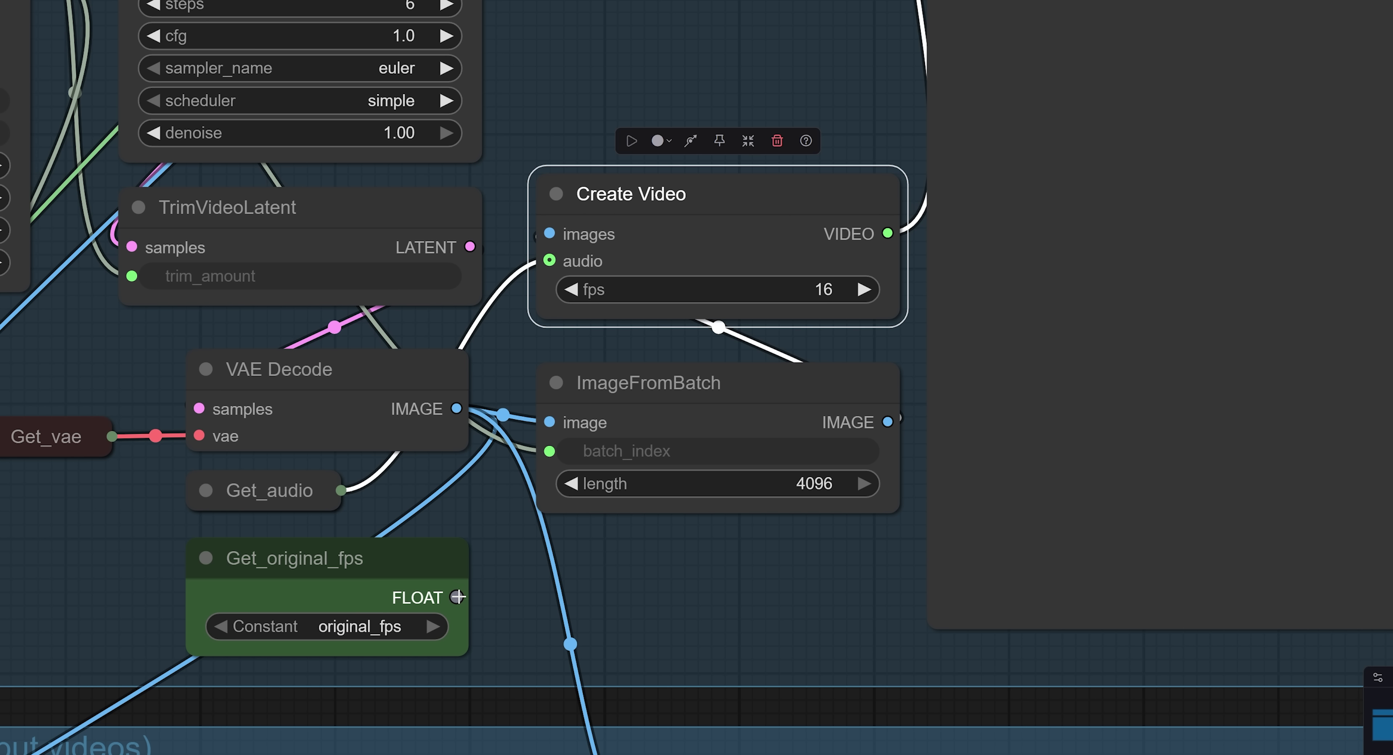
{"action": "left_click_drag", "start_coordinate": [457, 596], "coordinate": [512, 457]}
{"action": "left_click_drag", "start_coordinate": [465, 594], "coordinate": [457, 597]}
{"action": "scroll", "coordinate": [878, 231], "scroll_direction": "down", "scroll_amount": 7}
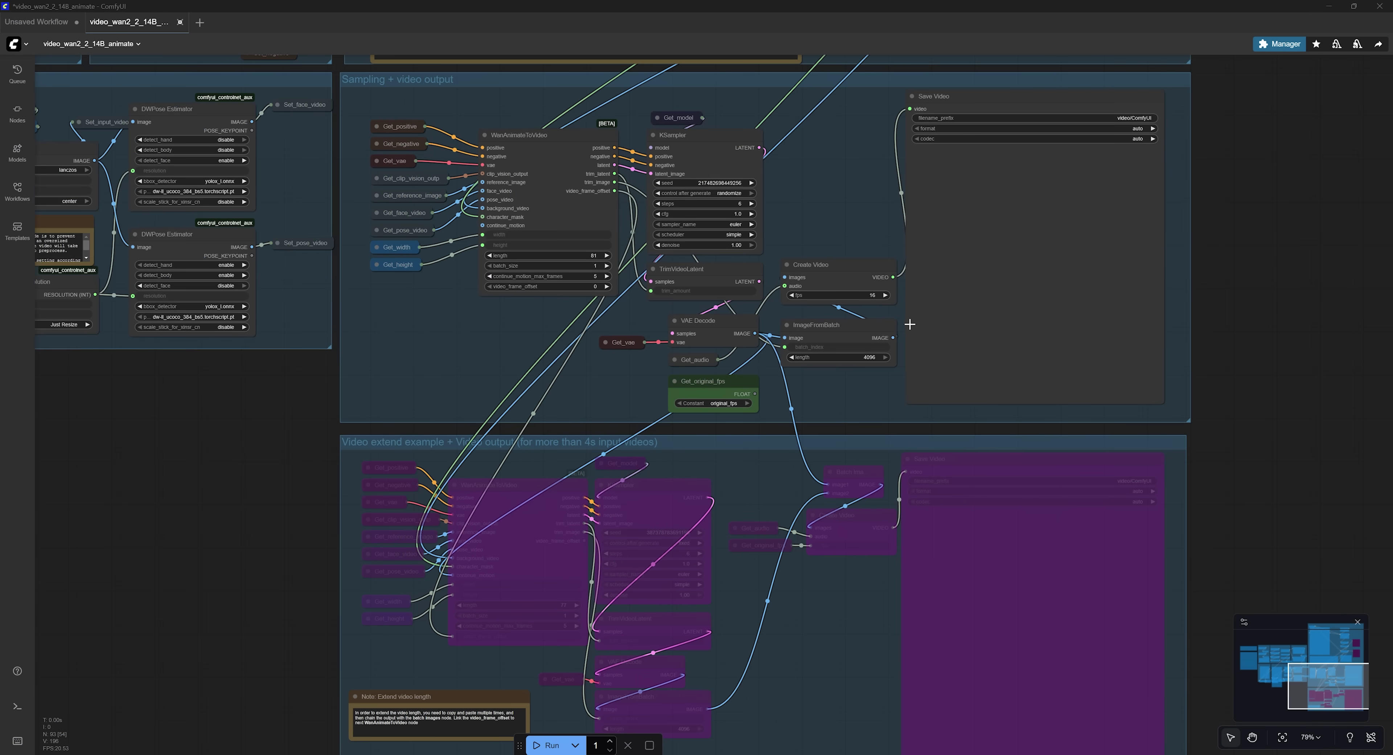
Unbypass the Video extend example group's WanAnimateToVideo, KSampler and Save Video nodes with Ctrl+B.
{"action": "left_click_drag", "start_coordinate": [826, 375], "coordinate": [802, 199]}
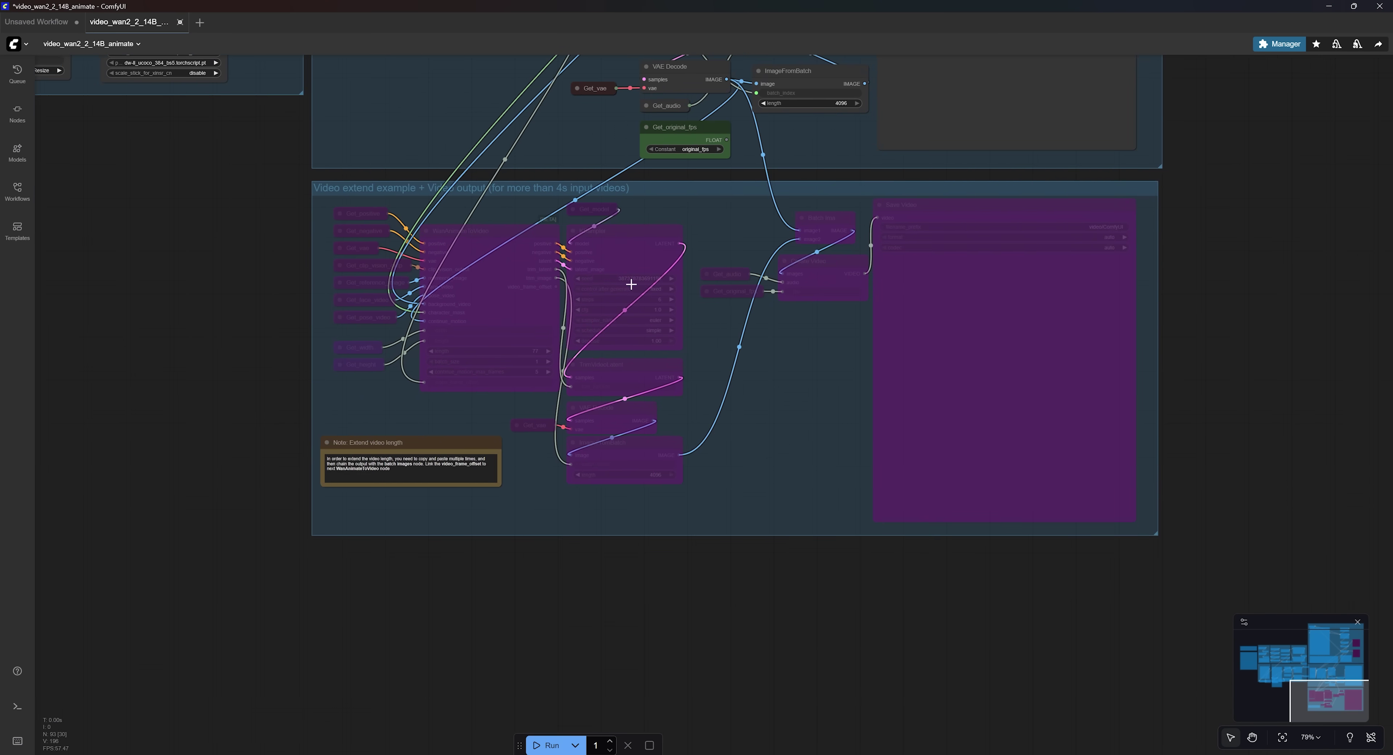
{"action": "scroll", "coordinate": [579, 286], "scroll_direction": "up", "scroll_amount": 2}
{"action": "left_click_drag", "start_coordinate": [1386, 267], "coordinate": [1360, 286]}
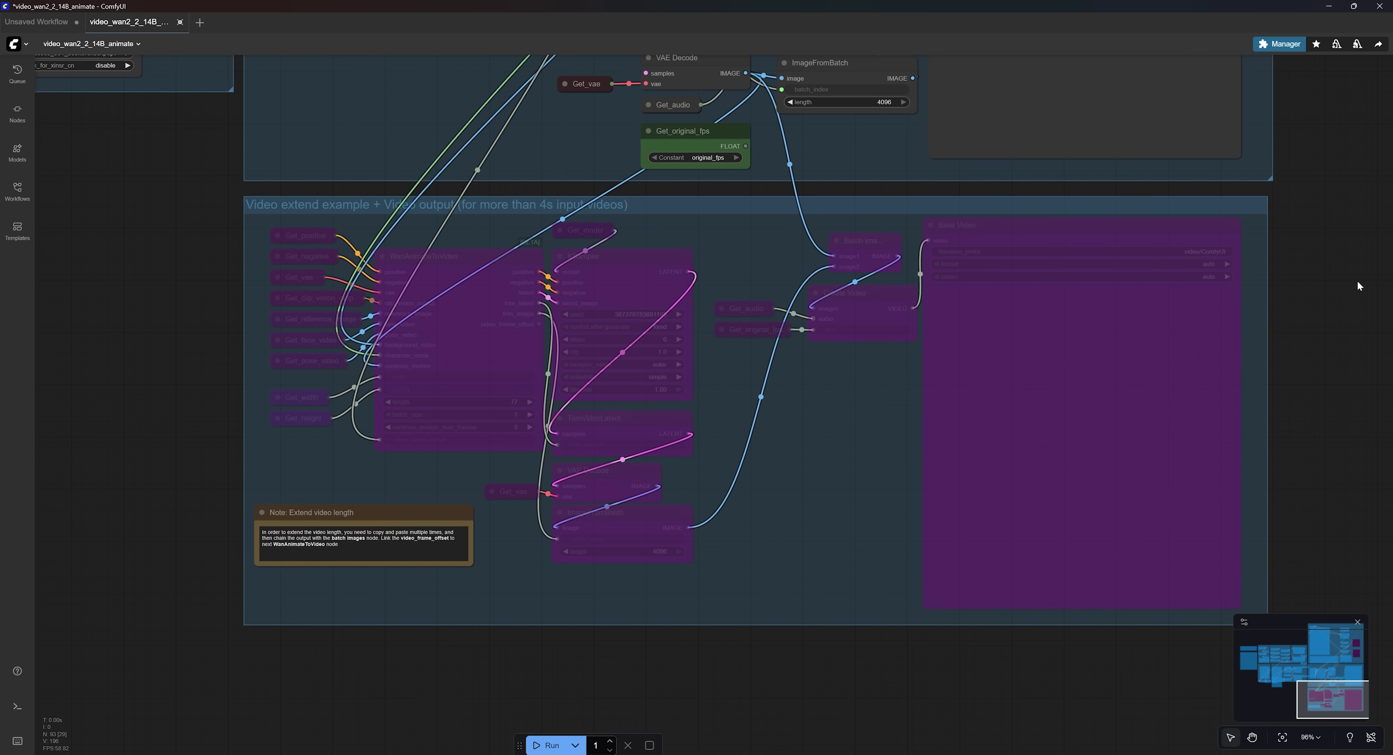
{"action": "left_click_drag", "start_coordinate": [1276, 216], "coordinate": [160, 640]}
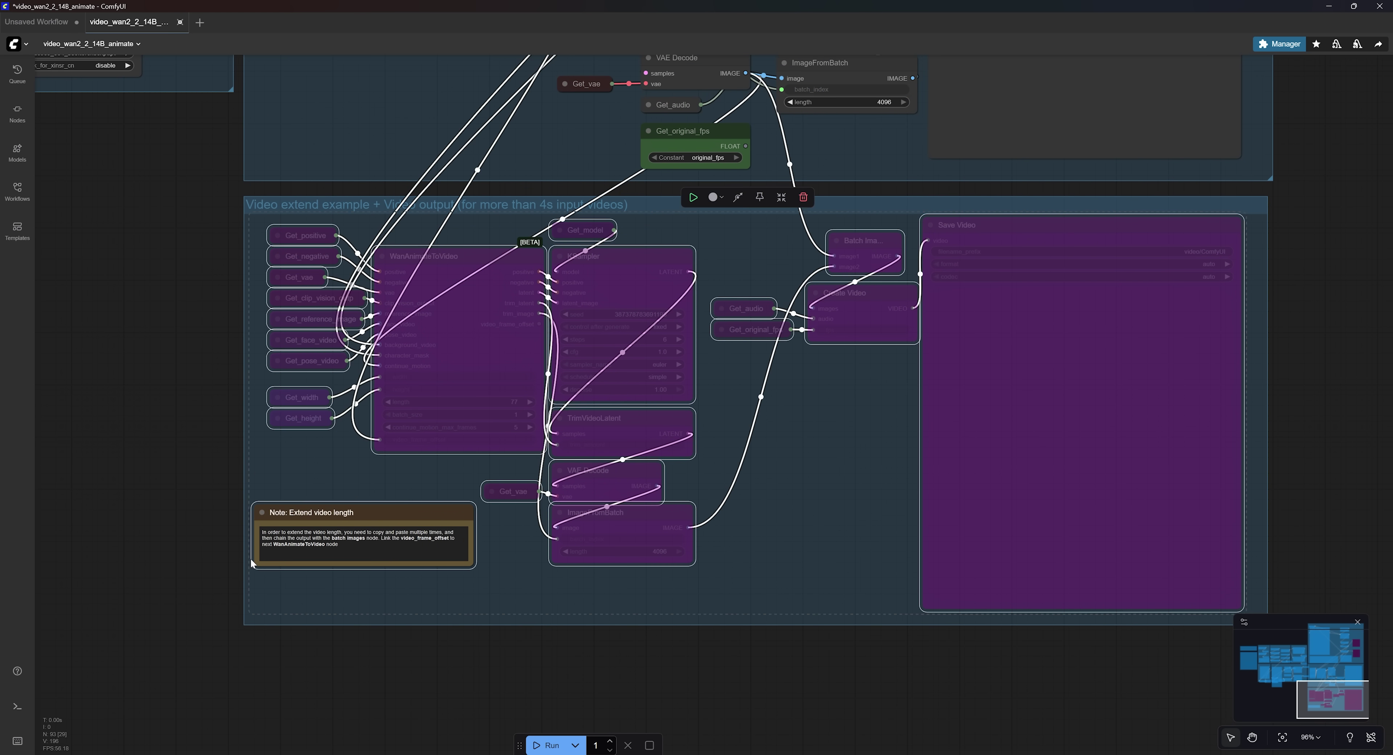
{"action": "key", "text": "ctrl+b"}
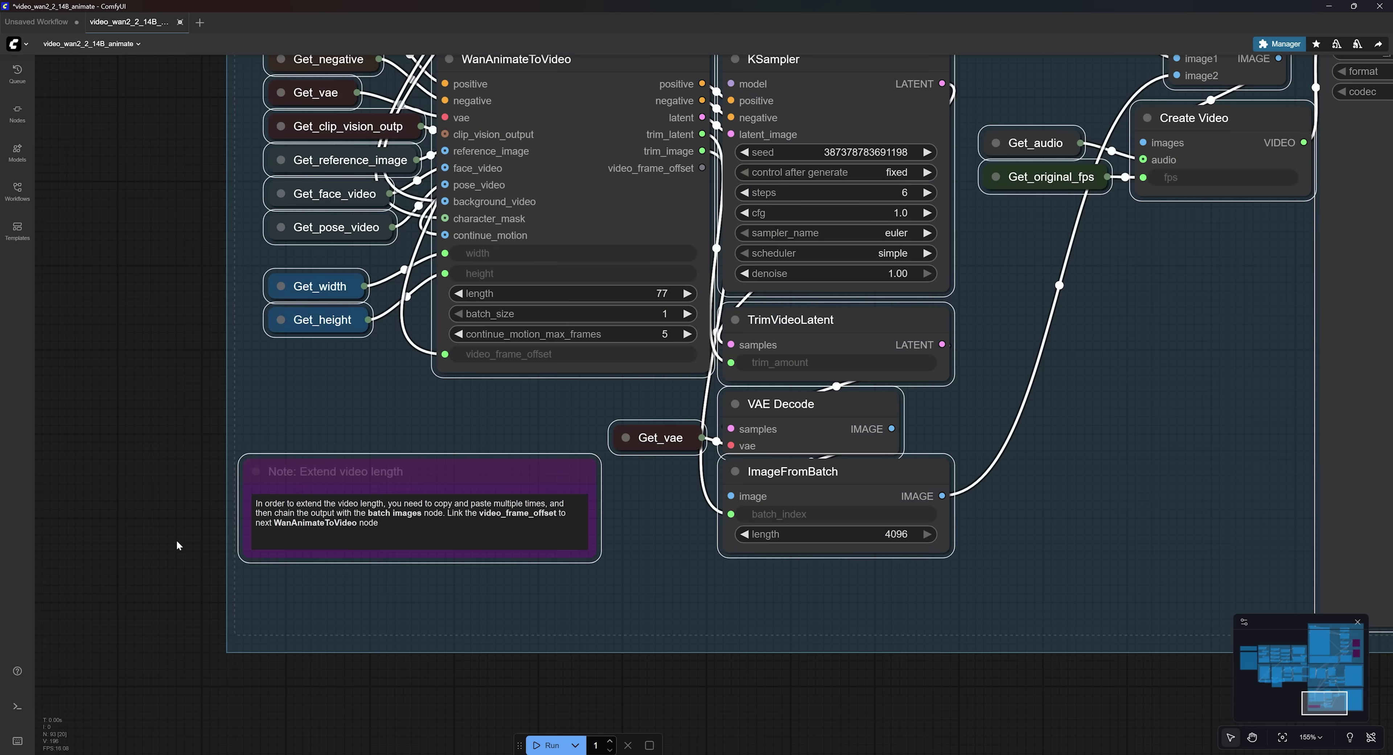
{"action": "scroll", "coordinate": [177, 540], "scroll_direction": "up", "scroll_amount": 5}
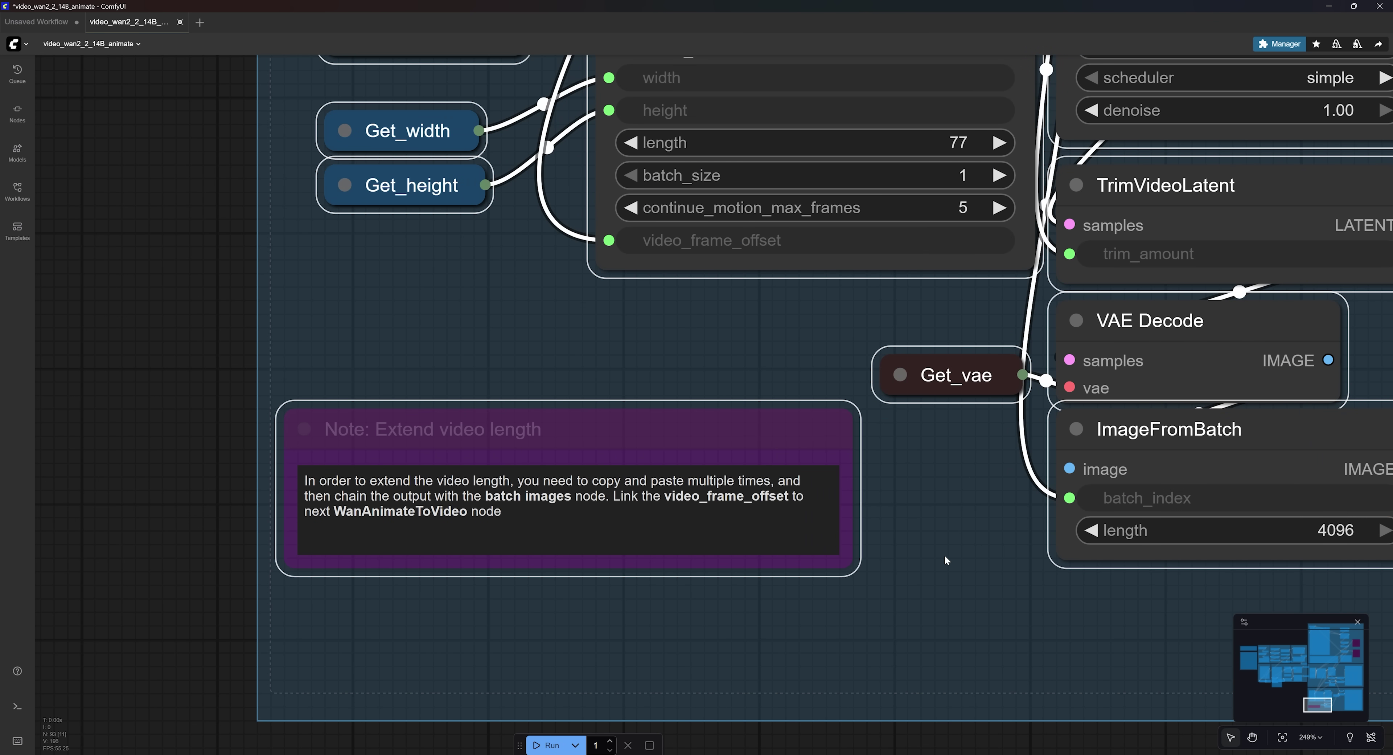
{"action": "scroll", "coordinate": [258, 627], "scroll_direction": "down", "scroll_amount": 6}
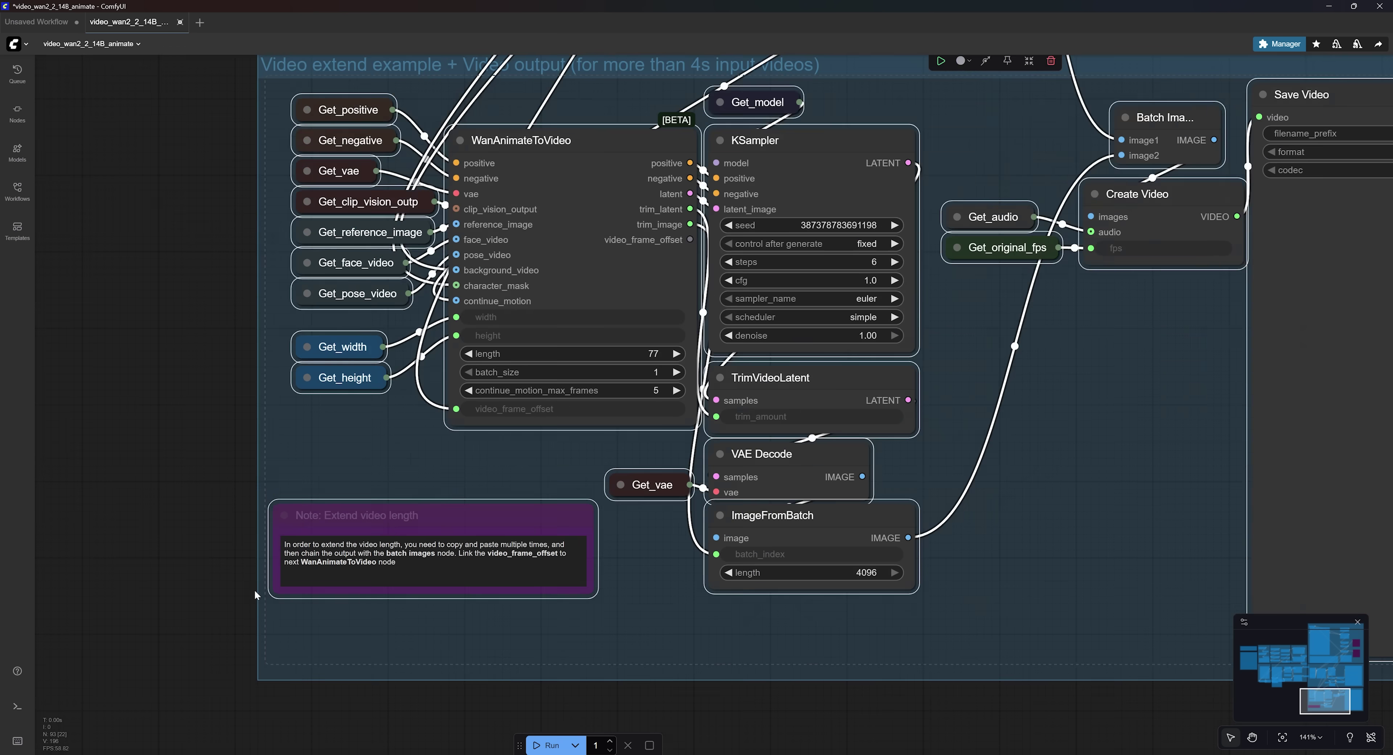
Bypass the main KSampler in the Sampling group so sampling is skipped.
{"action": "scroll", "coordinate": [254, 584], "scroll_direction": "down", "scroll_amount": 3}
{"action": "scroll", "coordinate": [525, 602], "scroll_direction": "down", "scroll_amount": 3}
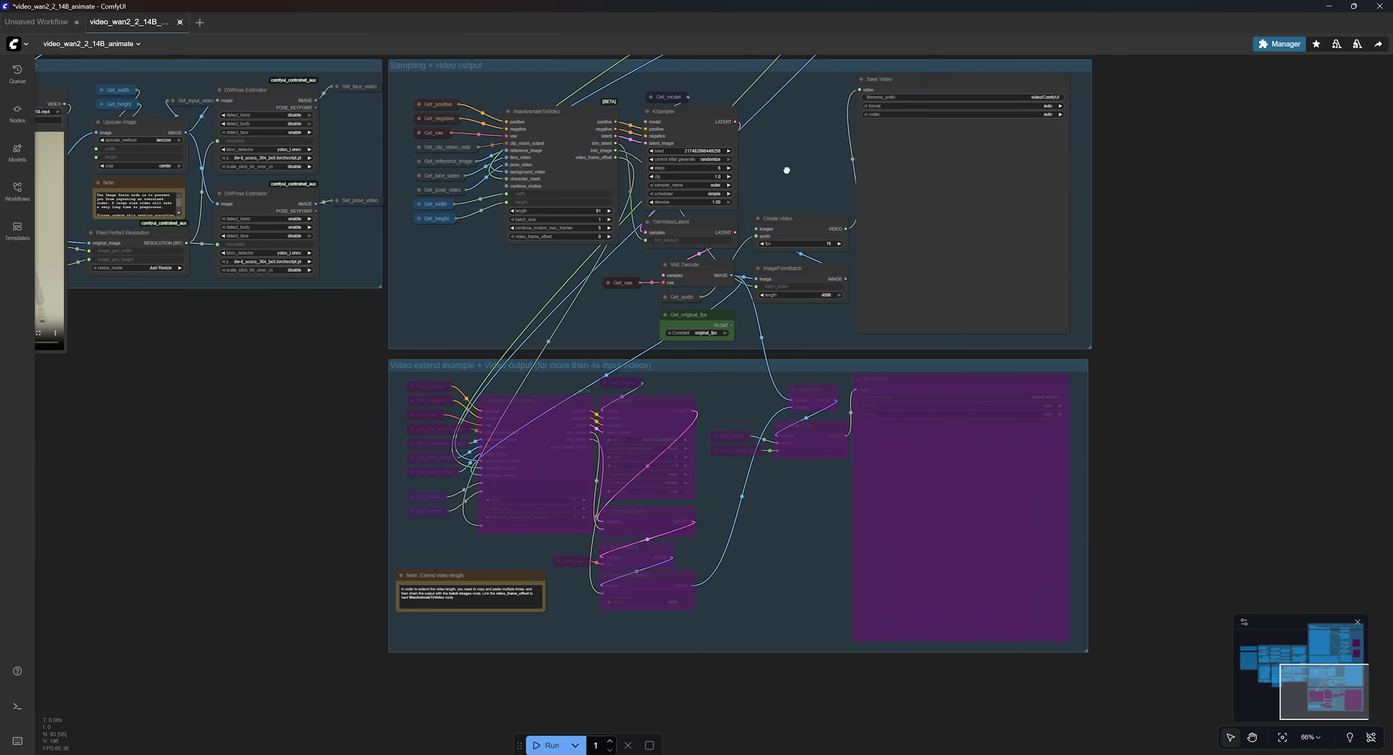
{"action": "left_click_drag", "start_coordinate": [787, 167], "coordinate": [784, 360]}
{"action": "scroll", "coordinate": [692, 303], "scroll_direction": "up", "scroll_amount": 8}
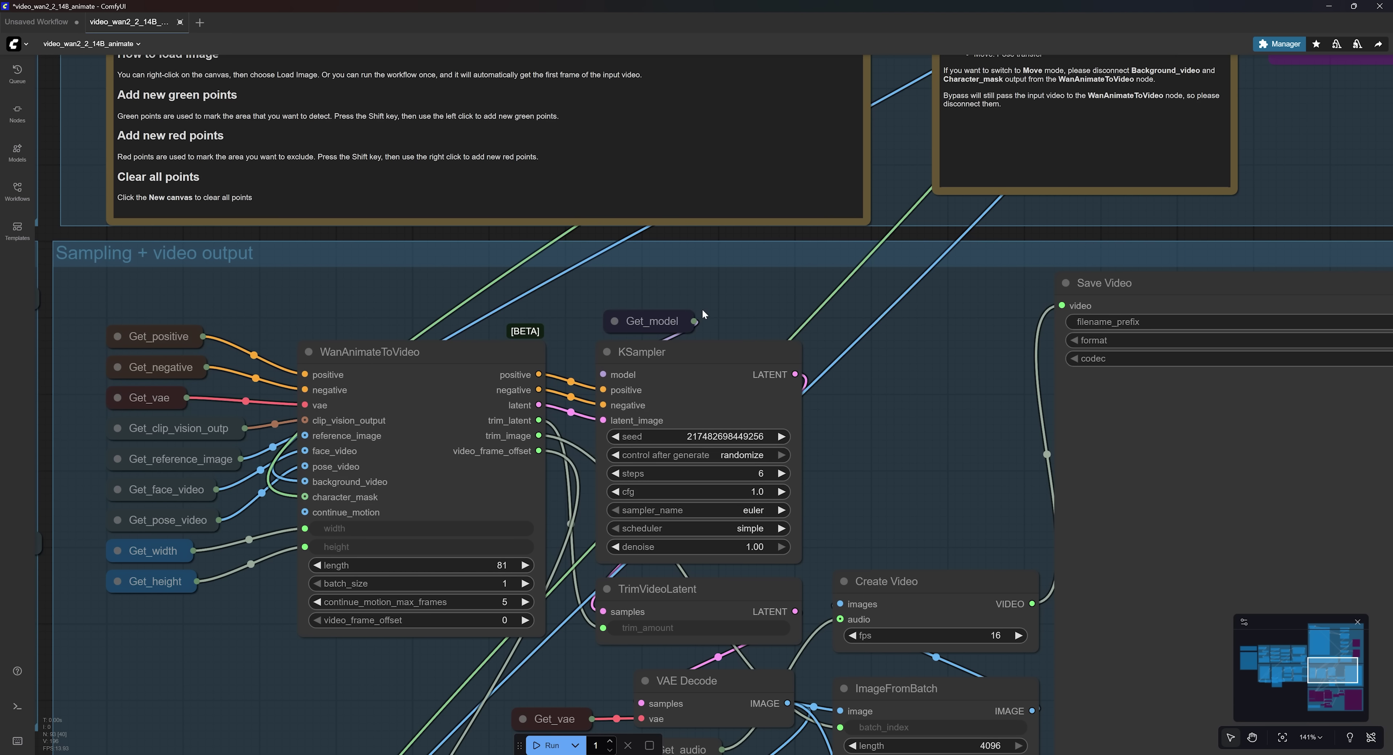
{"action": "left_click", "coordinate": [652, 354]}
{"action": "key", "text": "ctrl+b"}
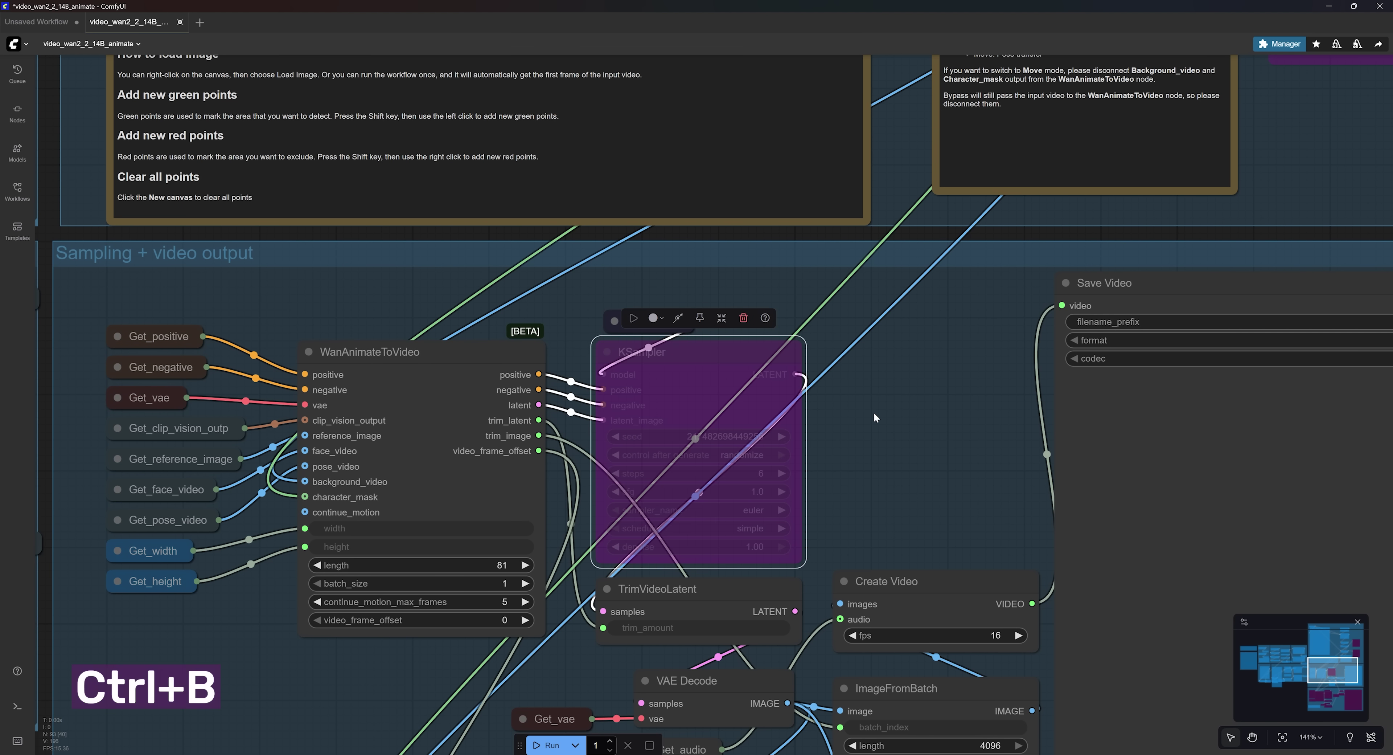
Queue the workflow so only the preprocessing executes.
{"action": "scroll", "coordinate": [857, 409], "scroll_direction": "down", "scroll_amount": 6}
{"action": "scroll", "coordinate": [857, 410], "scroll_direction": "down", "scroll_amount": 5}
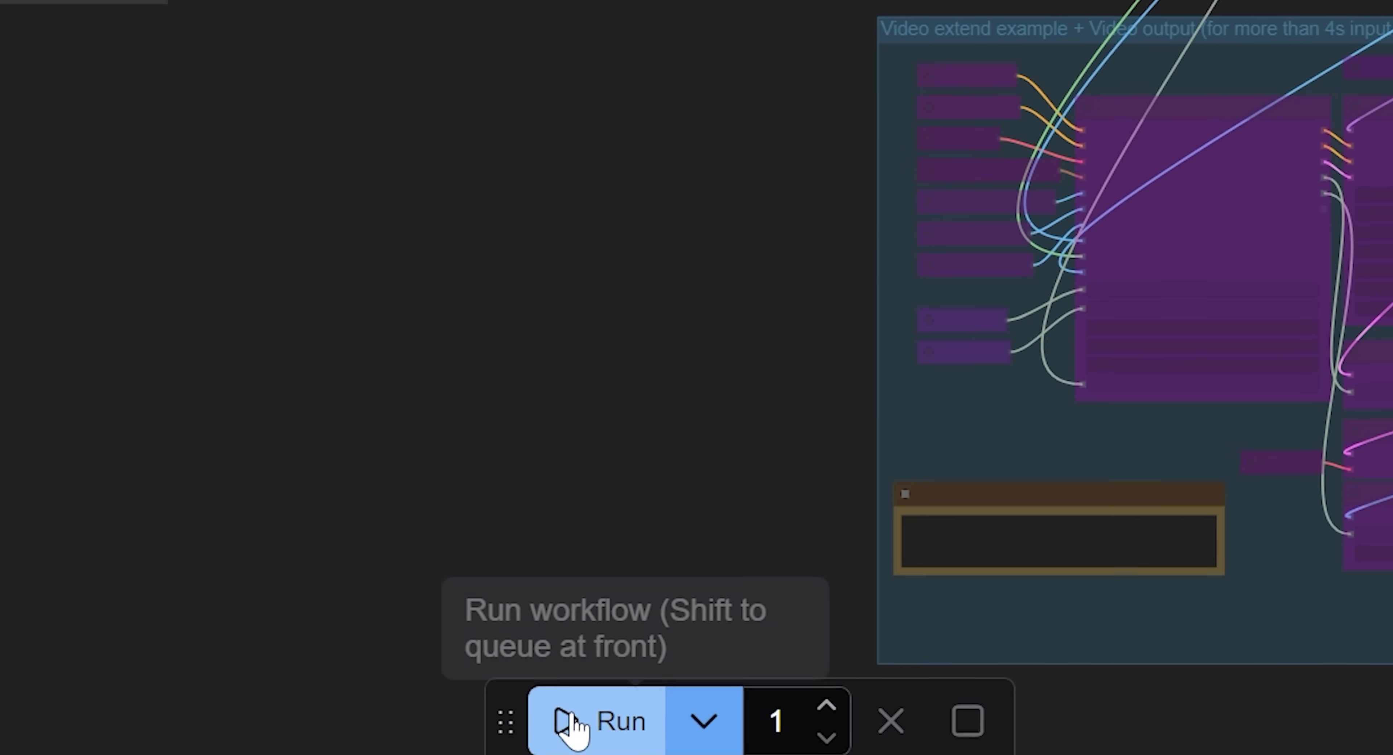
{"action": "left_click", "coordinate": [552, 734]}
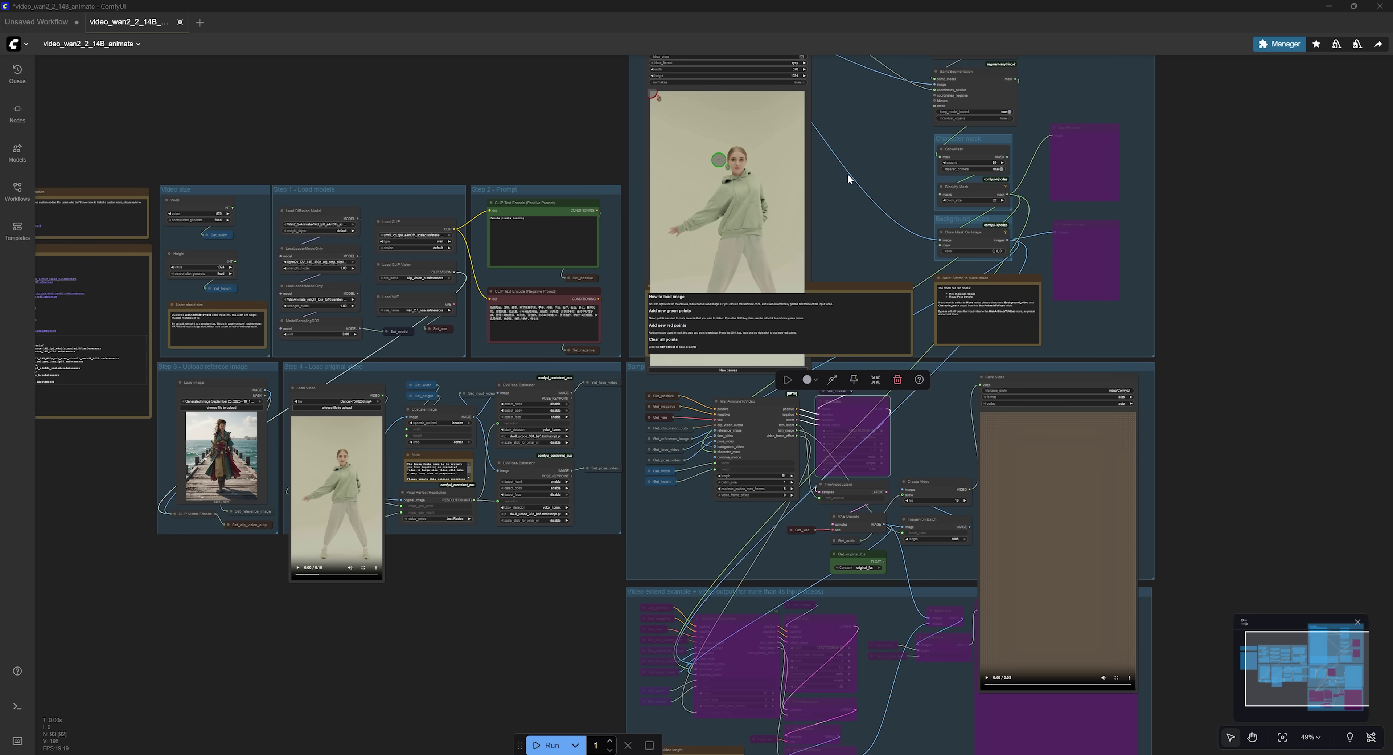
Zoom in and centre the Points Editor node showing the dancer's first frame.
{"action": "scroll", "coordinate": [848, 173], "scroll_direction": "up", "scroll_amount": 5}
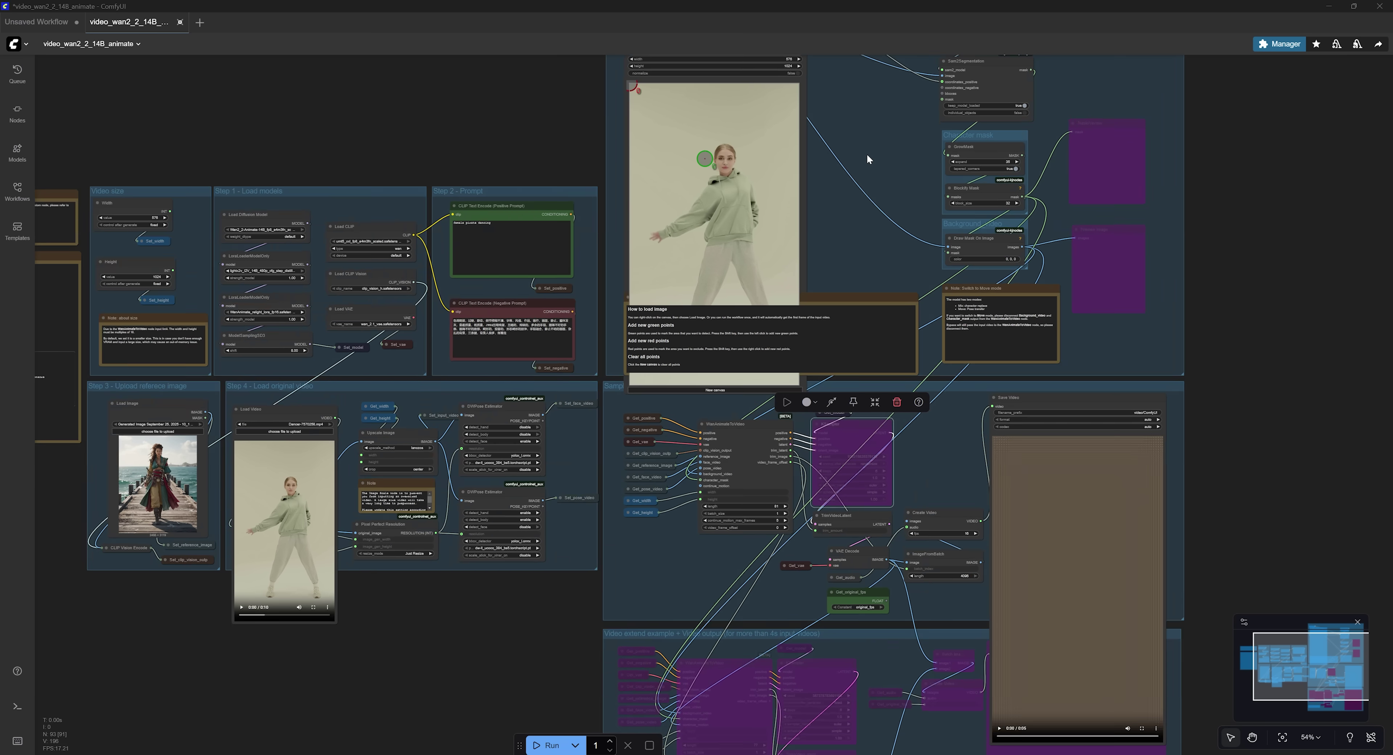
{"action": "scroll", "coordinate": [766, 221], "scroll_direction": "up", "scroll_amount": 2}
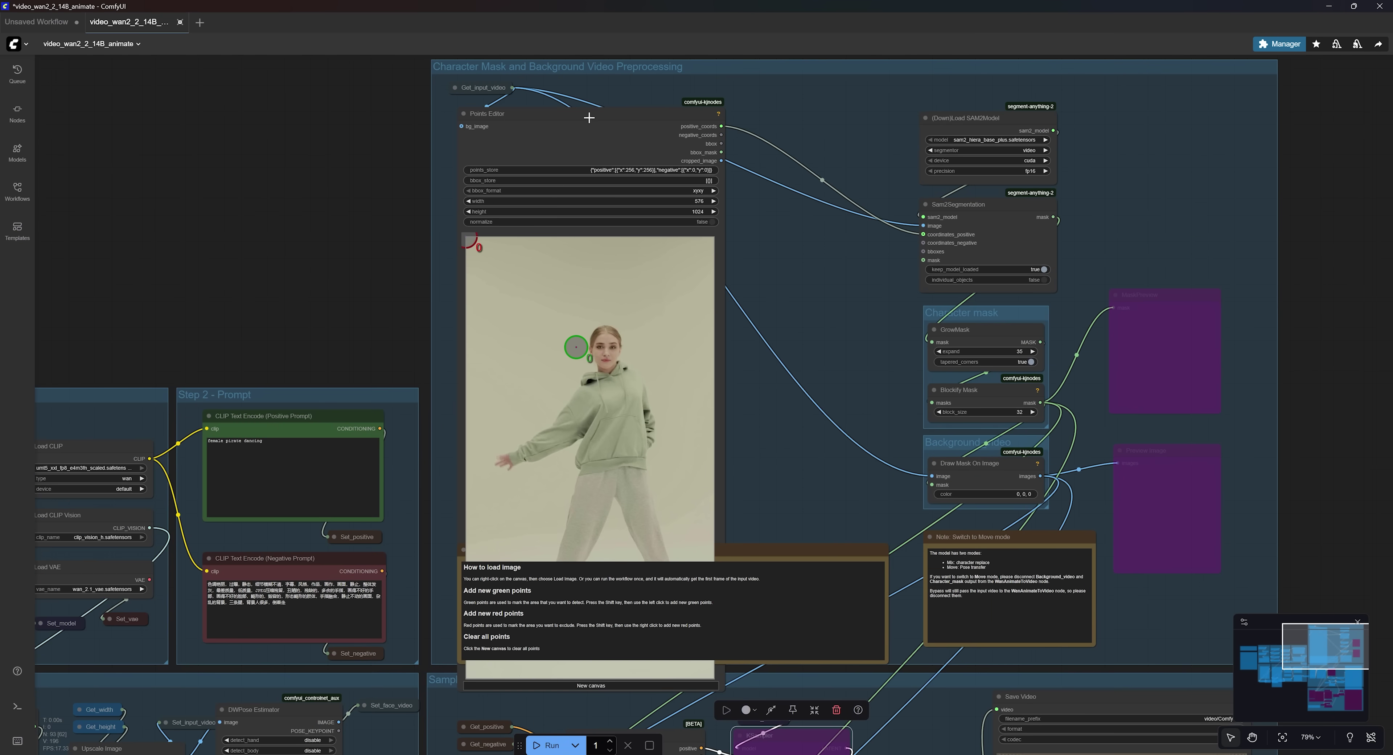
{"action": "left_click", "coordinate": [535, 385]}
{"action": "left_click_drag", "start_coordinate": [797, 427], "coordinate": [816, 388]}
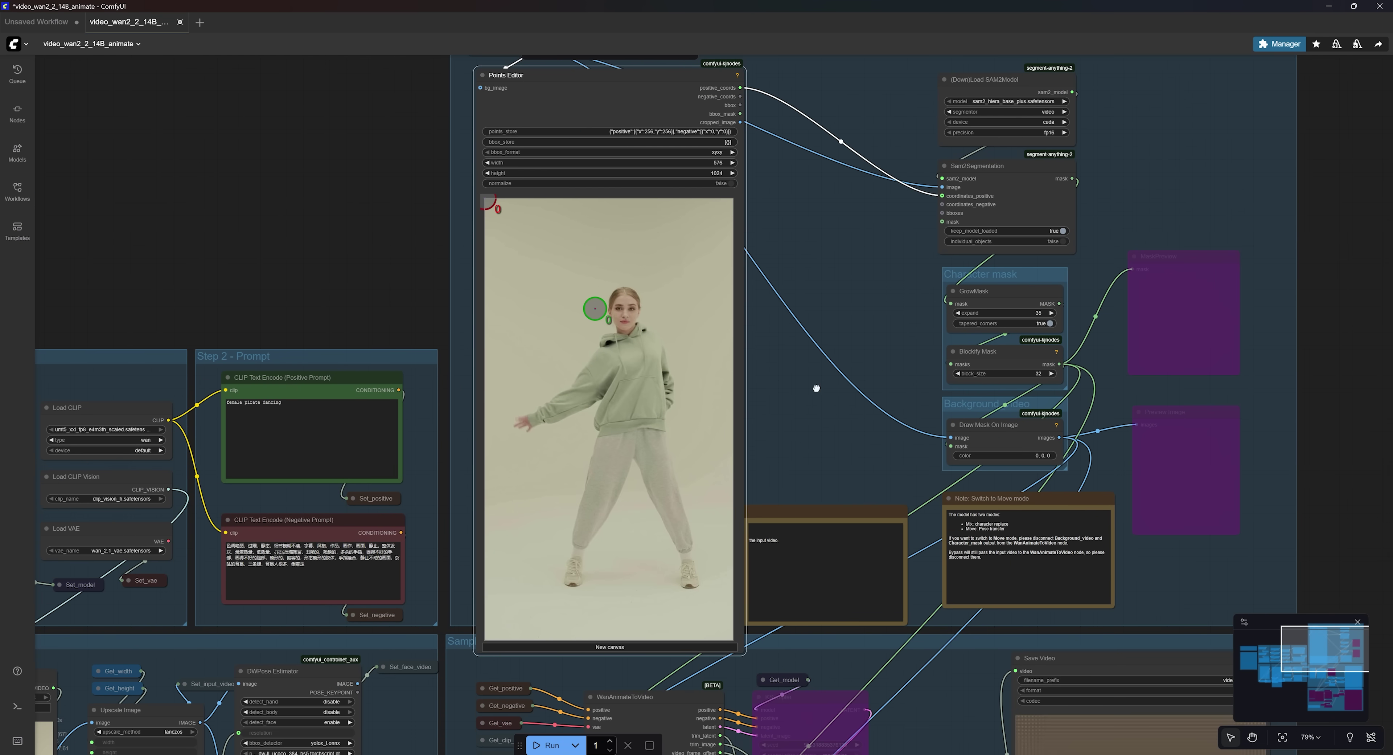
{"action": "scroll", "coordinate": [818, 393], "scroll_direction": "up", "scroll_amount": 1}
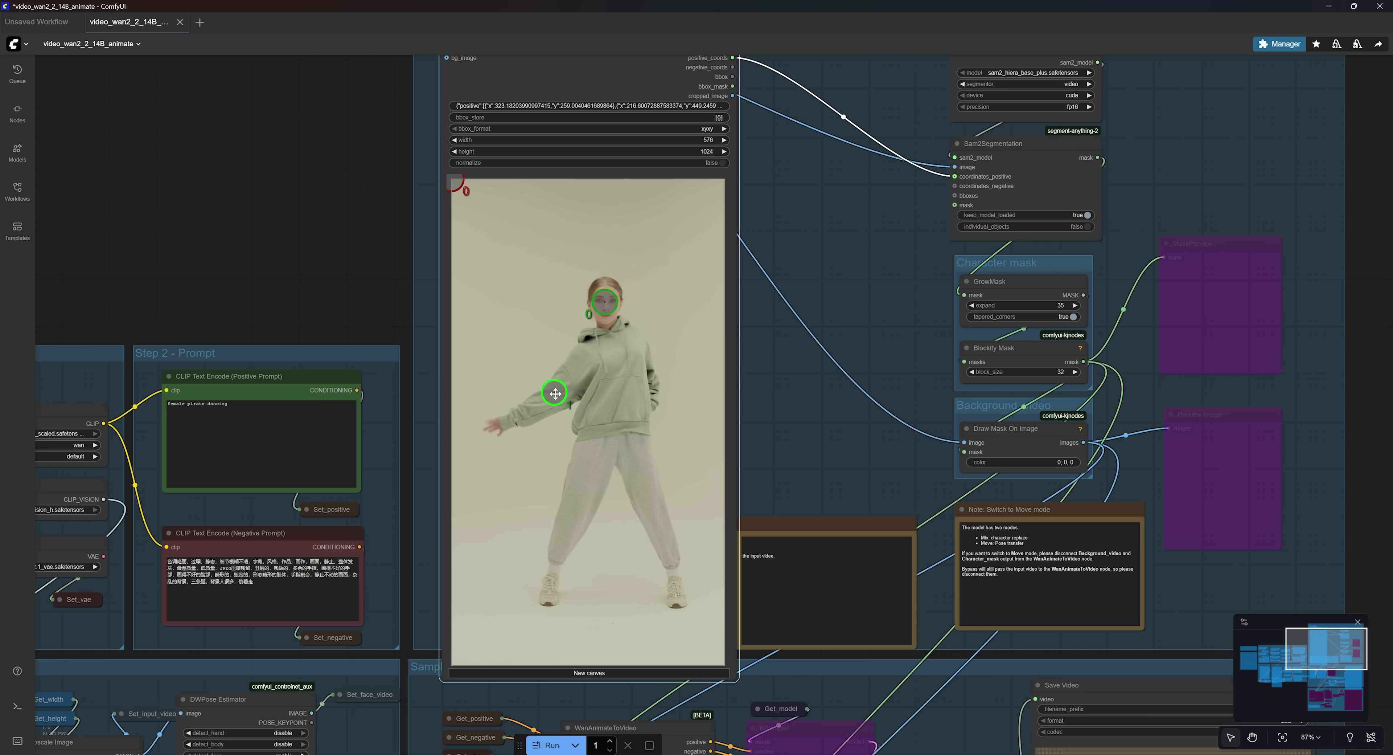
Place green points on the dancer's chest and left leg, and red points around the background.
{"action": "left_click", "coordinate": [635, 358], "text": "shift"}
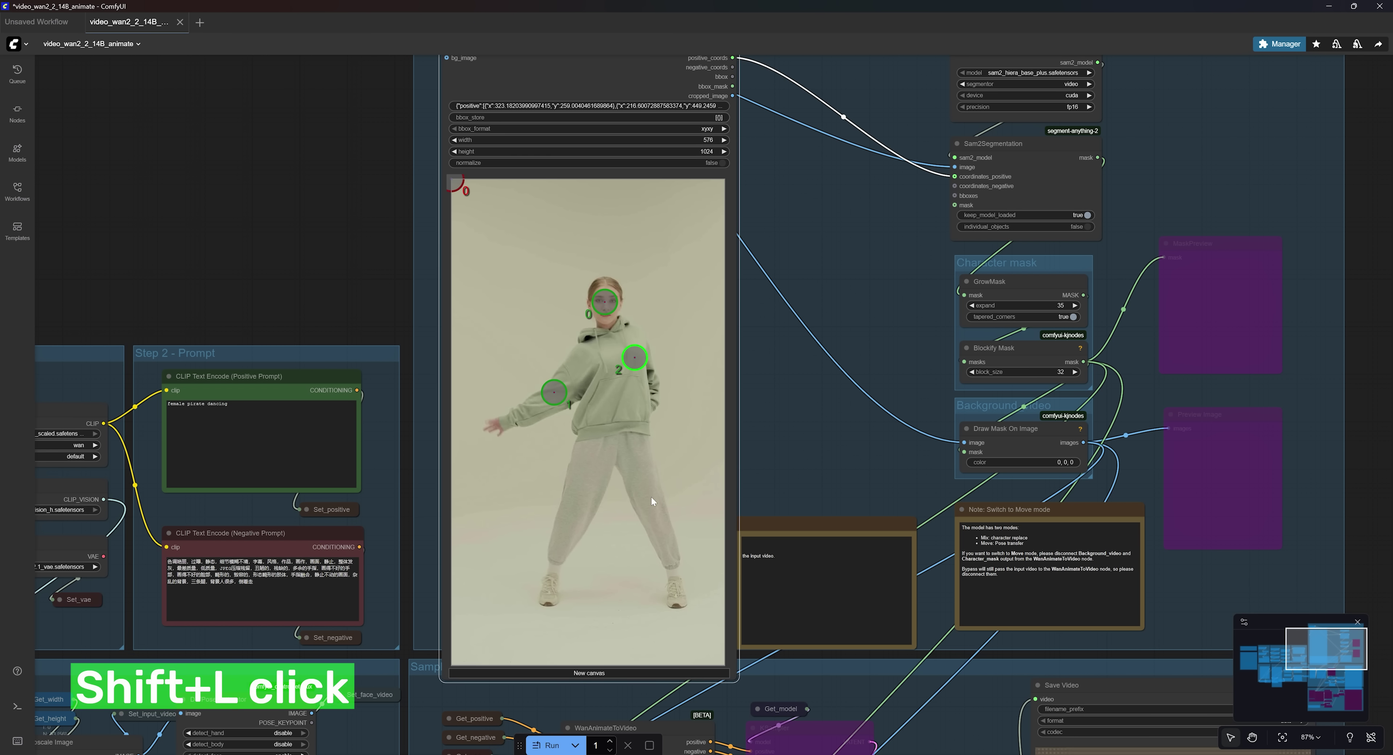
{"action": "left_click", "coordinate": [576, 500], "text": "shift"}
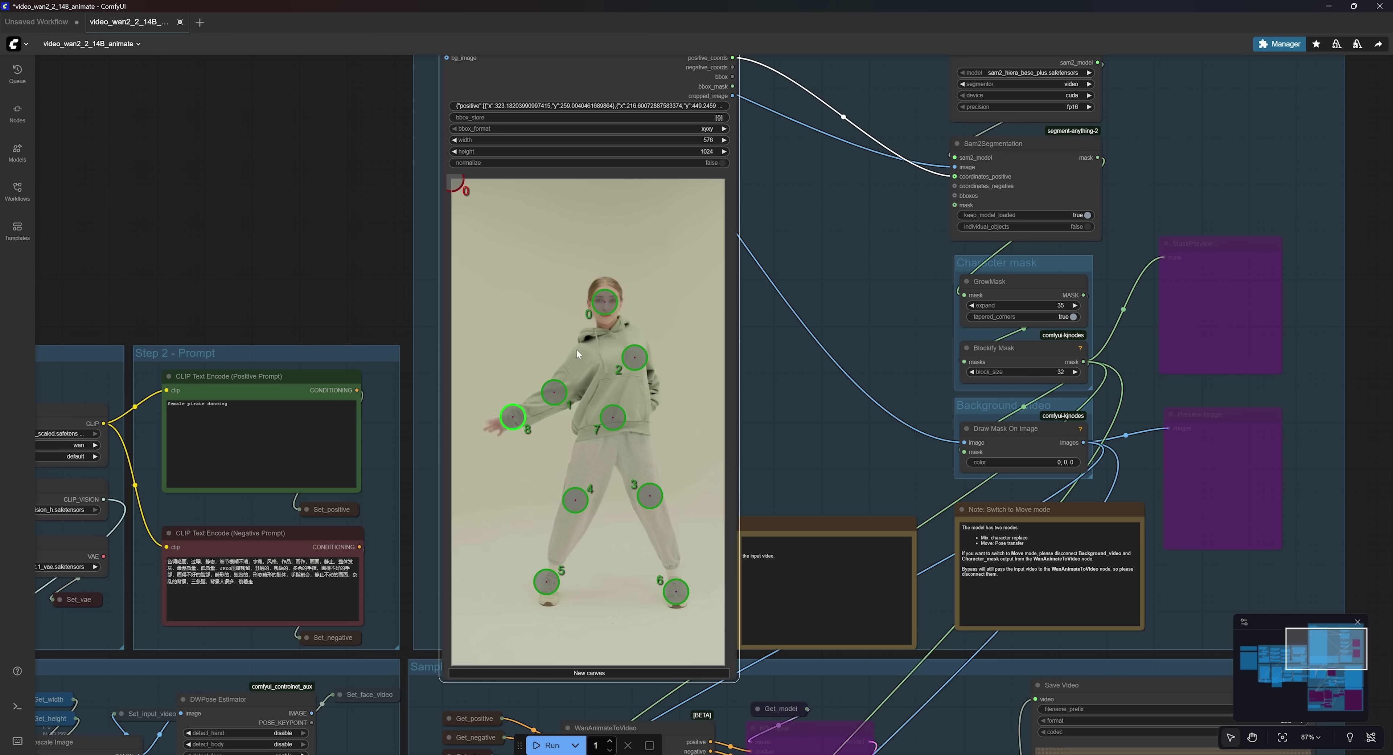
{"action": "right_click", "coordinate": [683, 230], "text": "shift"}
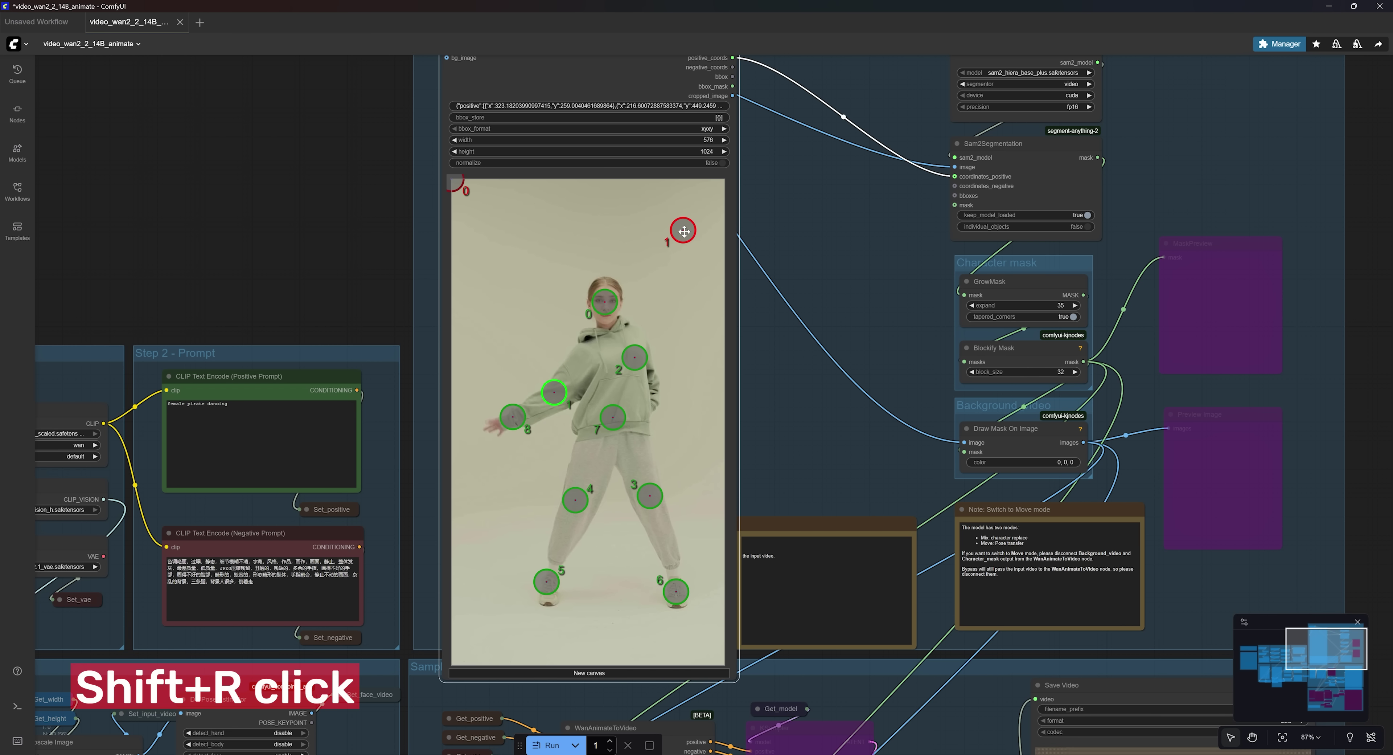
{"action": "right_click", "coordinate": [694, 360], "text": "shift"}
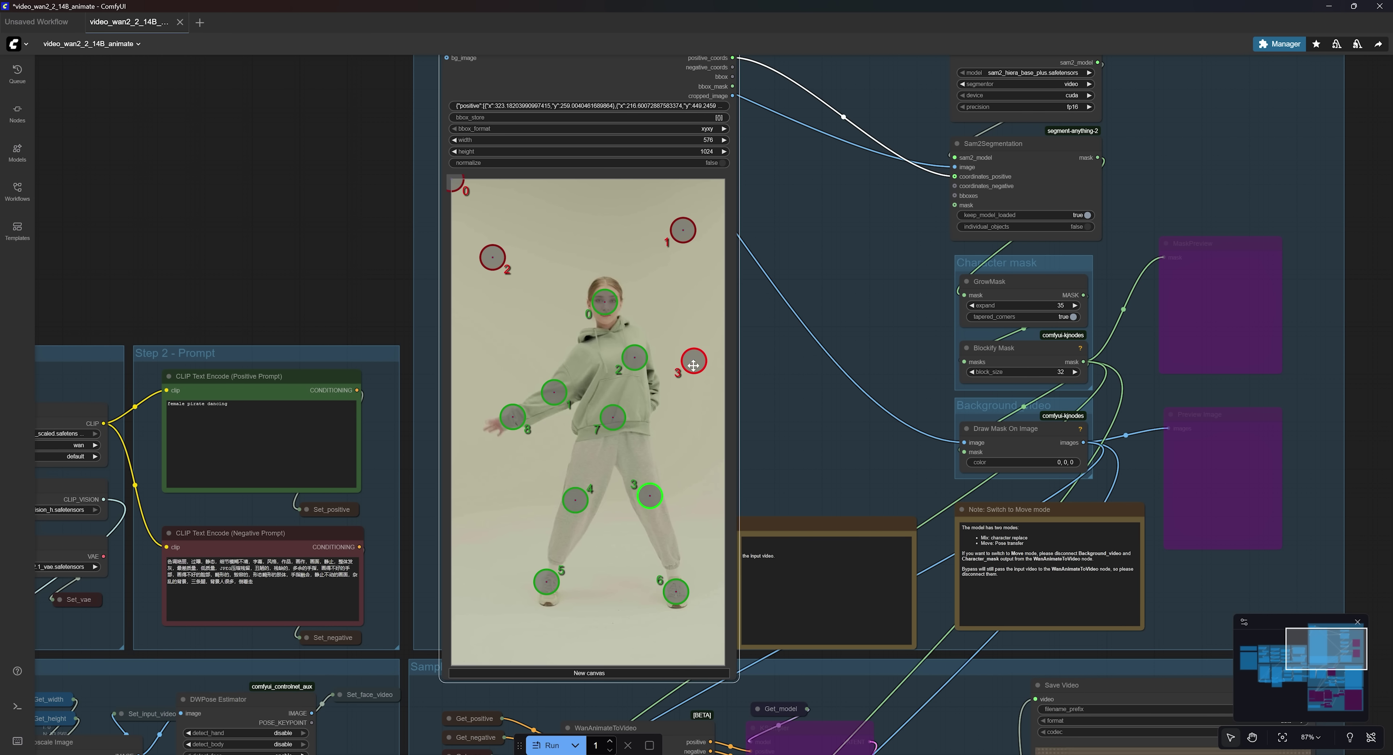
{"action": "right_click", "coordinate": [483, 358], "text": "shift"}
{"action": "right_click", "coordinate": [481, 492], "text": "shift"}
{"action": "right_click", "coordinate": [694, 463], "text": "shift"}
{"action": "right_click", "coordinate": [604, 616], "text": "shift"}
{"action": "right_click", "coordinate": [482, 569], "text": "shift"}
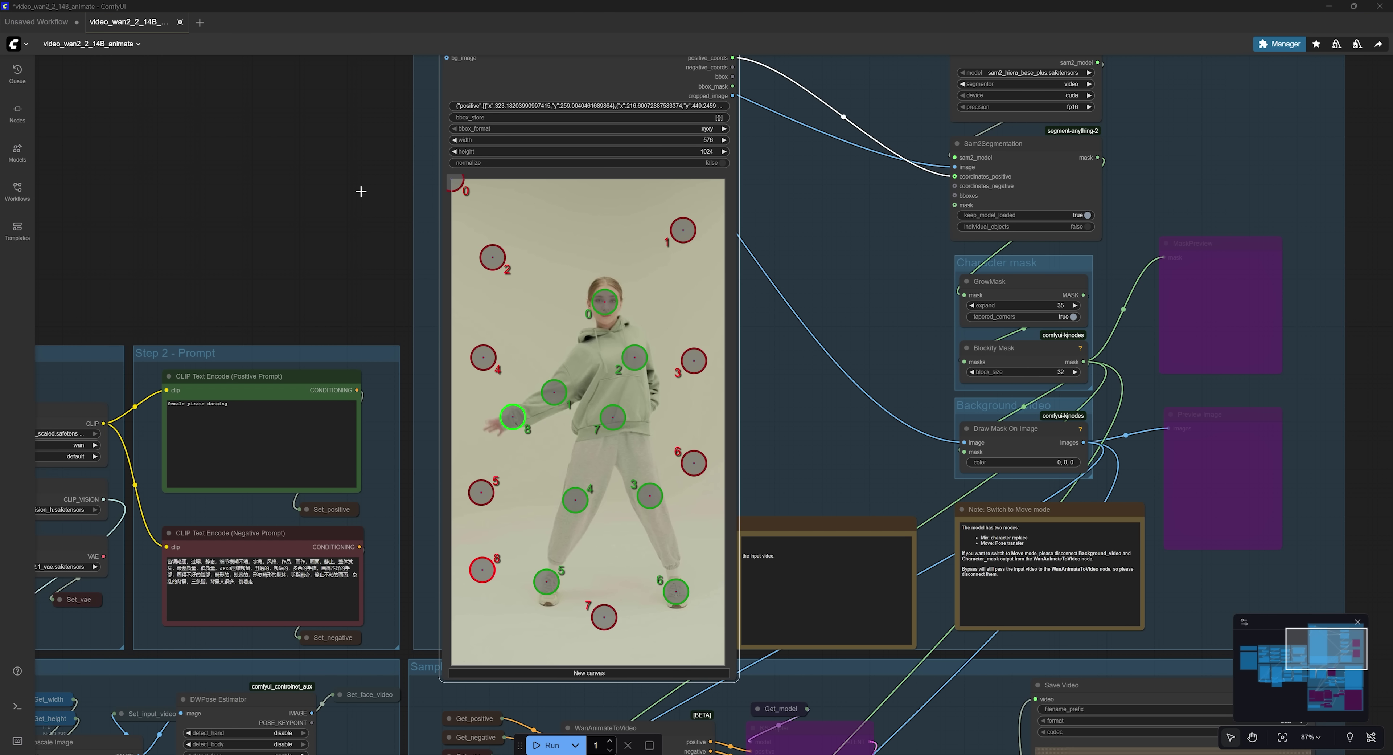
Remove the bypass from the main KSampler (6 steps, cfg 1.0, euler, simple).
{"action": "scroll", "coordinate": [780, 414], "scroll_direction": "down", "scroll_amount": 5}
{"action": "left_click_drag", "start_coordinate": [815, 420], "coordinate": [756, 132]}
{"action": "scroll", "coordinate": [785, 326], "scroll_direction": "up", "scroll_amount": 4}
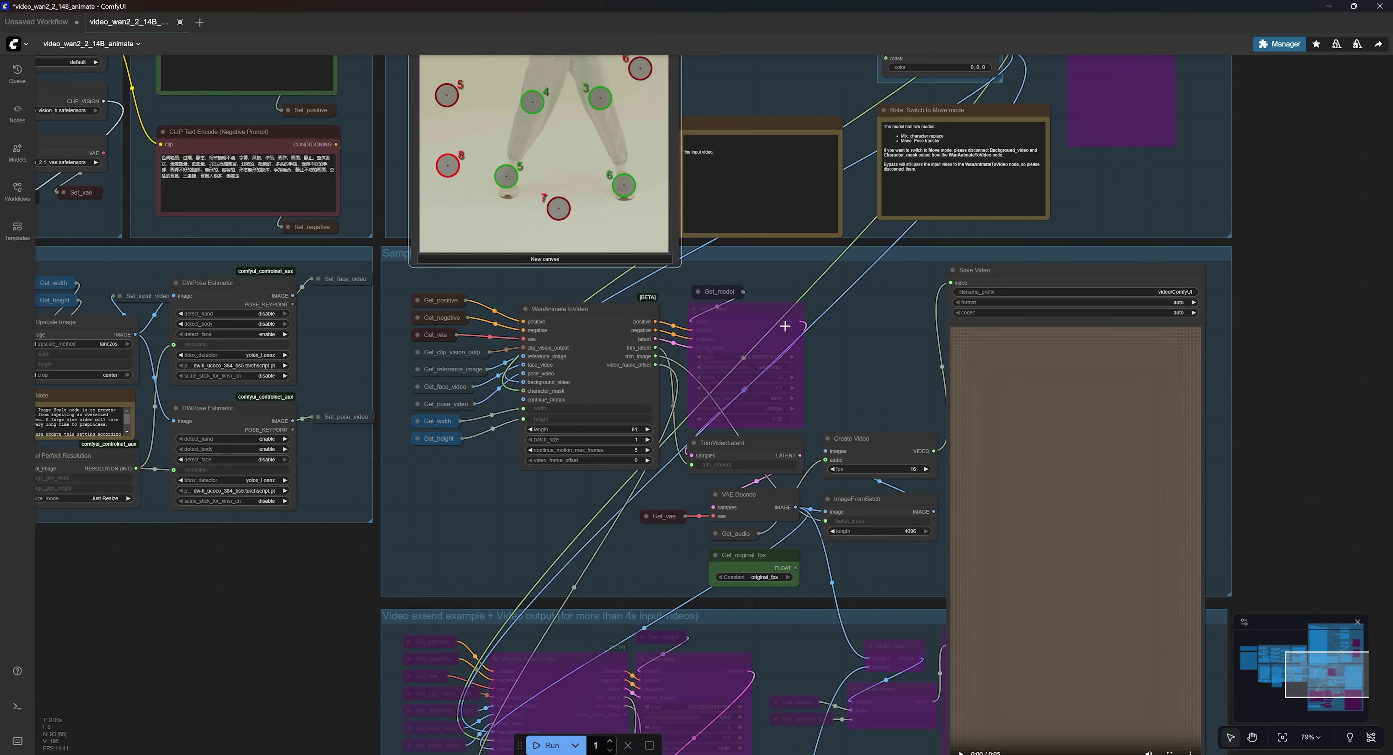
{"action": "left_click", "coordinate": [736, 314]}
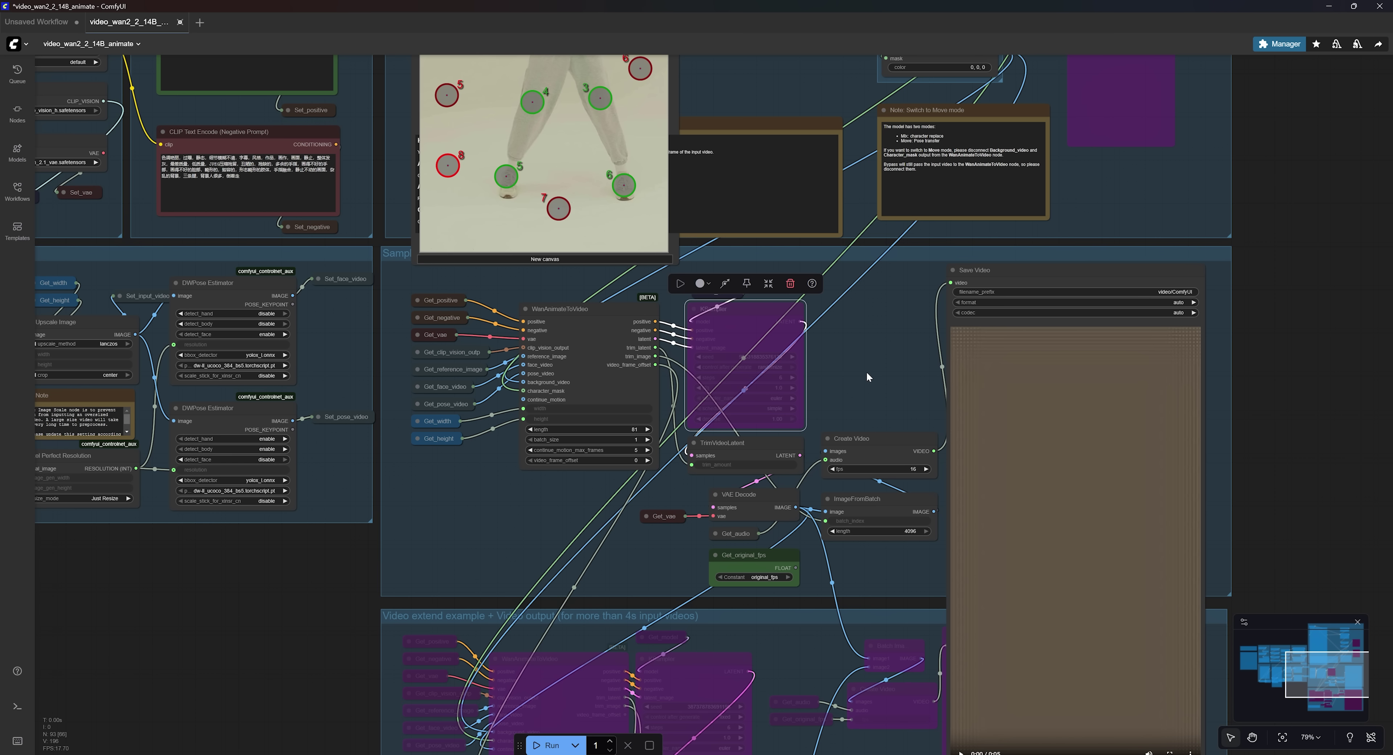
{"action": "key", "text": "ctrl+b"}
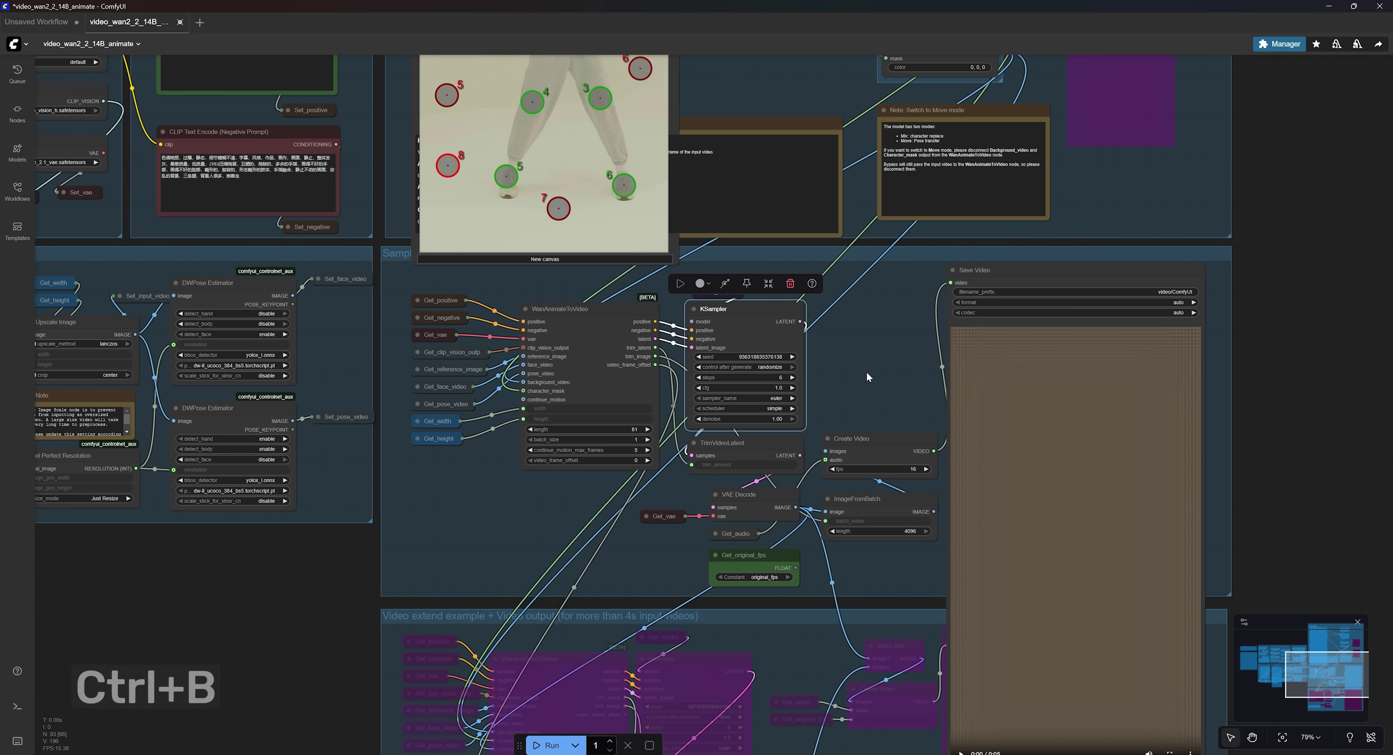
{"action": "scroll", "coordinate": [867, 352], "scroll_direction": "down", "scroll_amount": 3}
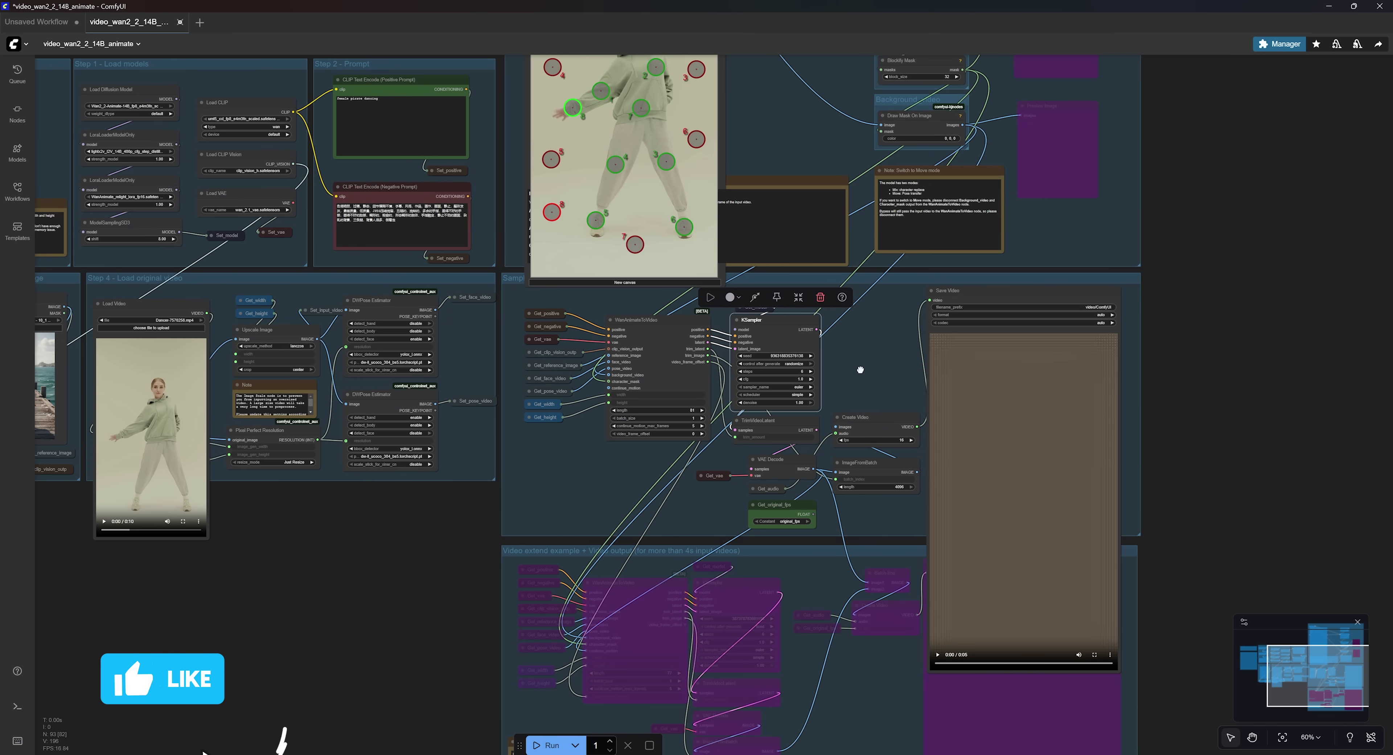
{"action": "left_click_drag", "start_coordinate": [861, 366], "coordinate": [840, 419]}
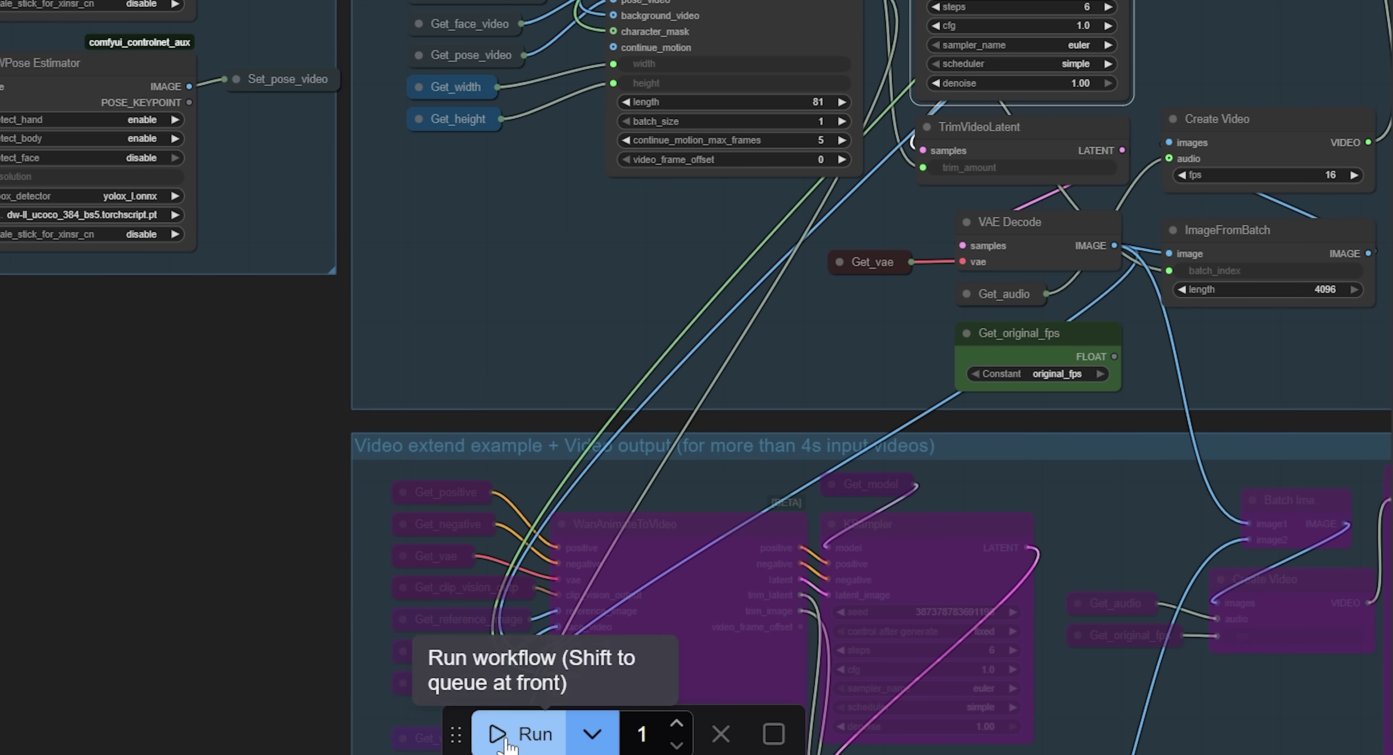
Run the full workflow and play the generated clip in the Save Video node.
{"action": "left_click", "coordinate": [507, 741]}
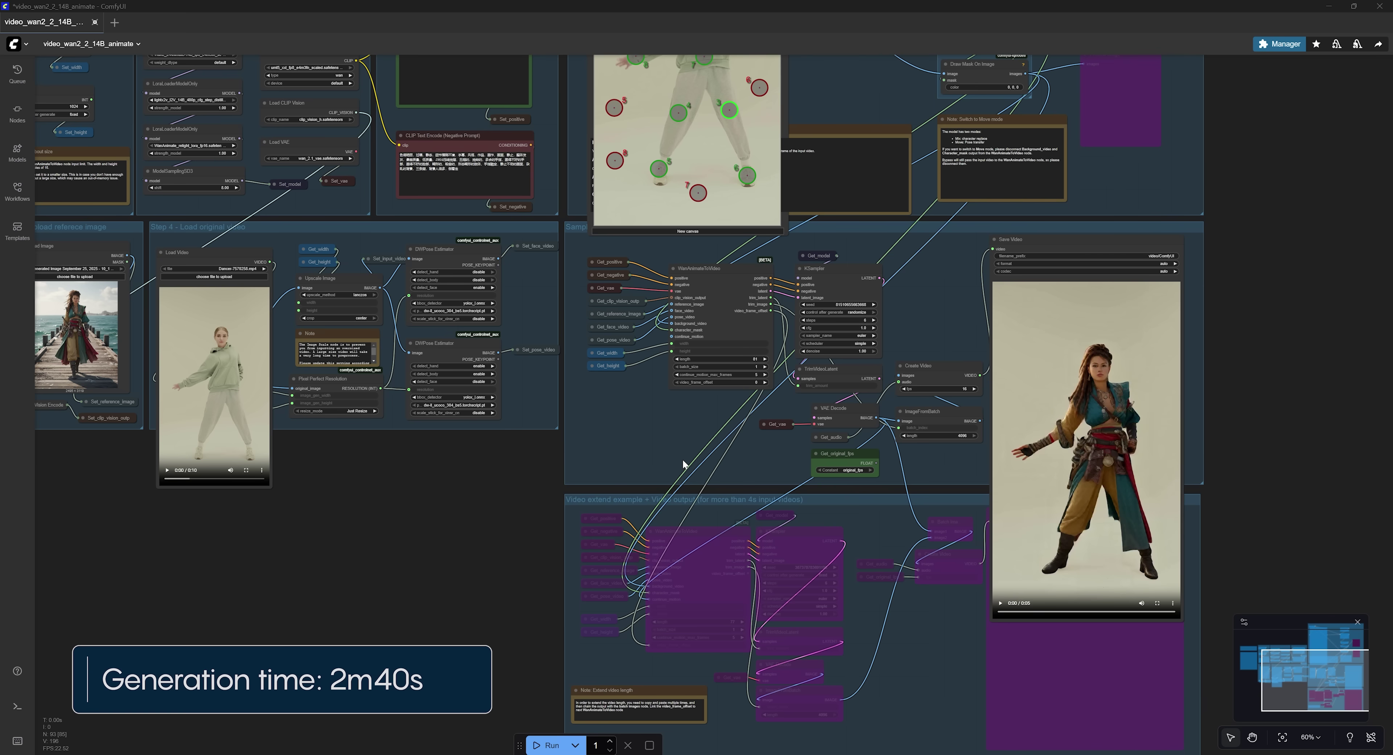
{"action": "left_click_drag", "start_coordinate": [1217, 454], "coordinate": [915, 289]}
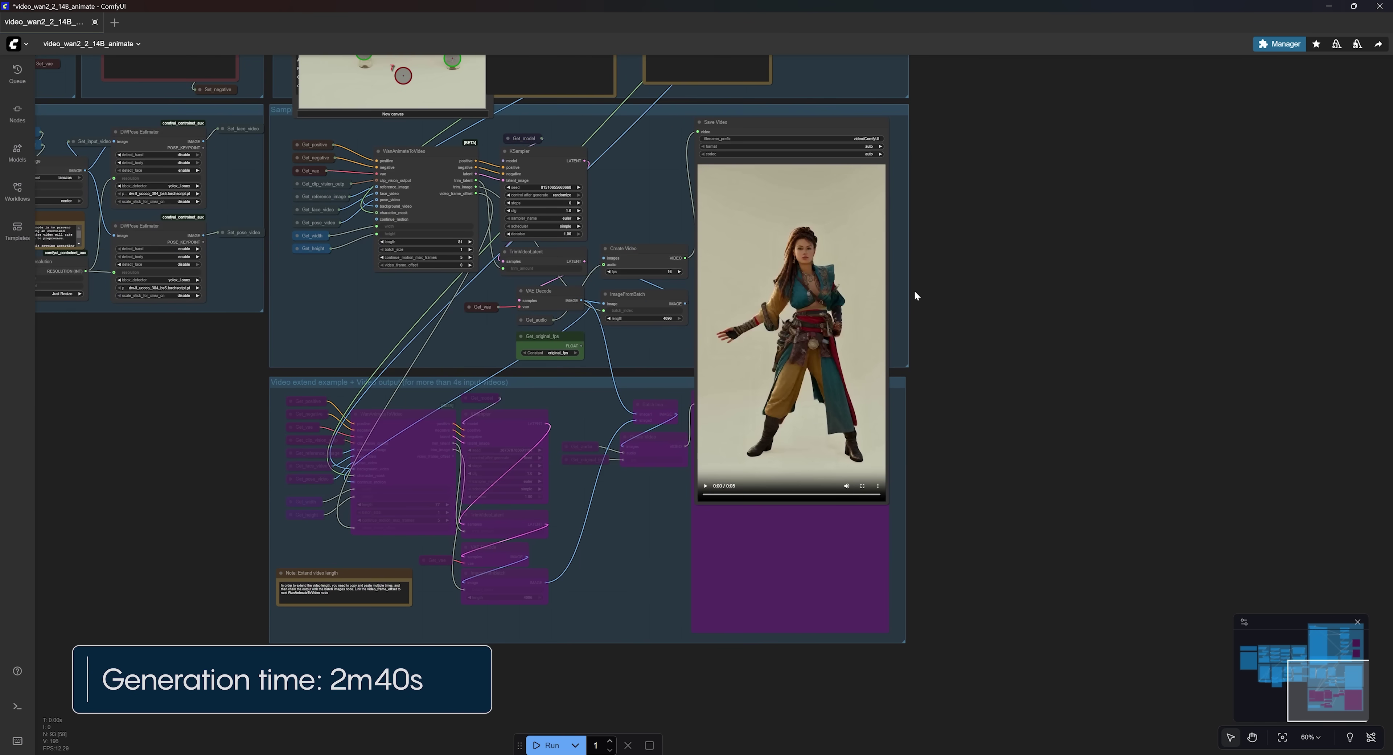
{"action": "scroll", "coordinate": [853, 240], "scroll_direction": "up", "scroll_amount": 4}
{"action": "left_click", "coordinate": [600, 575]}
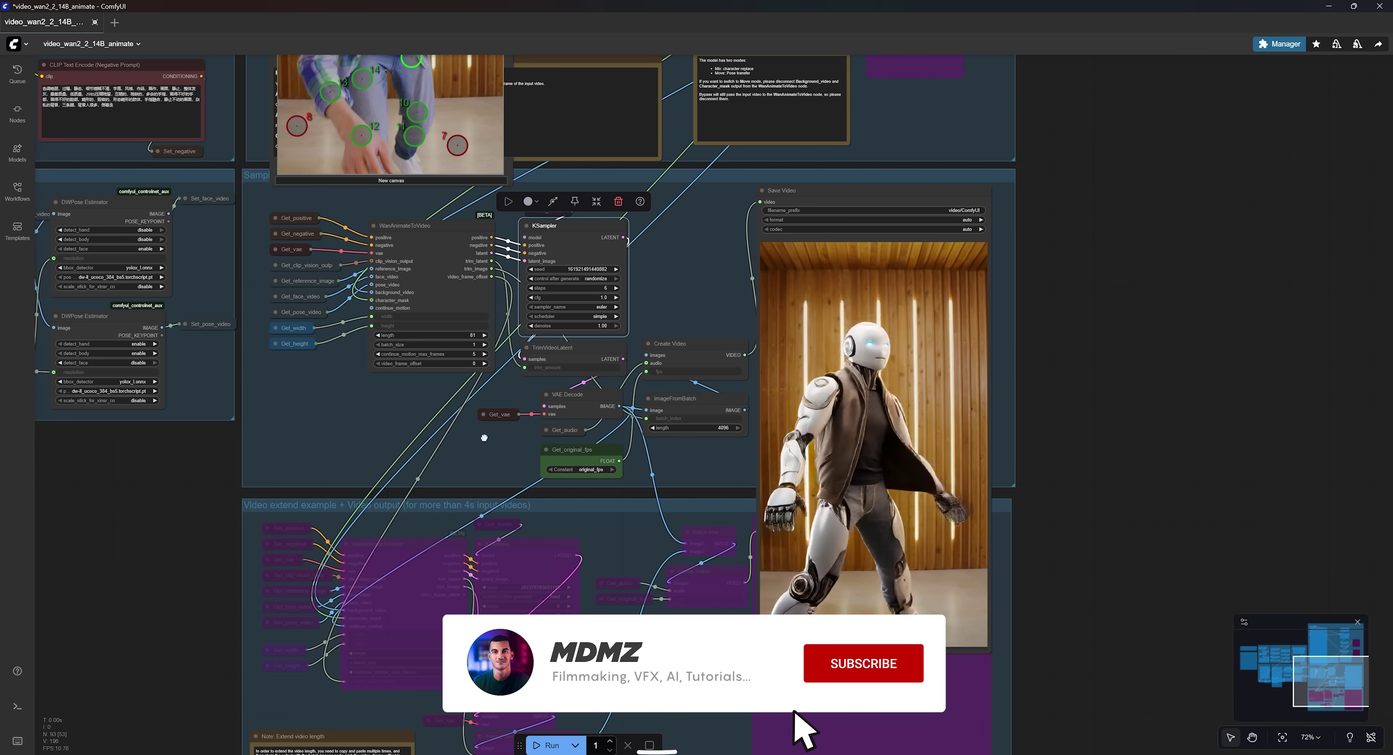
Pan the canvas to review the robot character-replacement output.
{"action": "left_click_drag", "start_coordinate": [423, 405], "coordinate": [338, 430]}
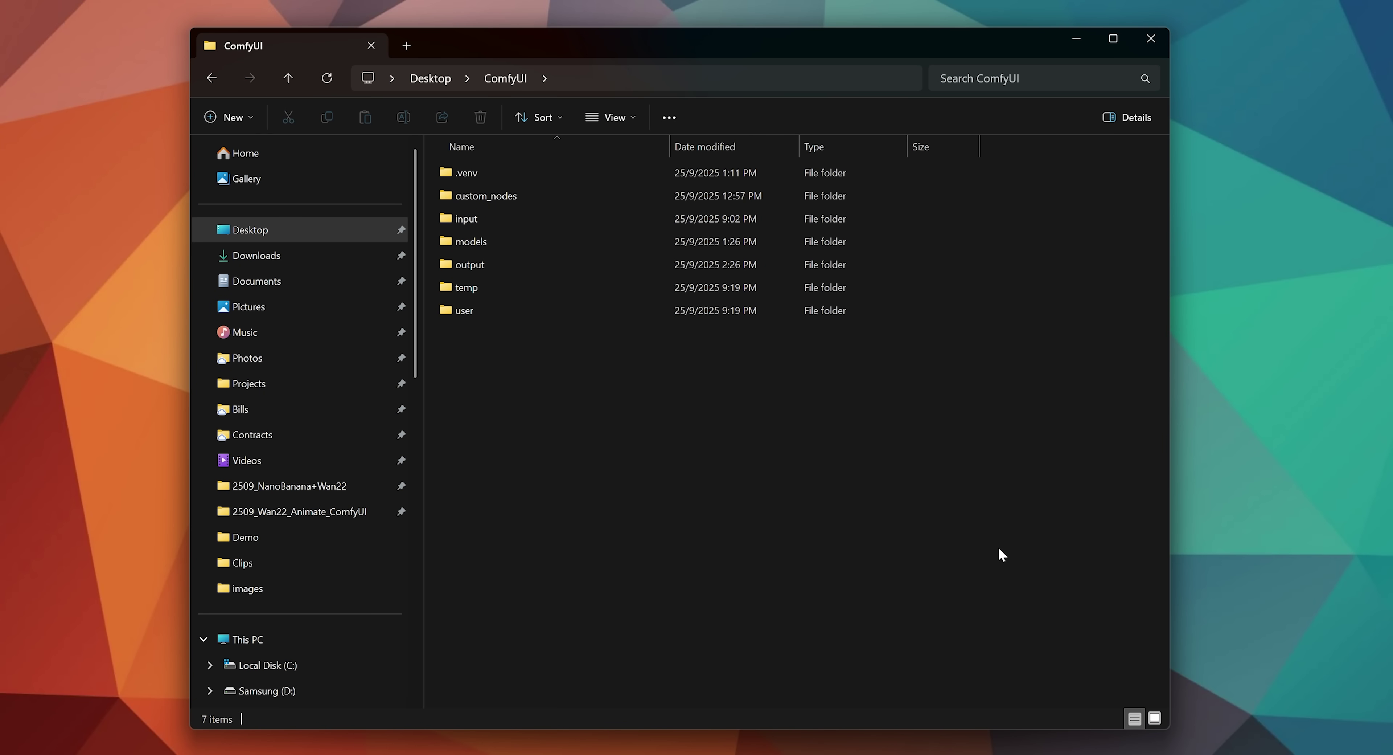
Open output\video to show ComfyUI_00009_.mp4 and ComfyUI_00015_.mp4.
{"action": "double_click", "coordinate": [492, 264]}
{"action": "left_click", "coordinate": [499, 192]}
{"action": "double_click", "coordinate": [498, 188]}
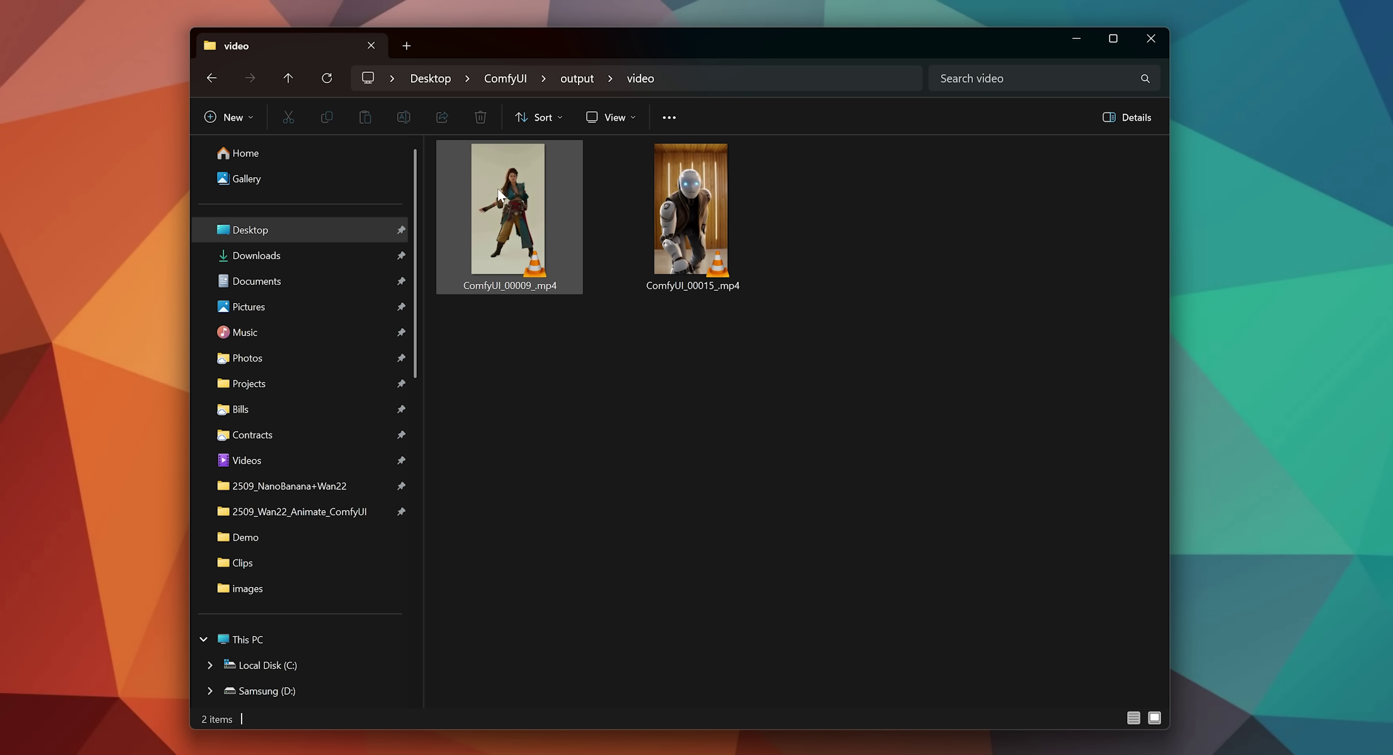